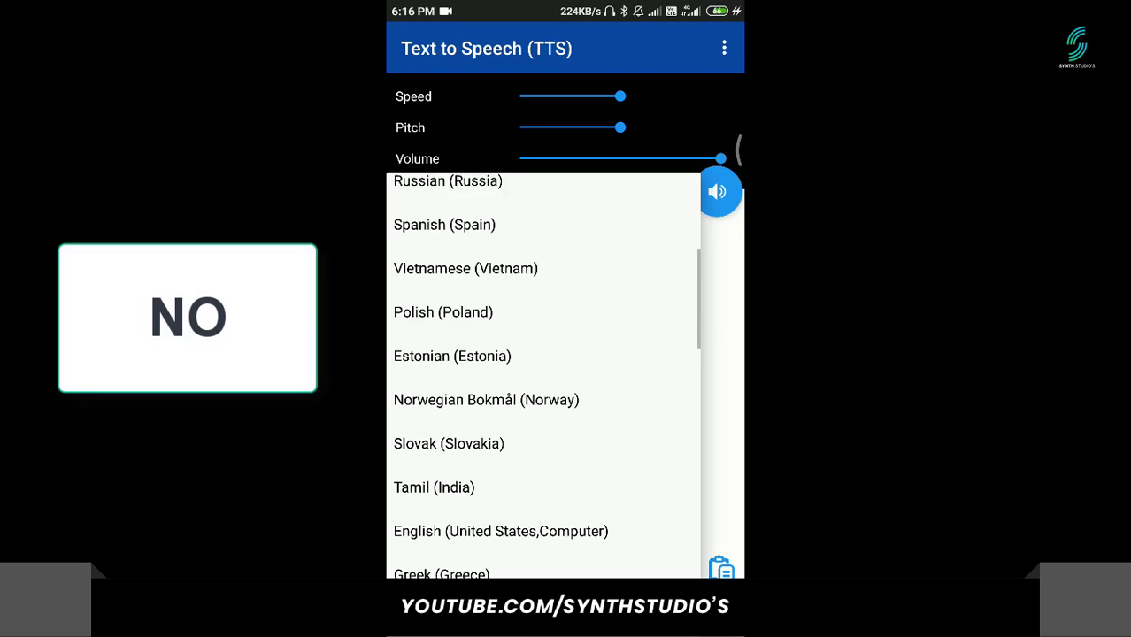
Choose the Urdu (Pakistan) voice for the text "SG" and preview the speech
scroll(542, 380, "down", 2)
left_click(443, 512)
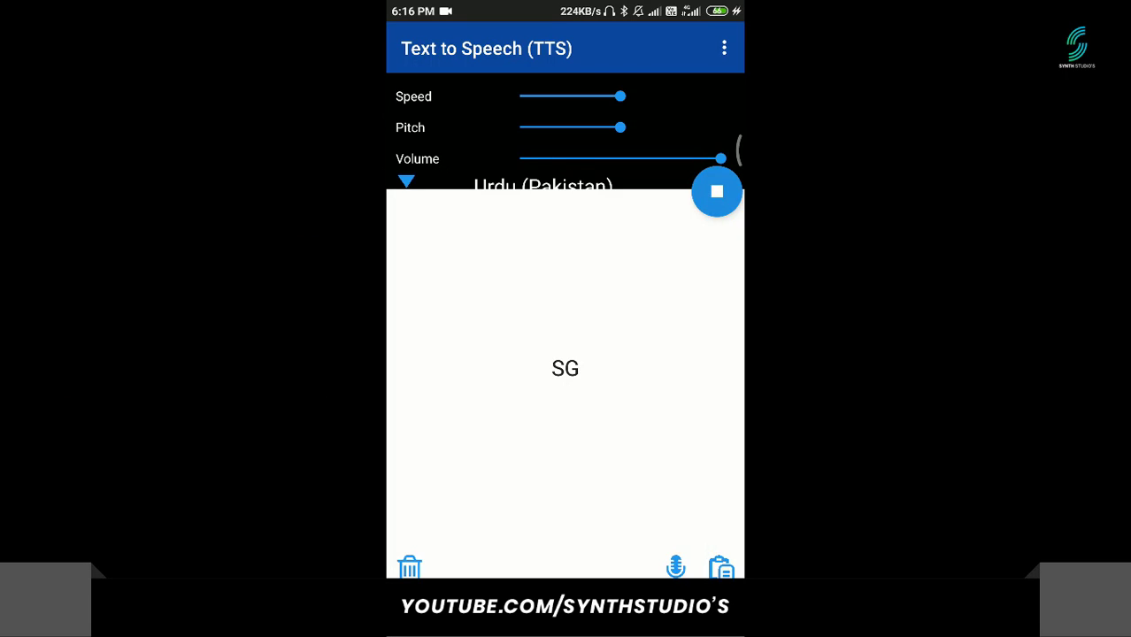
left_click(717, 191)
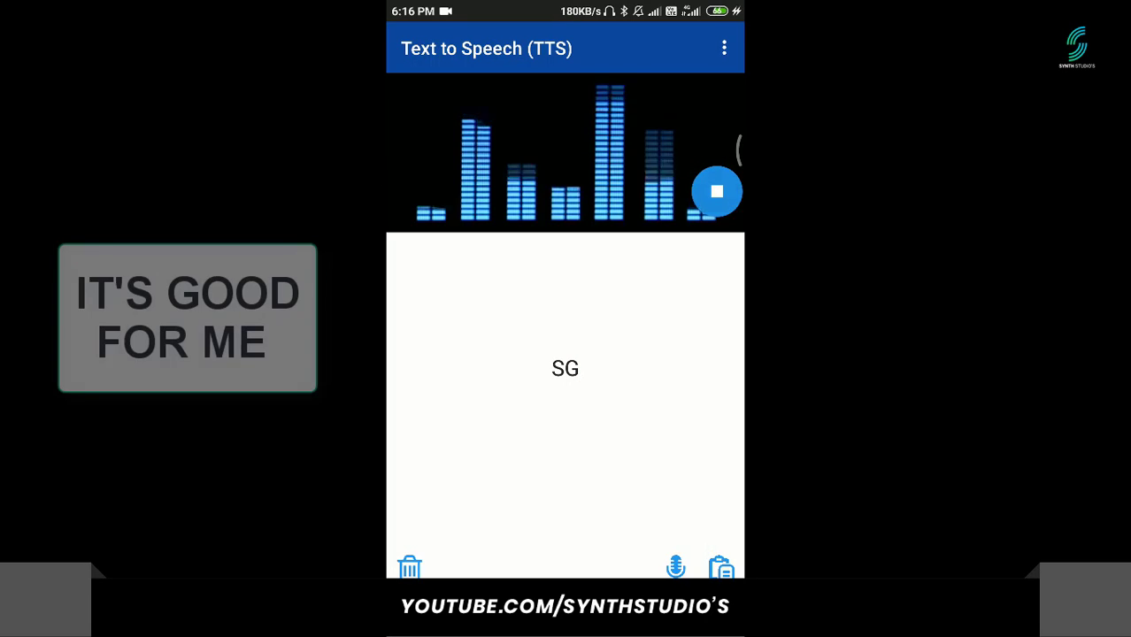
Lower the speech speed to moderately below the midpoint and preview the spoken "SG" text at the slower rate
left_click_drag(620, 96, 589, 95)
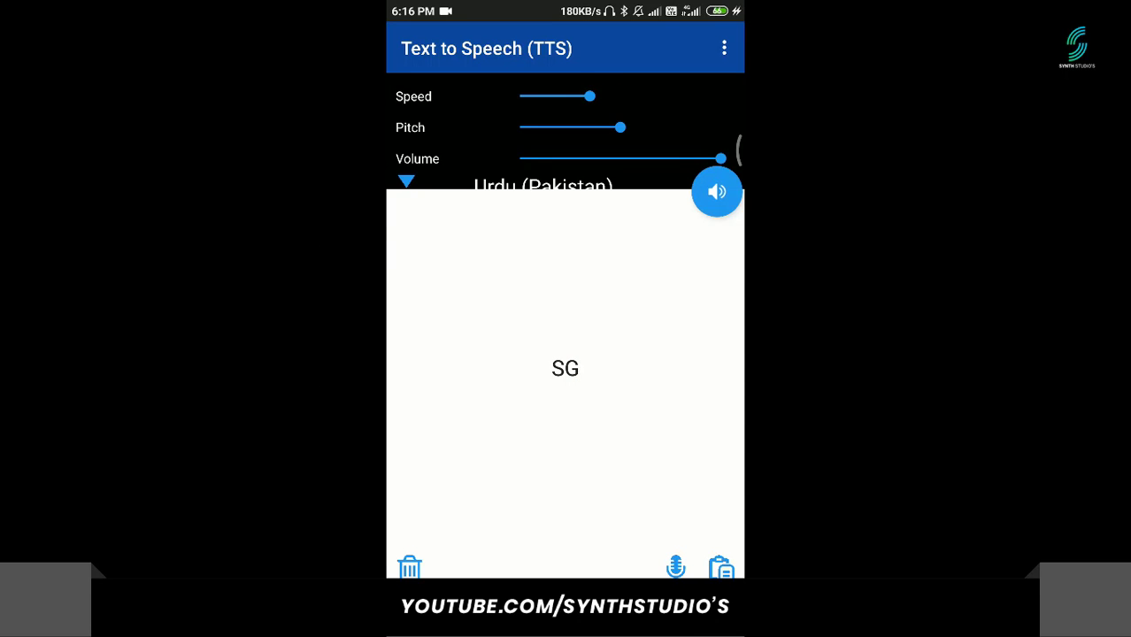
left_click(717, 191)
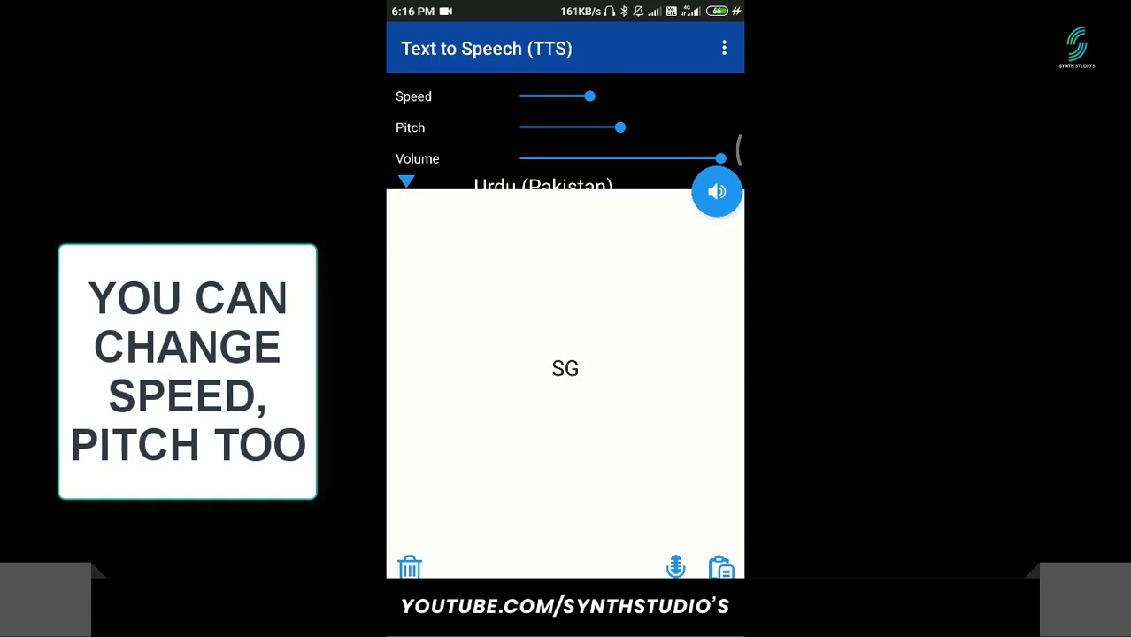
left_click(716, 192)
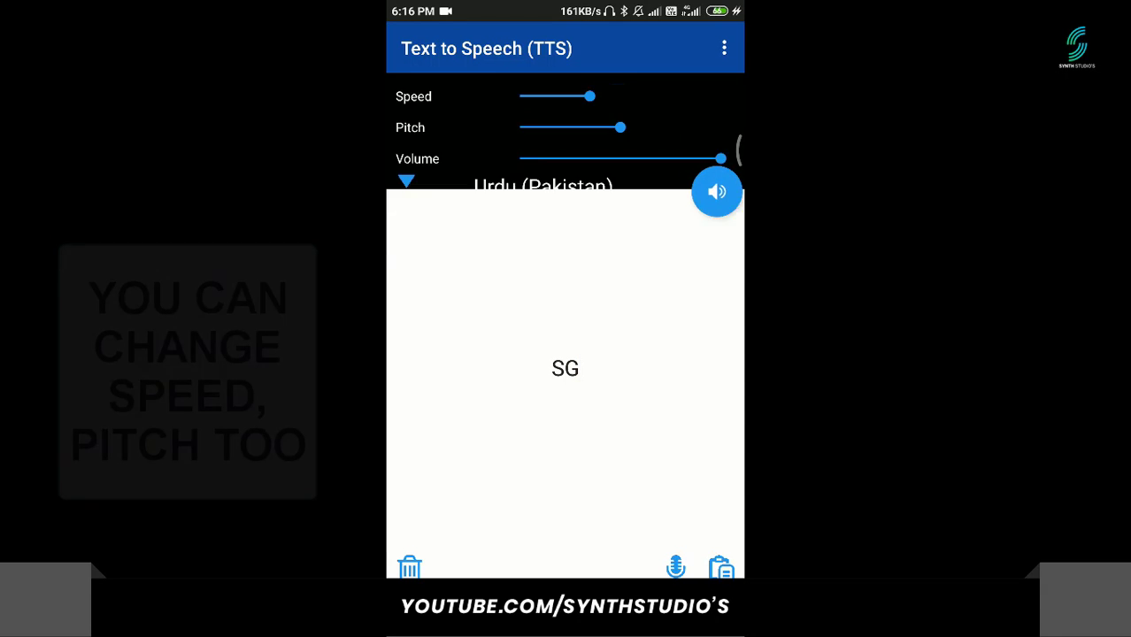
left_click(717, 191)
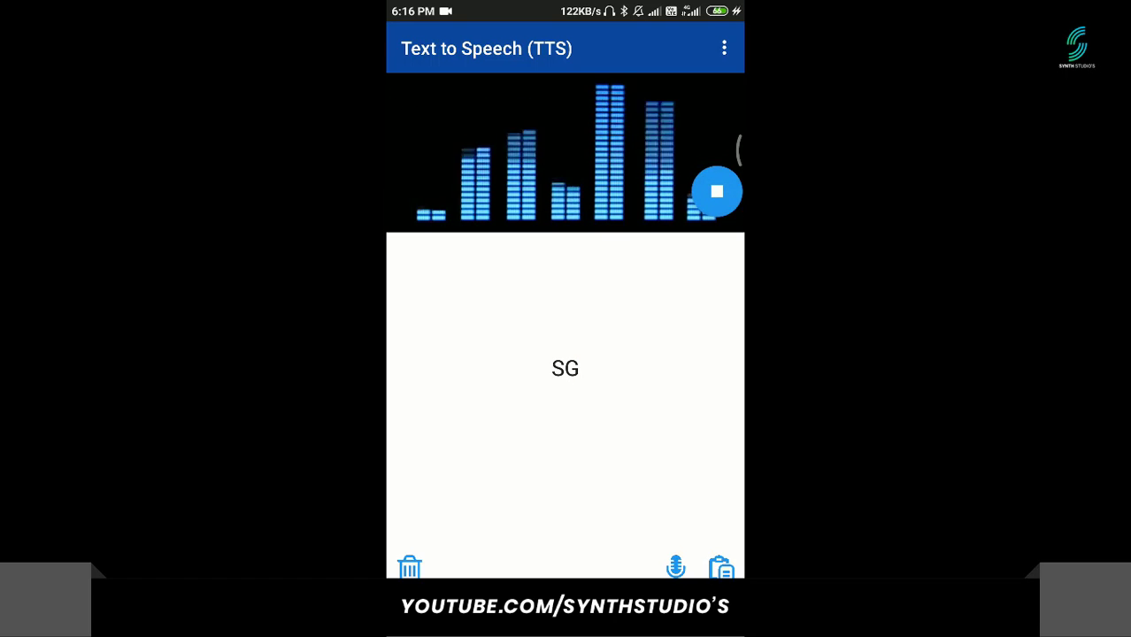
left_click_drag(640, 127, 590, 126)
left_click(717, 192)
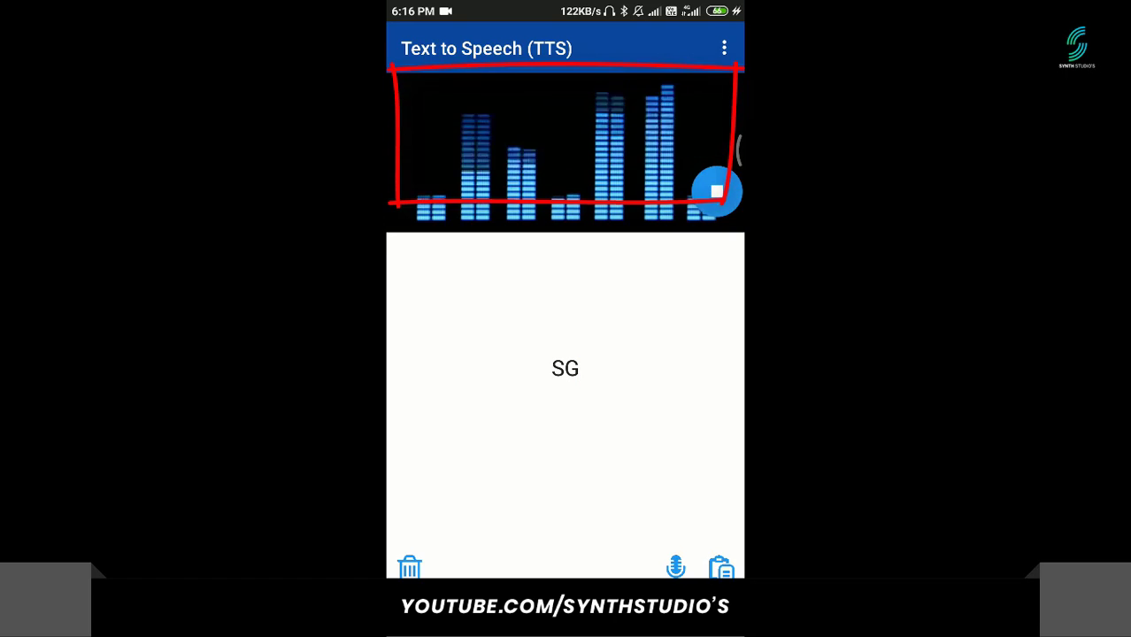
left_click(717, 191)
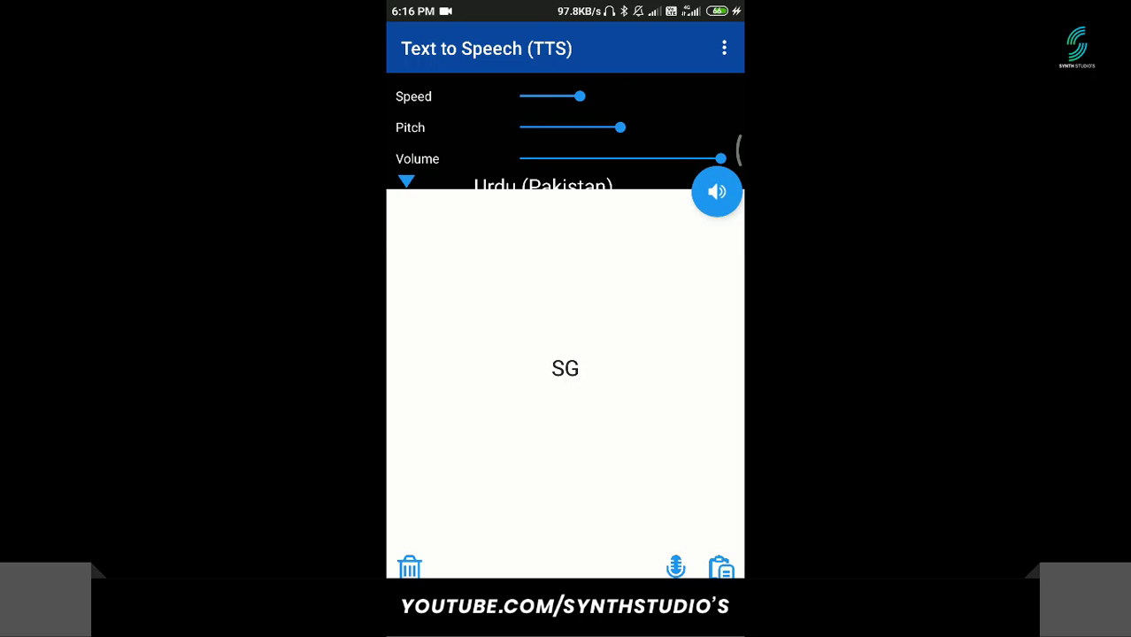
left_click(717, 191)
Save the spoken text to a WAV file and answer the file access request
left_click(724, 47)
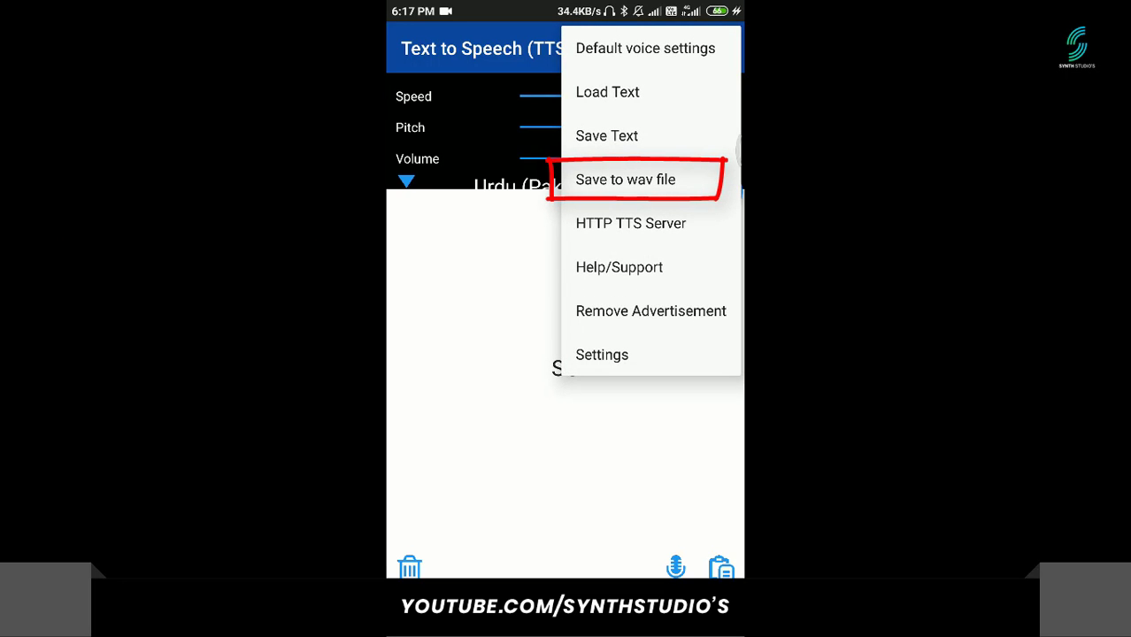
left_click(664, 180)
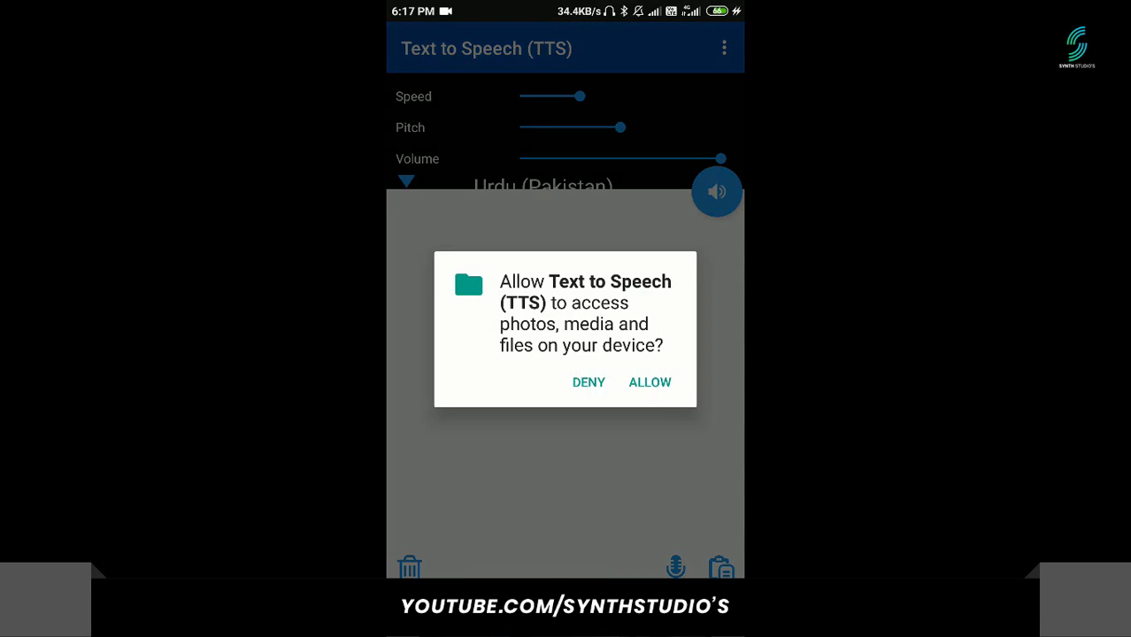
left_click(589, 382)
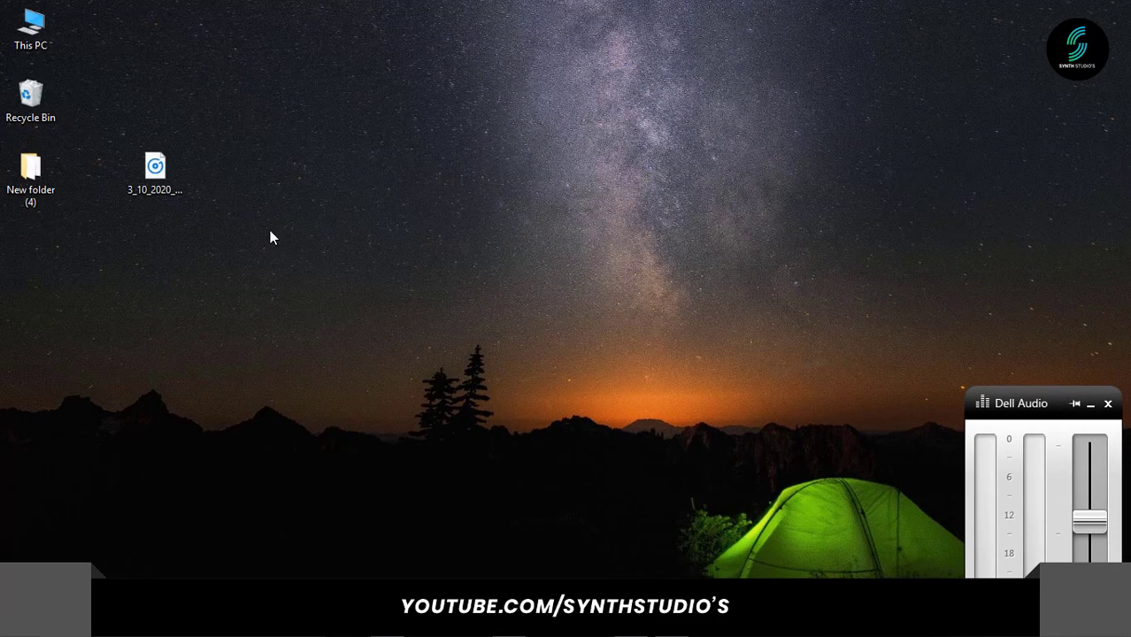
Import the WAV file 3_10_2020__18_17_8 into FL Studio on Track 3 at bar 10, and set the tempo to 130
left_click_drag(153, 193, 587, 403)
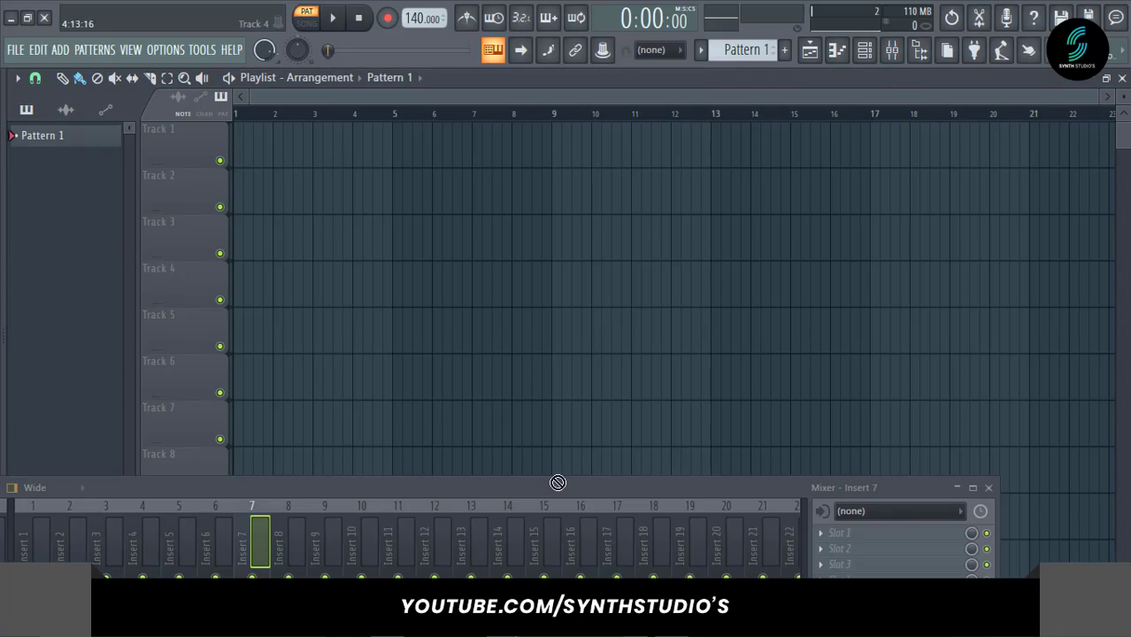
left_click_drag(567, 266, 602, 239)
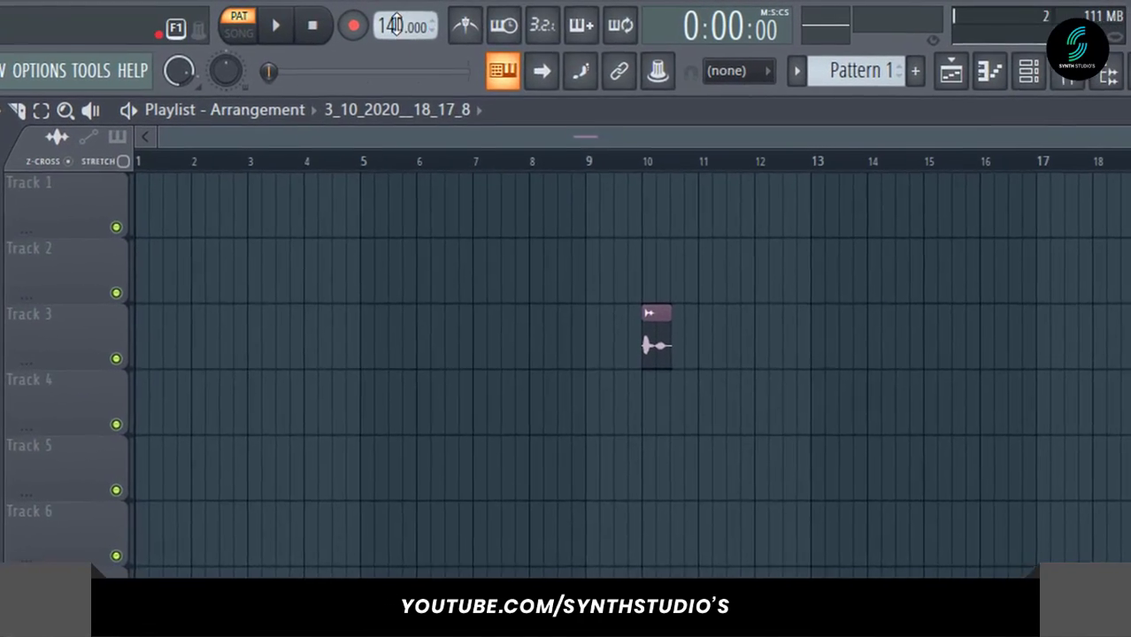
right_click(420, 17)
left_click(652, 183)
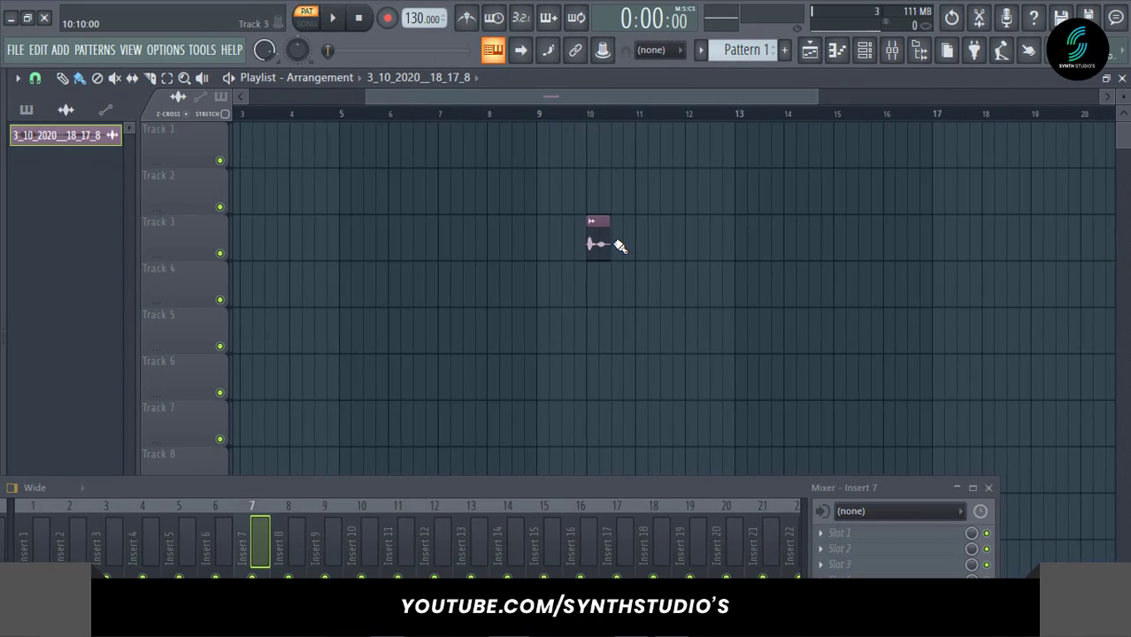
Set the song position to the start of the Track 3 clip at bar 10 and play it in song mode
scroll(620, 246, "up", 5)
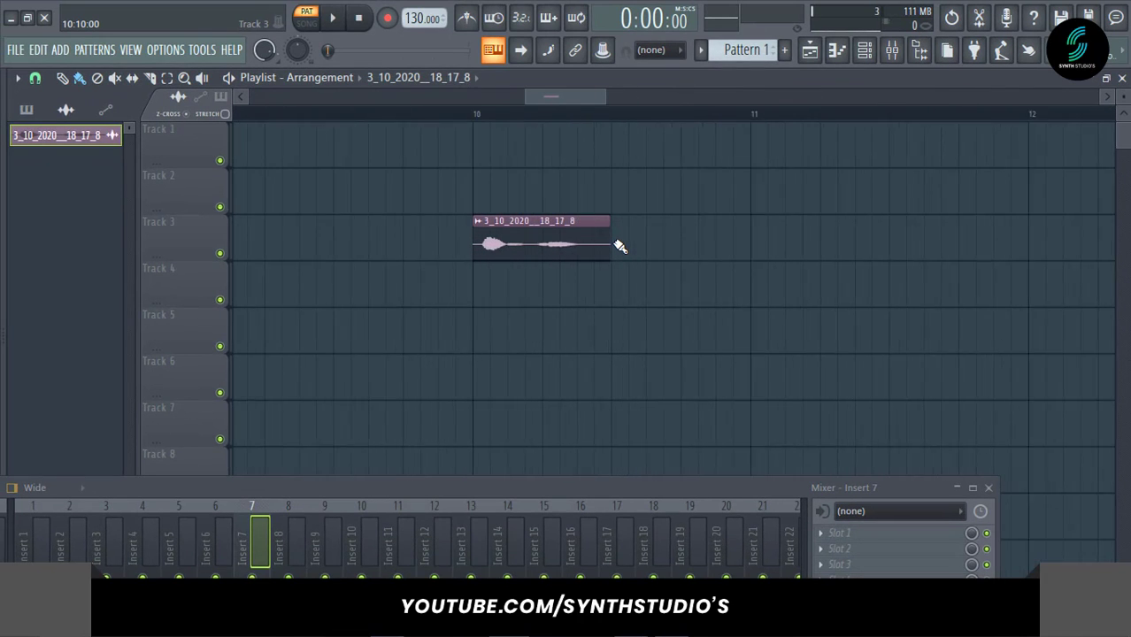
scroll(399, 257, "up", 4)
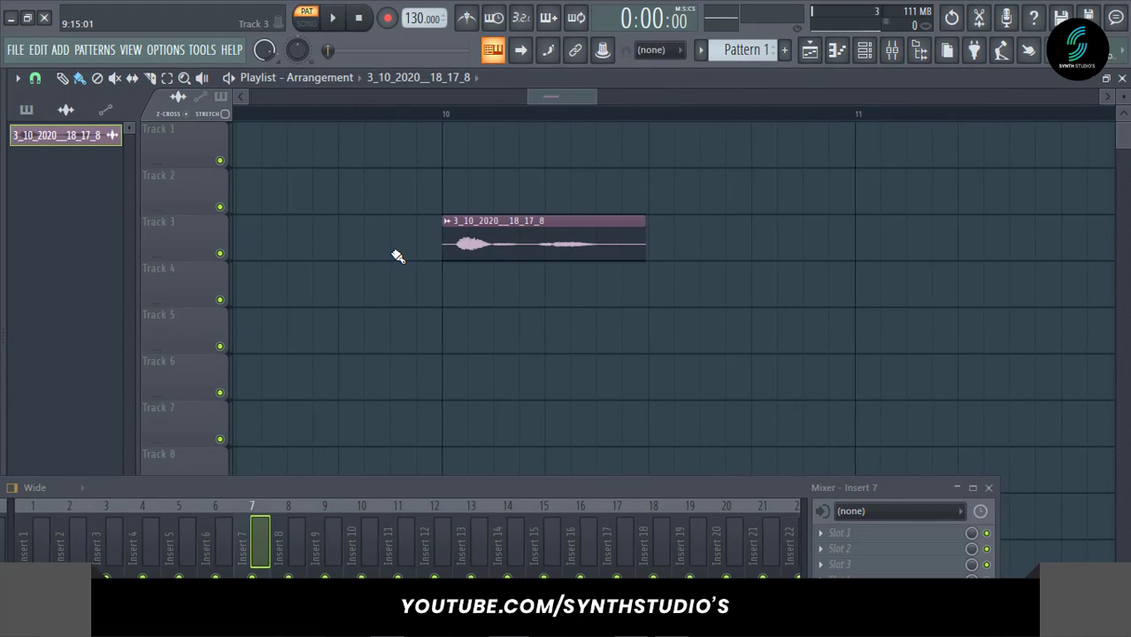
left_click(520, 113)
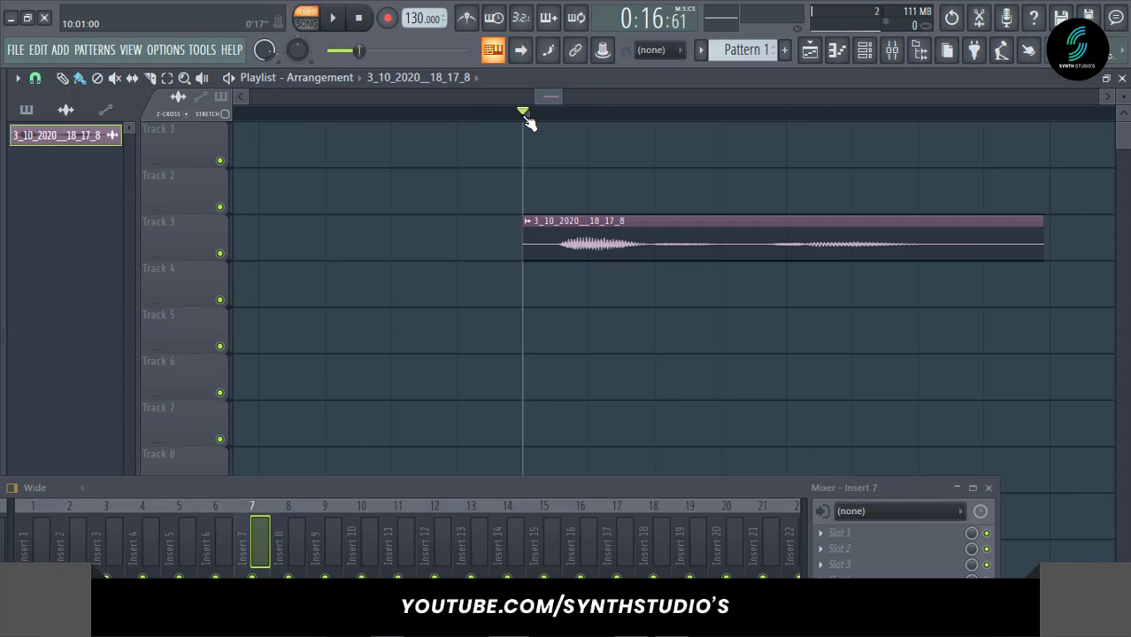
key("space")
key("space")
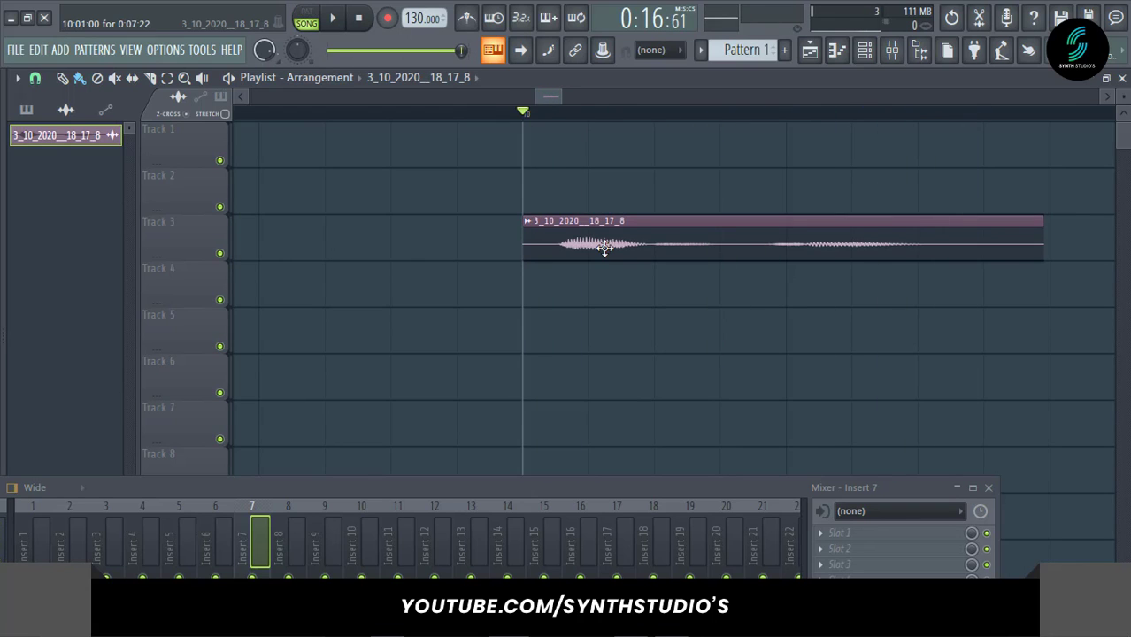
Shift the Track 3 clip slightly earlier so its first sound starts on bar 10, and play it back
left_click_drag(604, 248, 569, 243)
key("space")
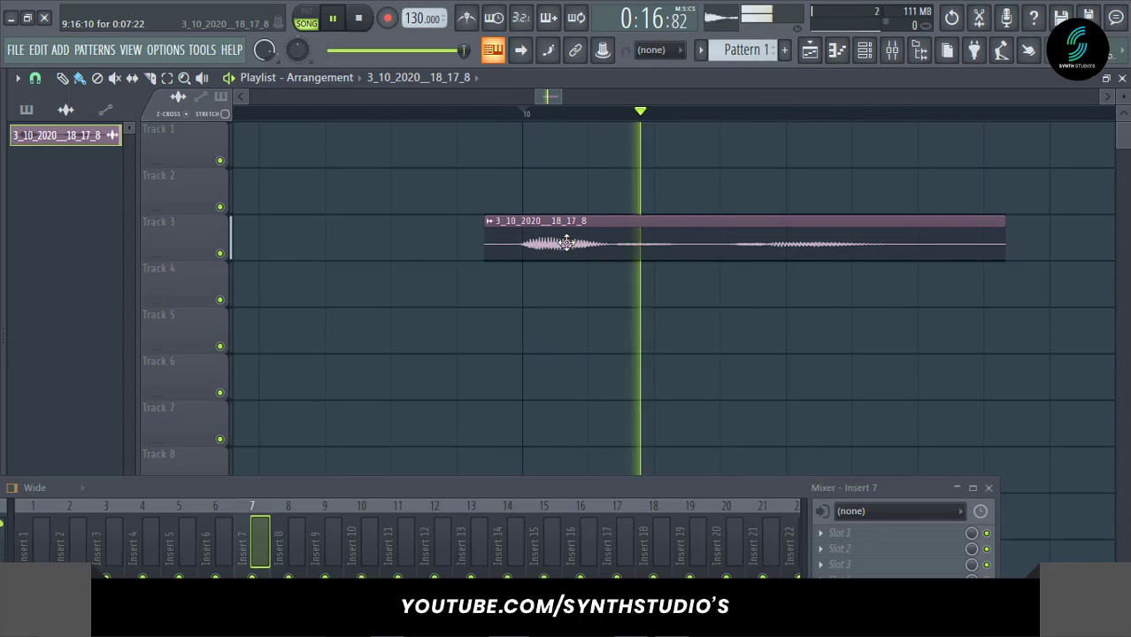
key("space")
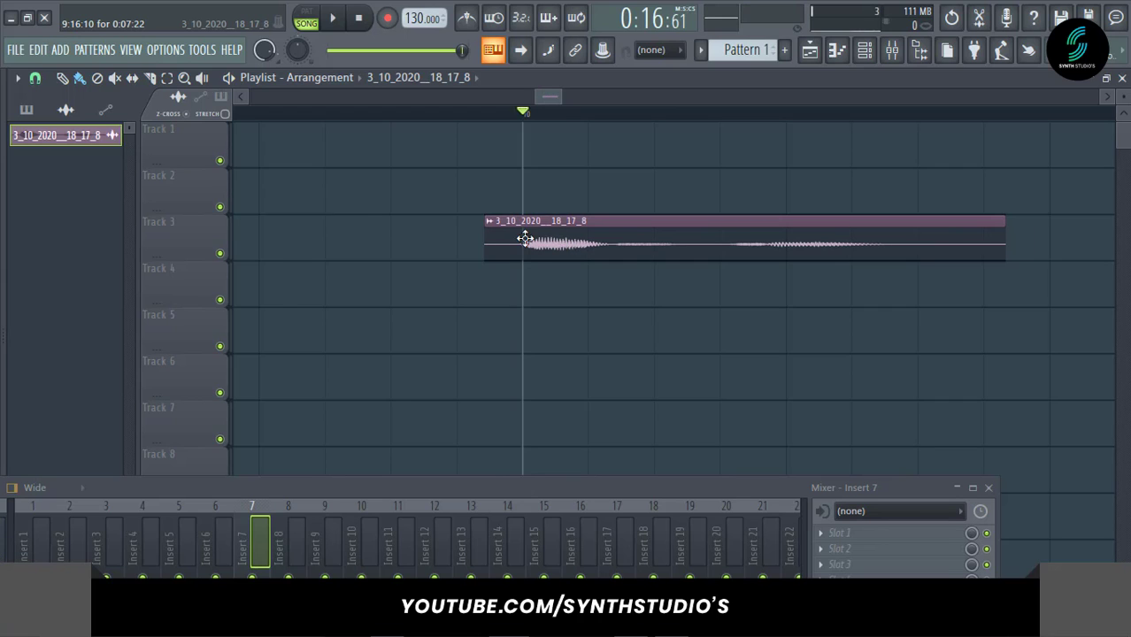
Normalize the vocal sample in its channel settings and play the louder clip
double_click(525, 239)
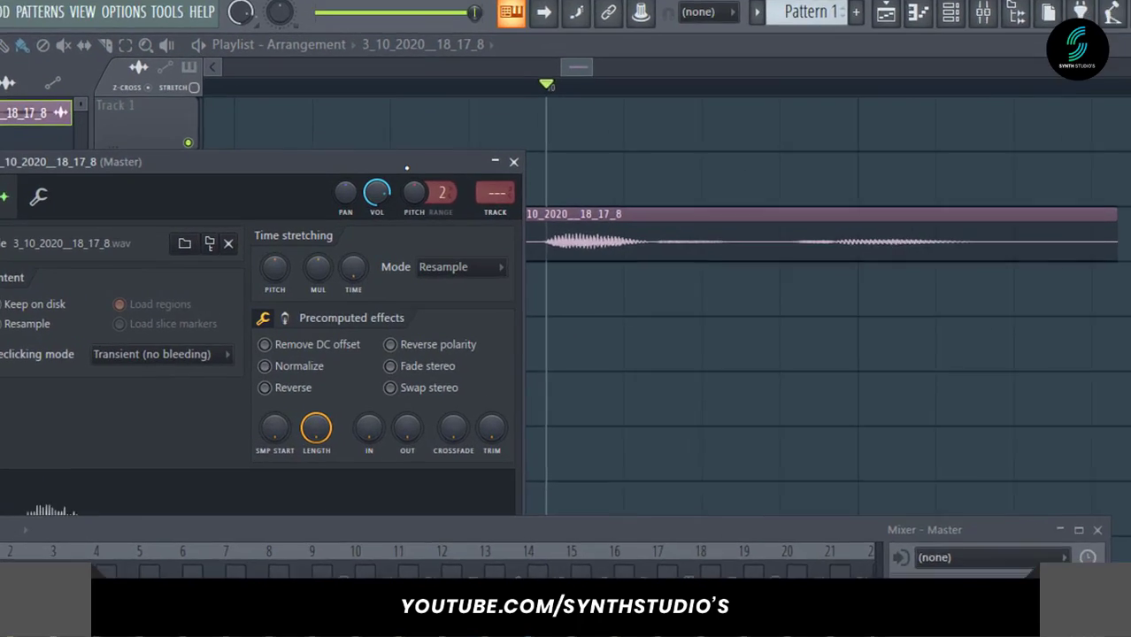
left_click_drag(407, 180, 704, 97)
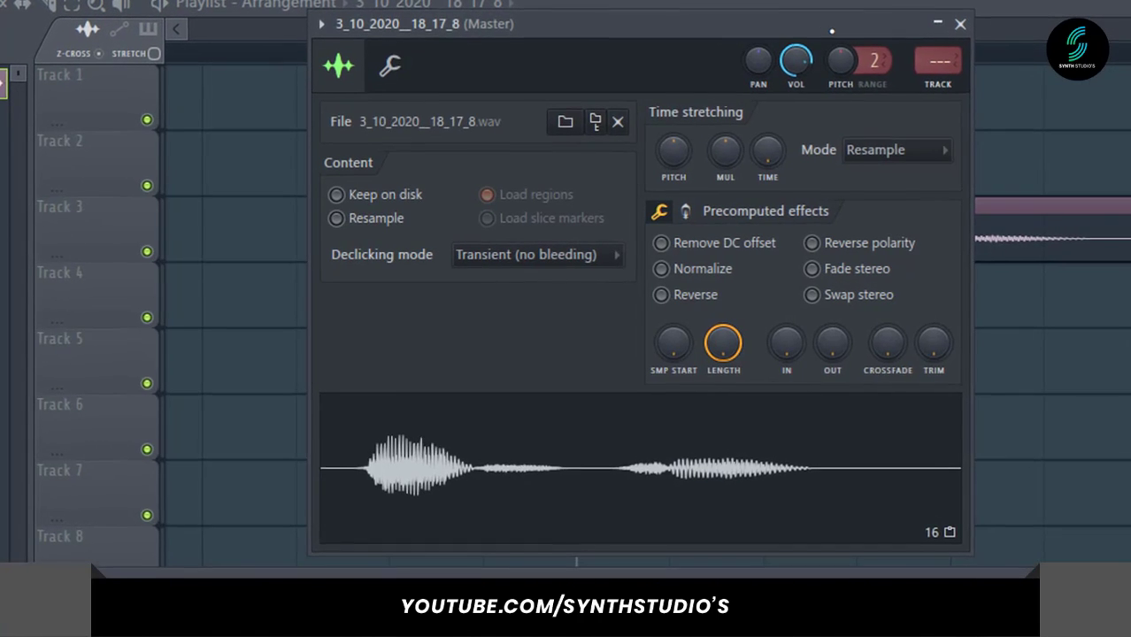
left_click(607, 266)
left_click(876, 59)
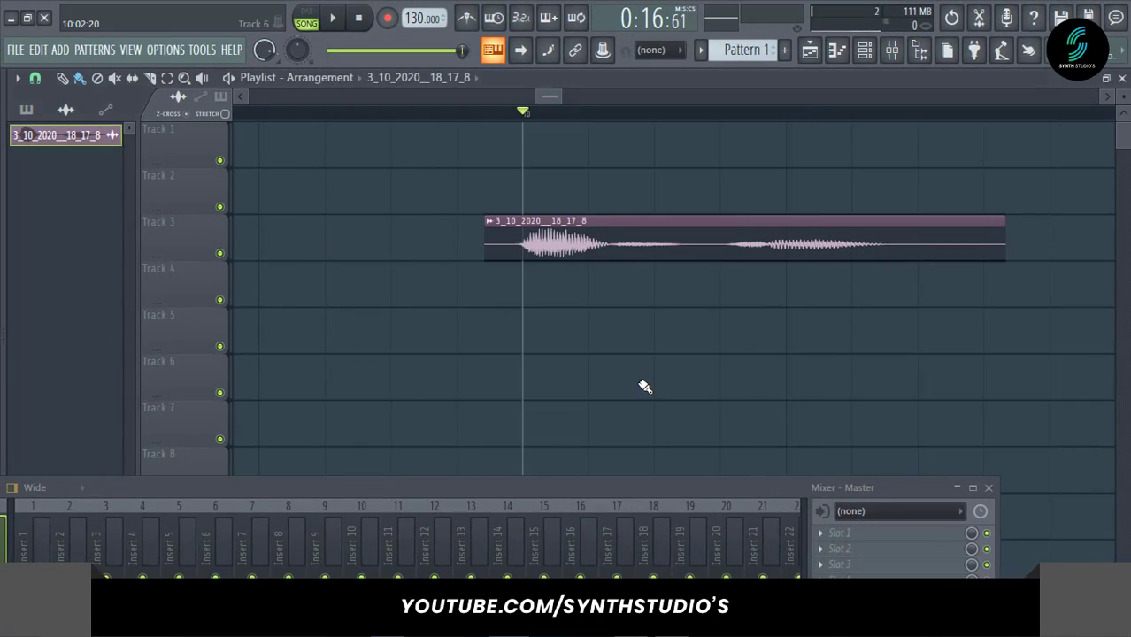
key("space")
key("space")
Nudge the normalized clip slightly earlier so its waveform onset aligns with bar 10, and check the timing by playback
scroll(617, 373, "up", 3)
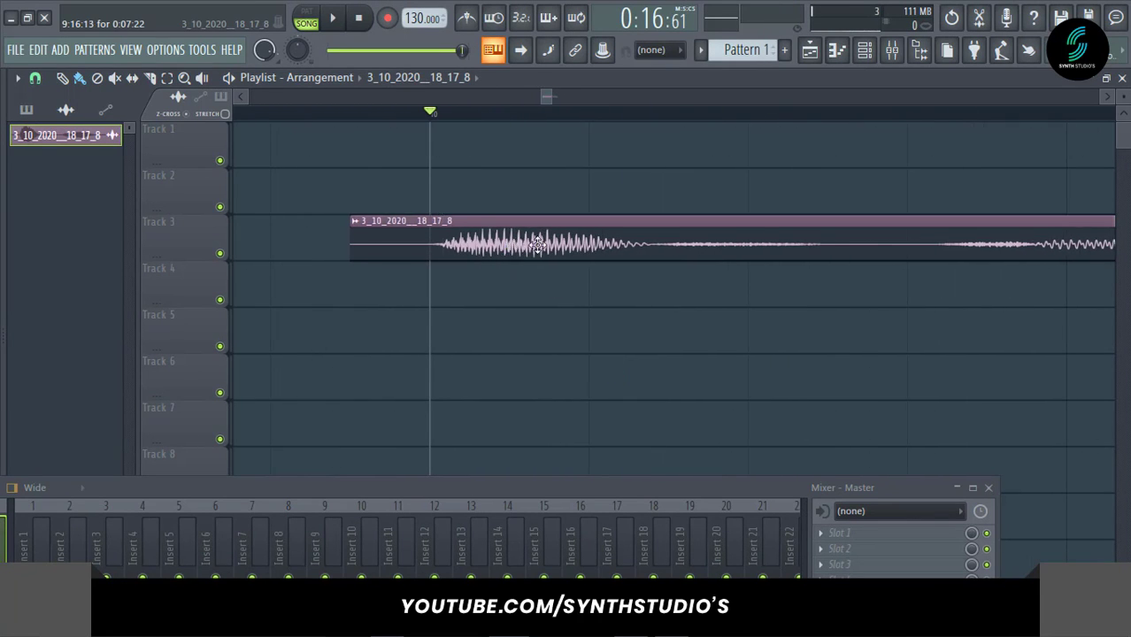
left_click_drag(538, 245, 500, 245)
key("space")
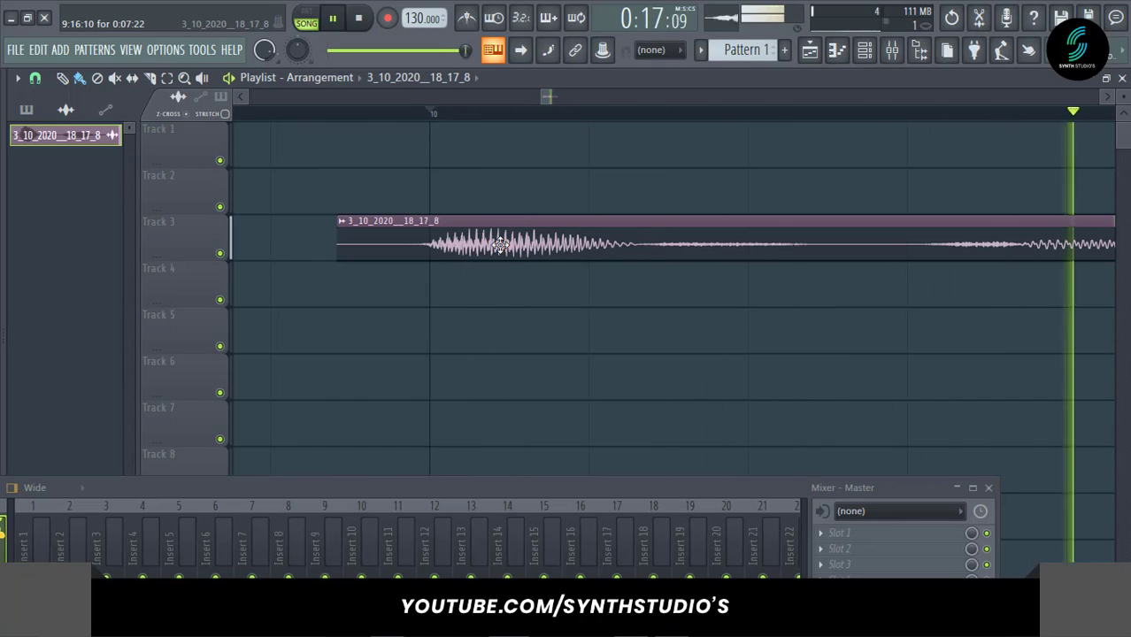
key("space")
Route the vocal sample to mixer track 2 in its channel settings
scroll(500, 246, "down", 2)
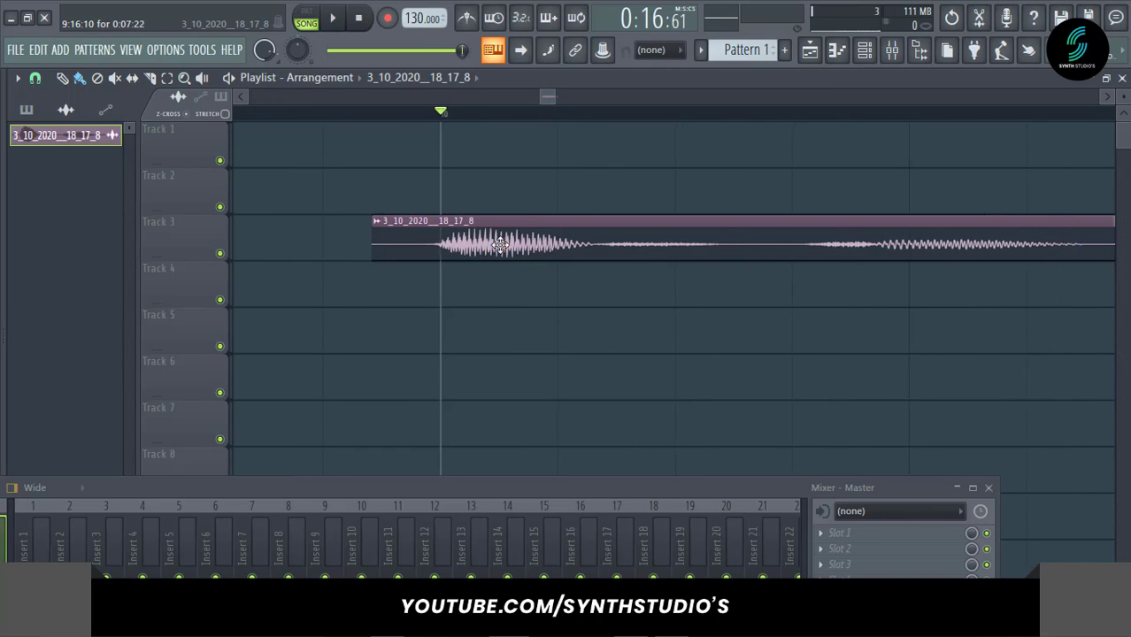
scroll(500, 245, "down", 3)
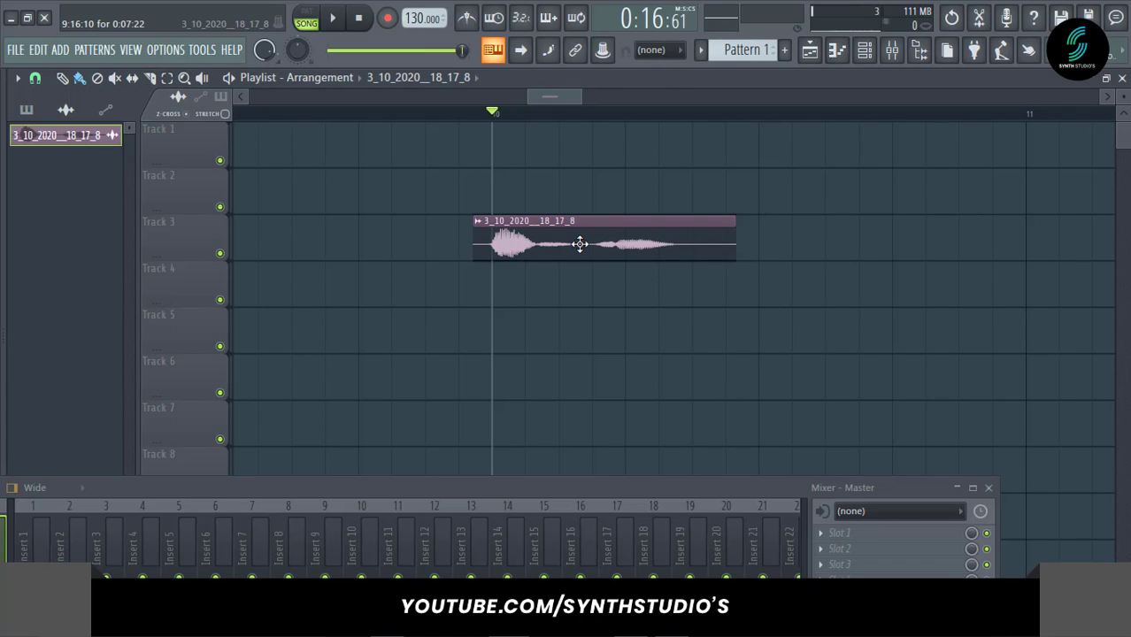
double_click(579, 245)
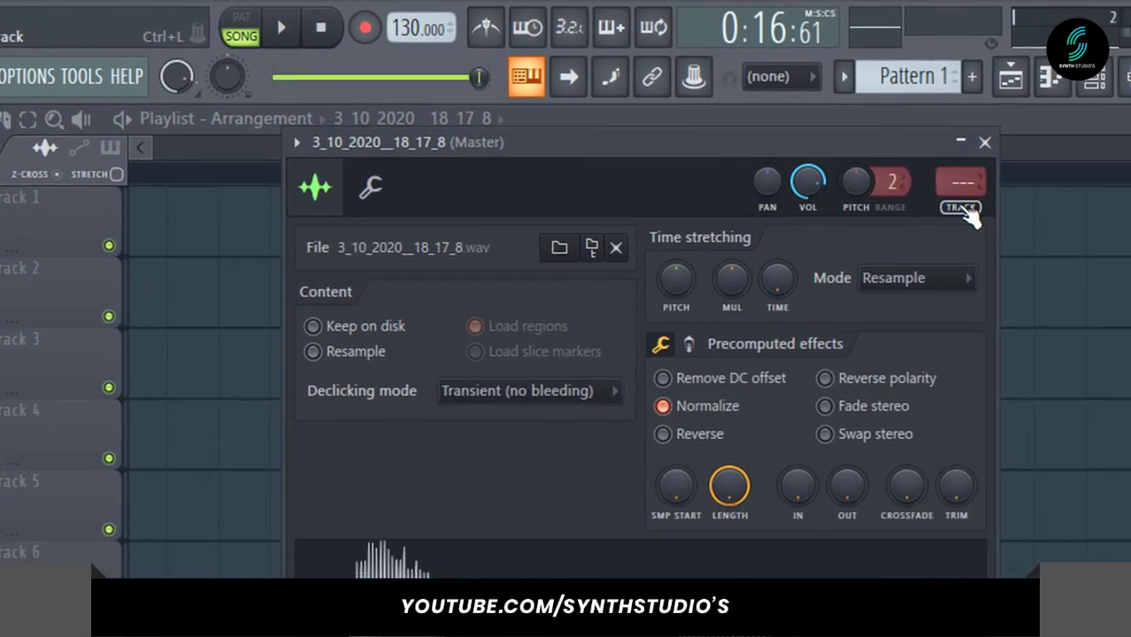
left_click(777, 135)
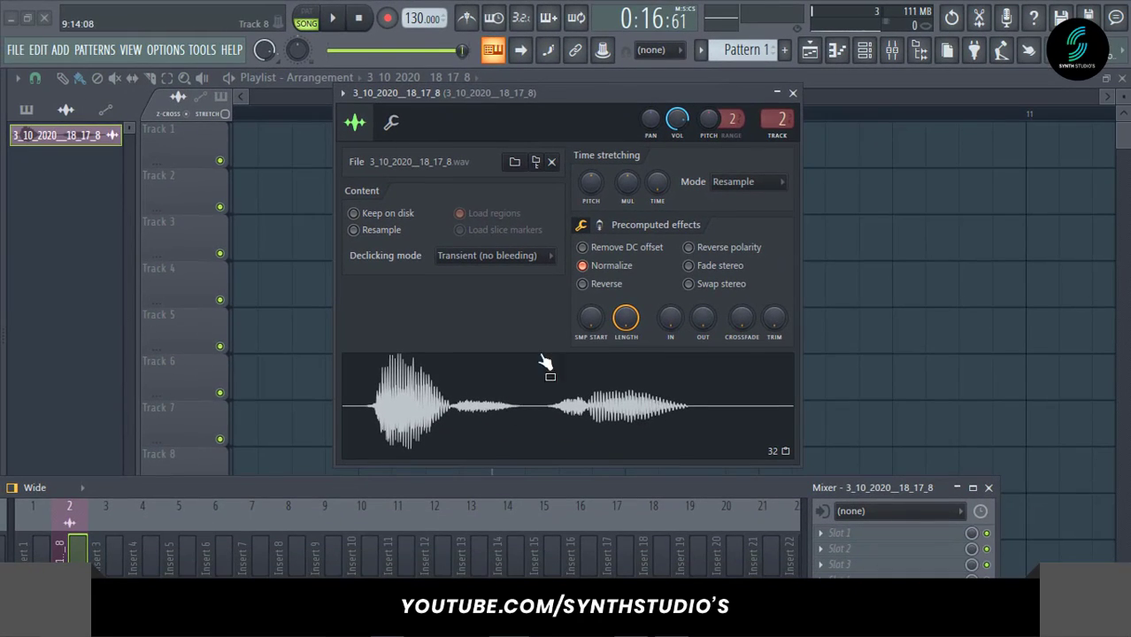
left_click(794, 92)
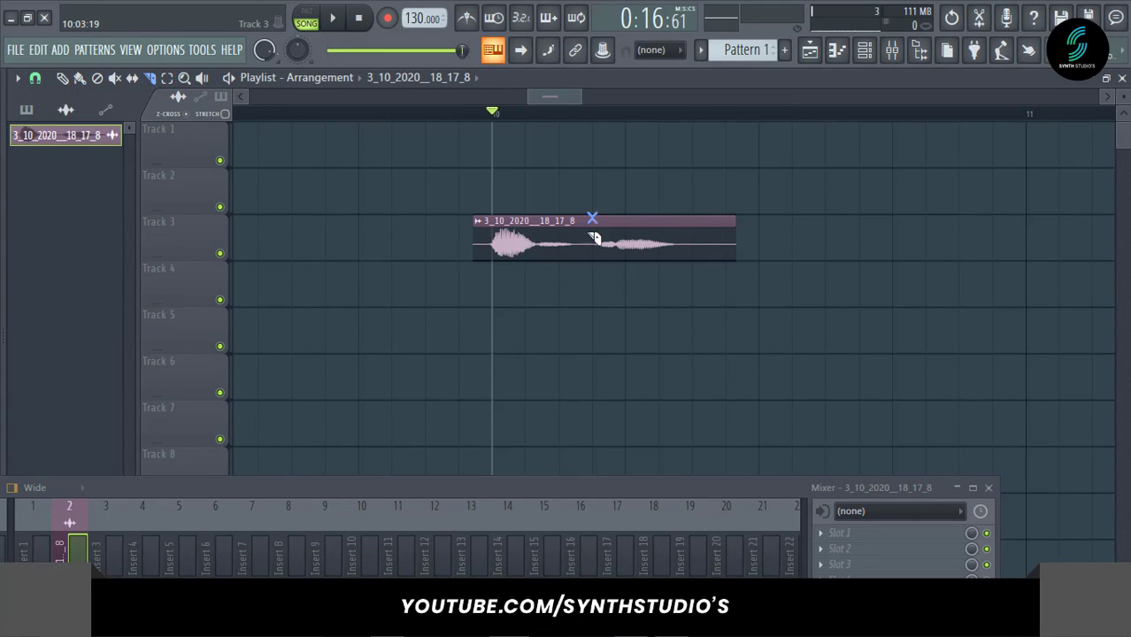
Slice the Track 3 clip between its two sounds and move the second piece slightly later to 10:04:04, checking it by playback
left_click(80, 78)
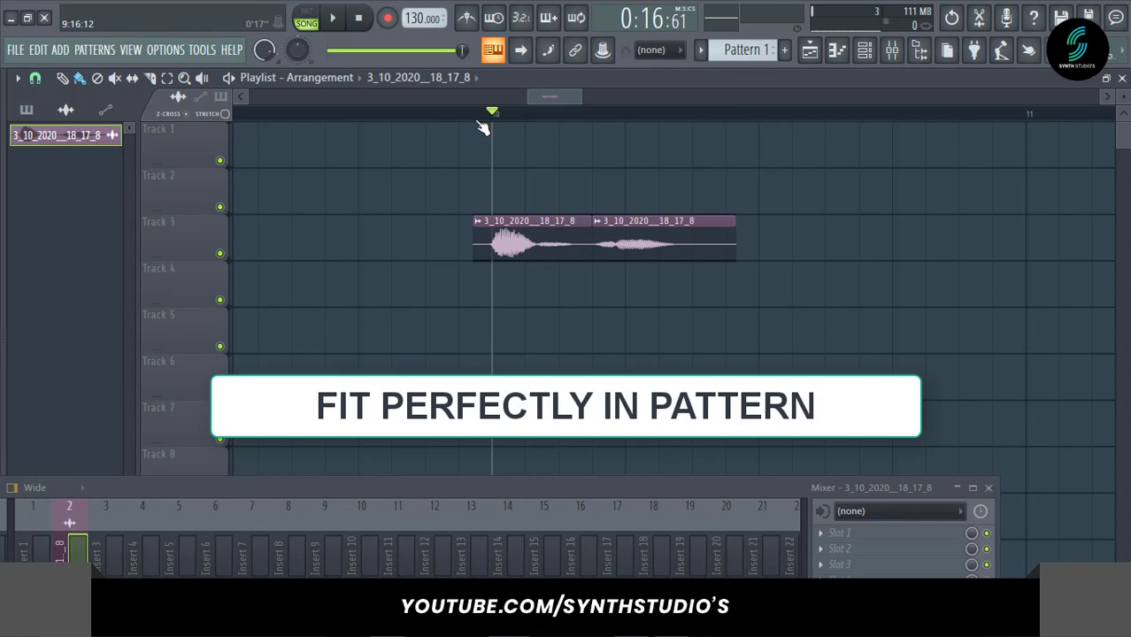
scroll(726, 220, "up", 5)
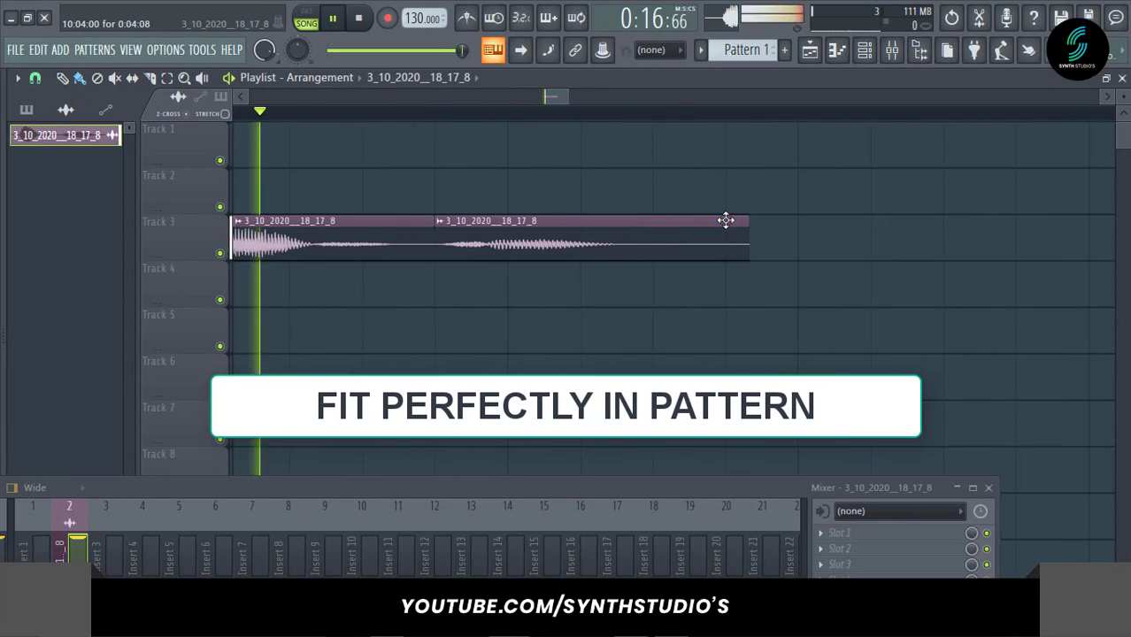
left_click_drag(535, 246, 547, 245)
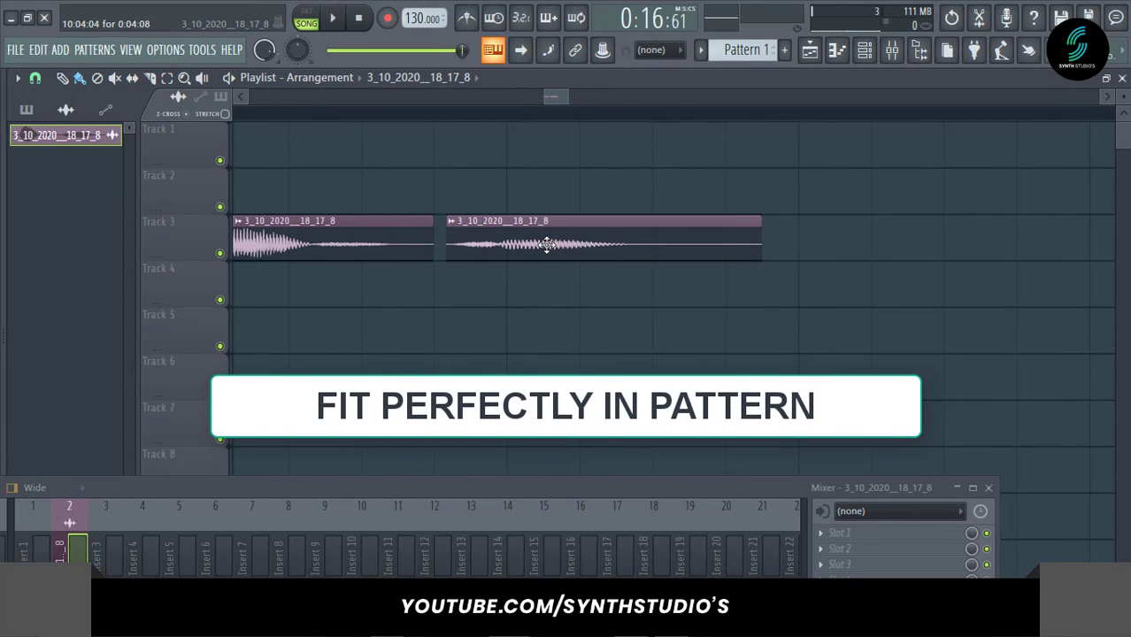
key("space")
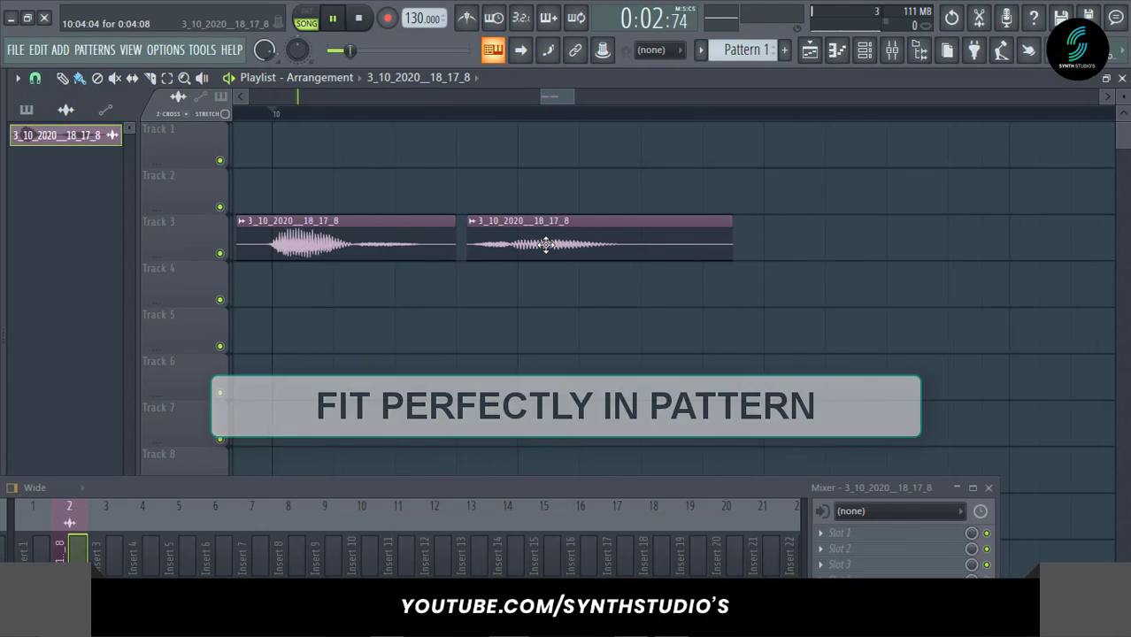
scroll(545, 245, "down", 5)
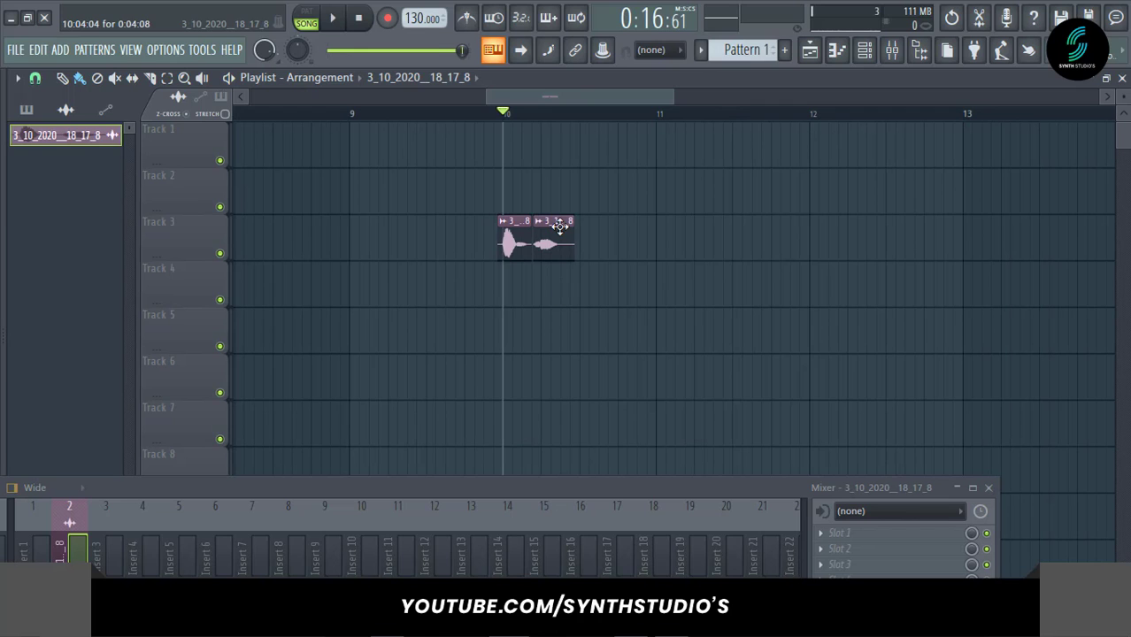
Make the second Track 3 clip unique, check that it has its own channel settings, and play both clips
double_click(561, 226)
left_click(793, 93)
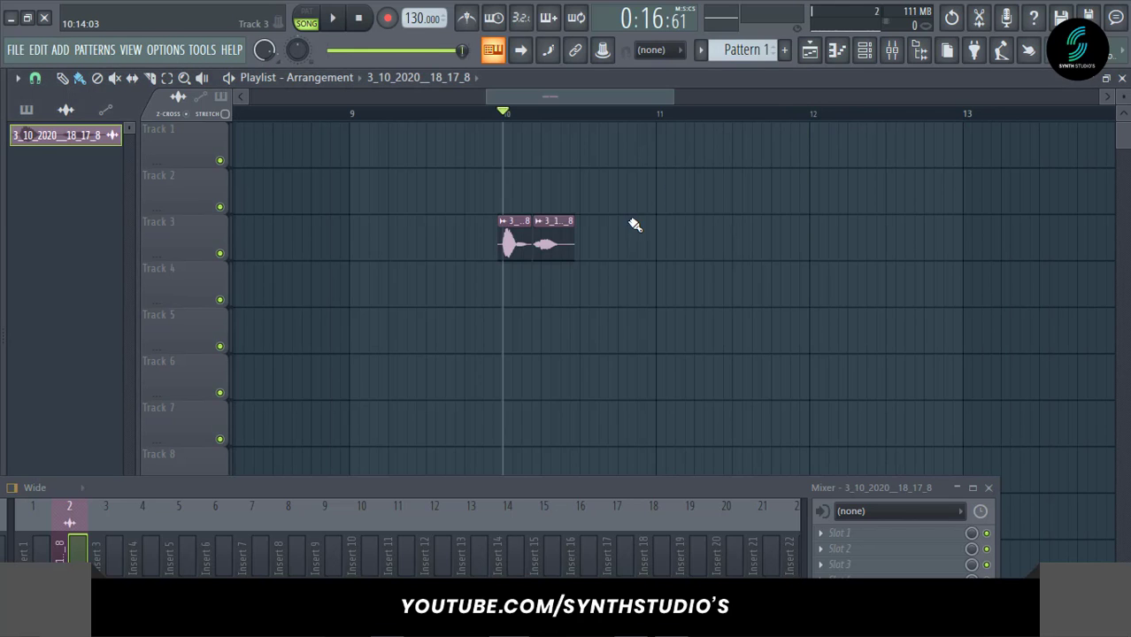
right_click(536, 228)
left_click(540, 316)
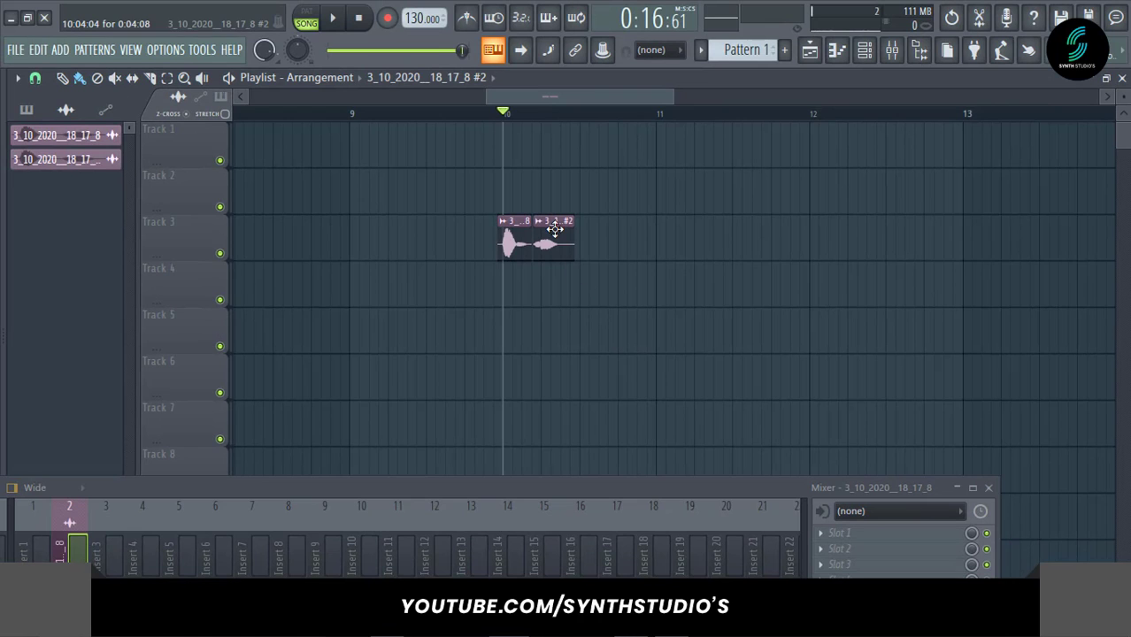
double_click(555, 229)
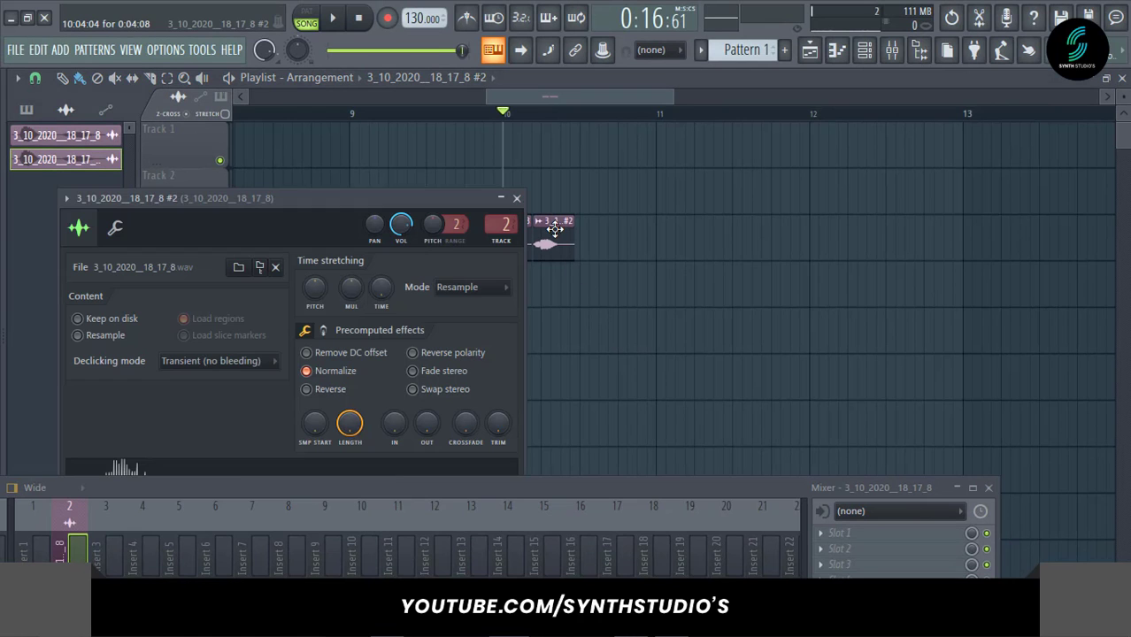
left_click_drag(457, 201, 494, 143)
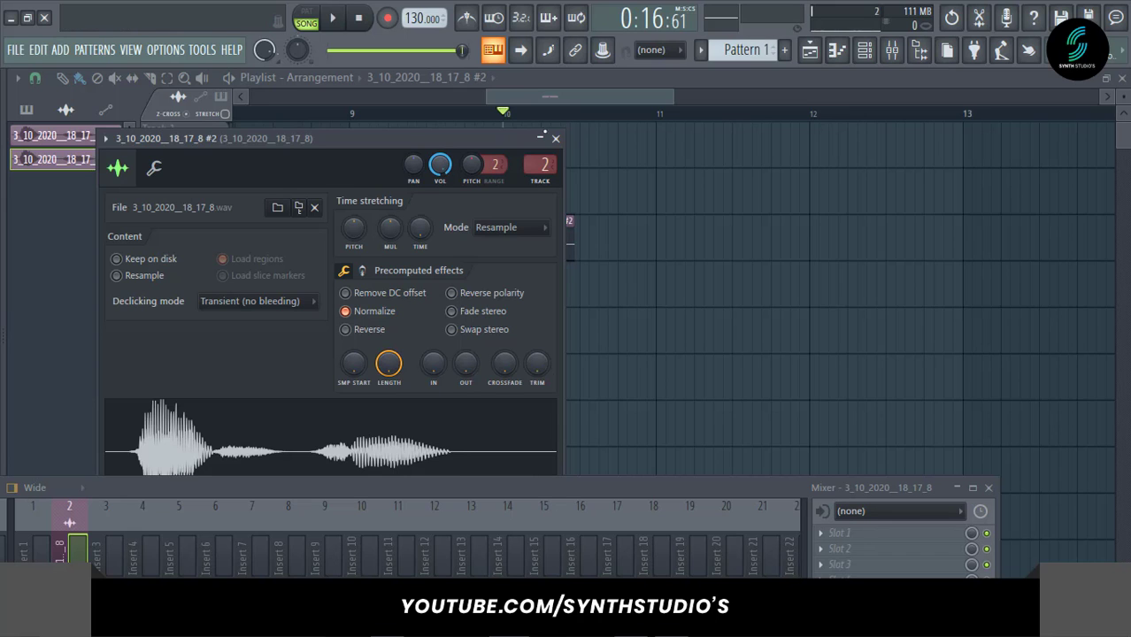
left_click(556, 139)
key("space")
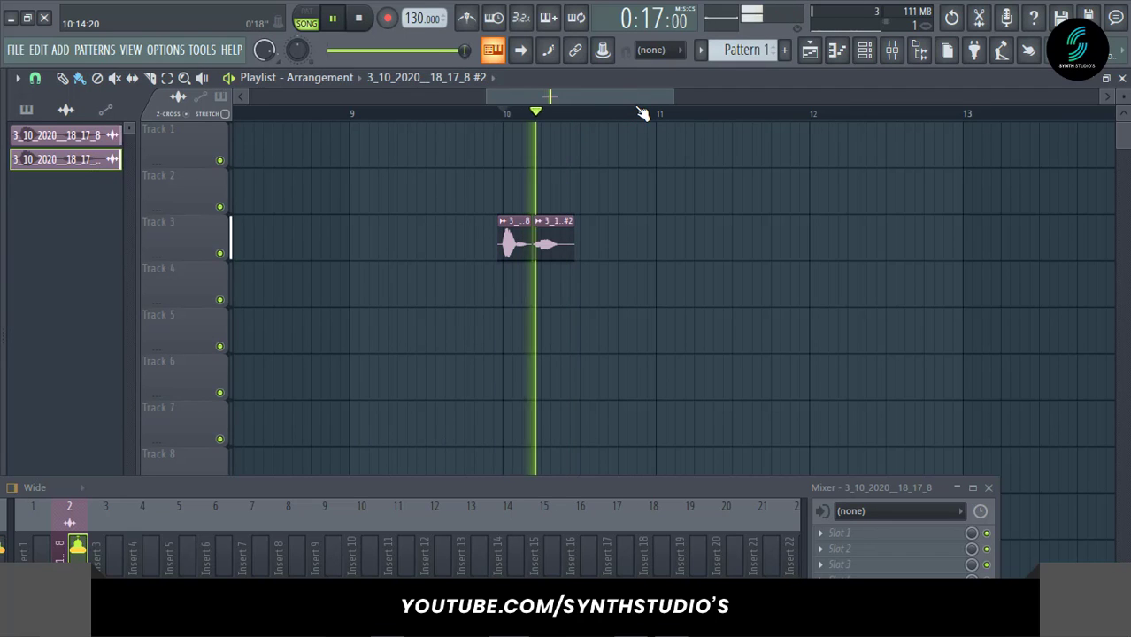
key("space")
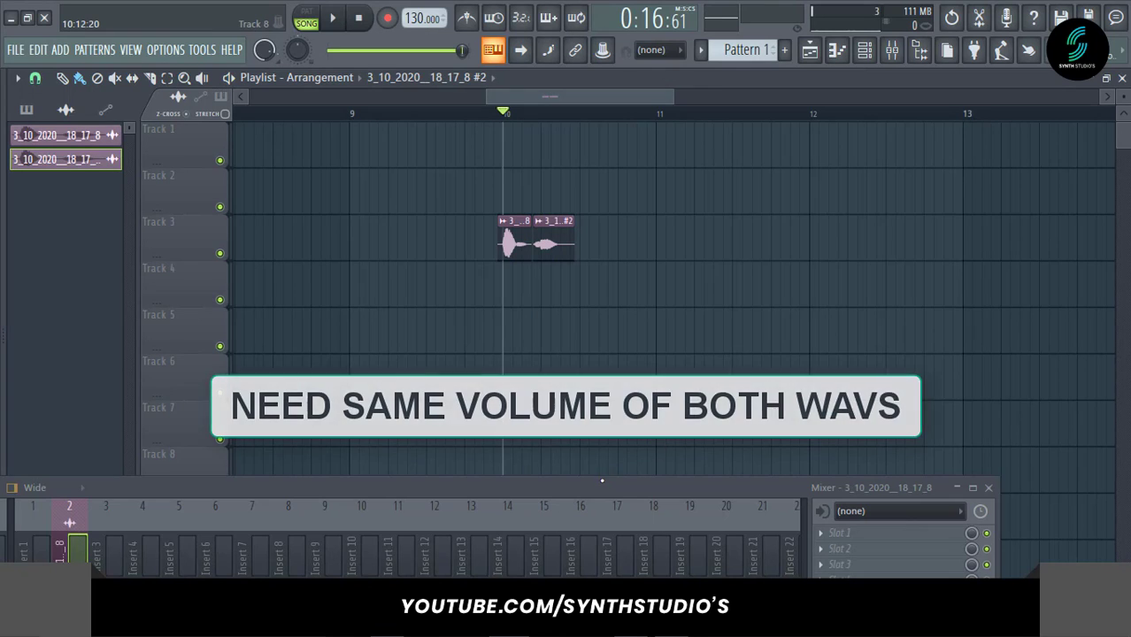
Enlarge the mixer's visible area and add a Fruity dB Meter to the Master track
left_click_drag(601, 481, 896, 292)
left_click(273, 370)
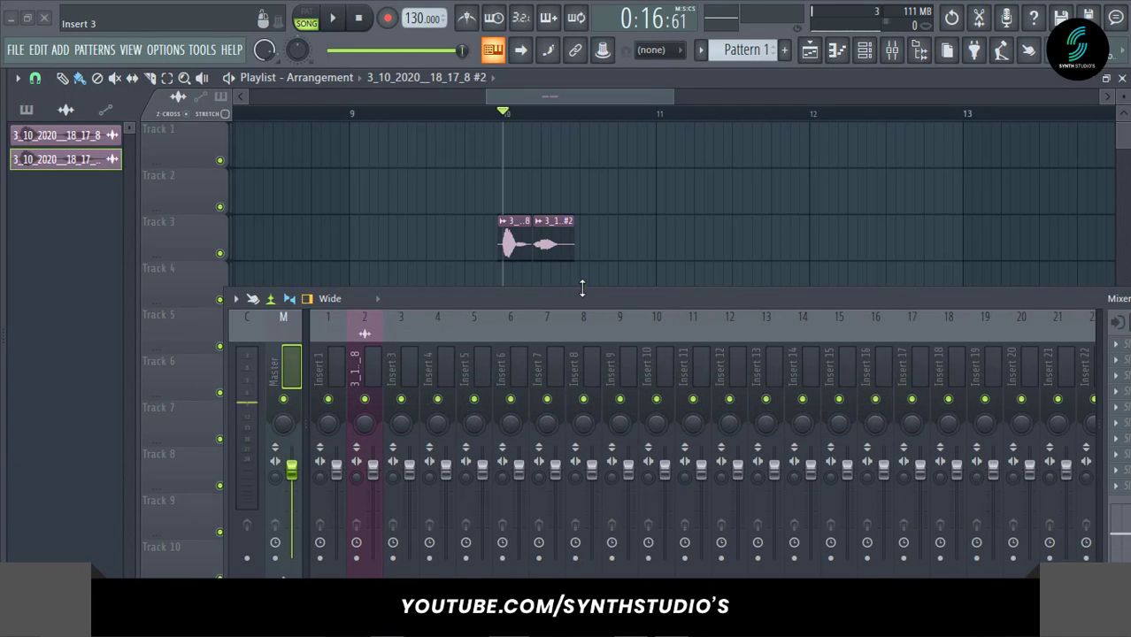
left_click_drag(582, 296, 249, 364)
left_click(783, 493)
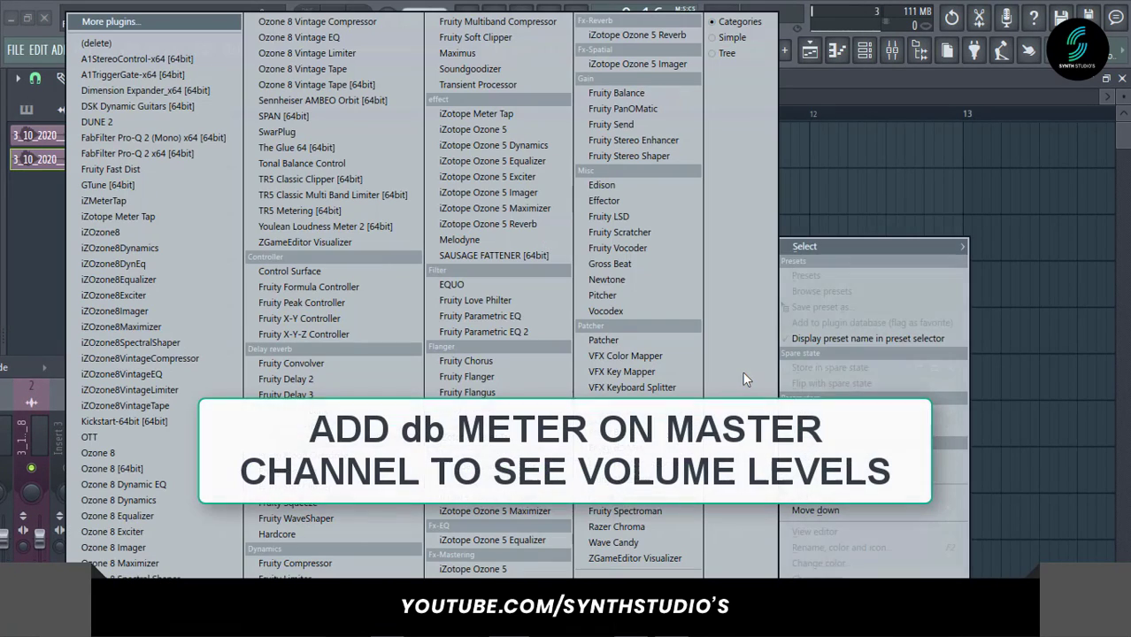
left_click(623, 449)
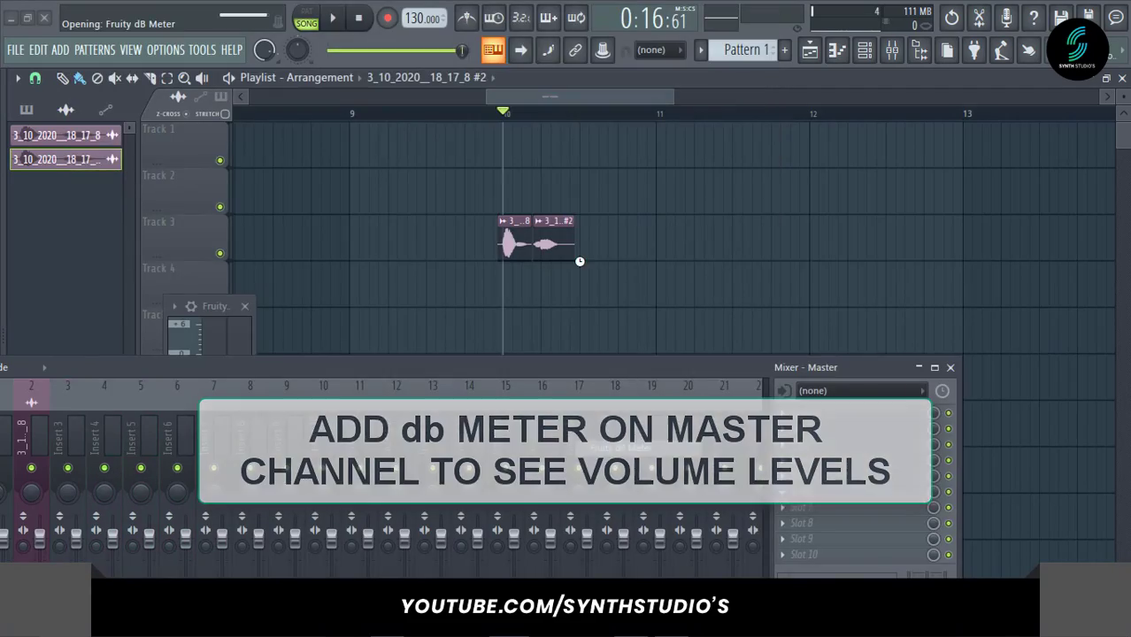
Detach the dB meter window, hide the mixer, and place the meter beside the playlist clips
left_click(177, 305)
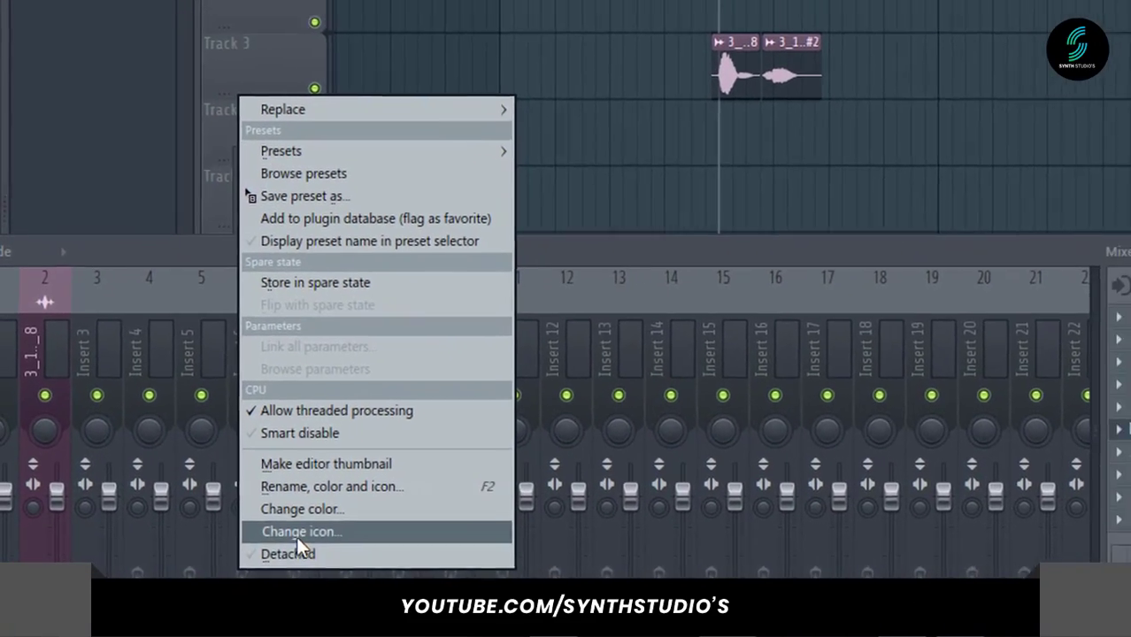
left_click(608, 257)
left_click_drag(611, 239, 589, 390)
key("F9")
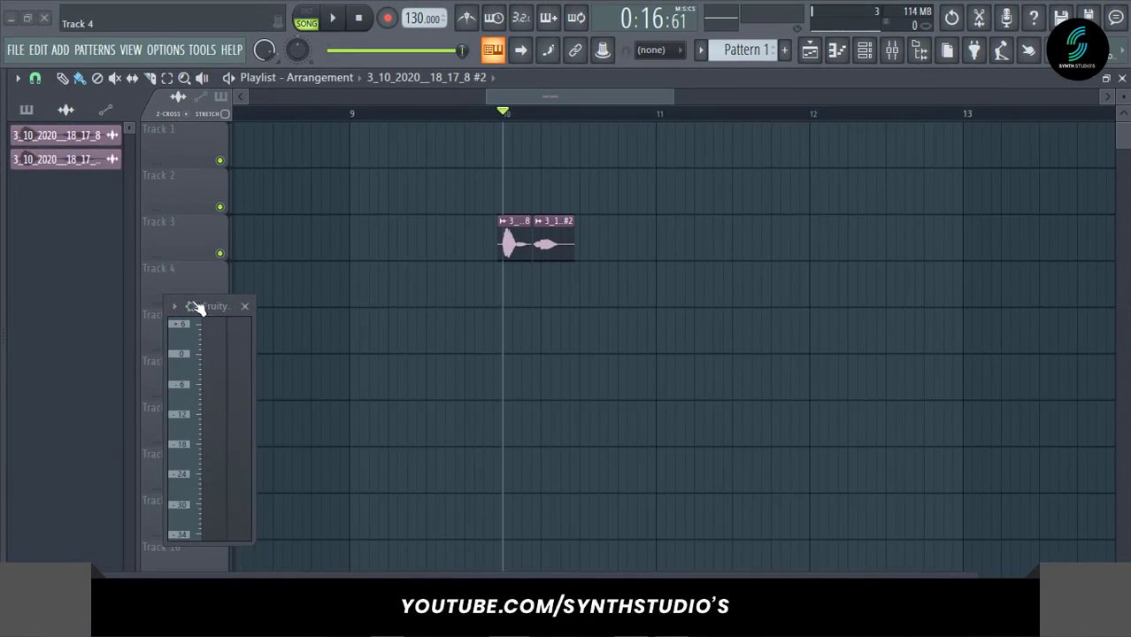
left_click_drag(213, 305, 171, 214)
Play the two clips and check the first clip's level on the dB meter with its channel settings open
key("space")
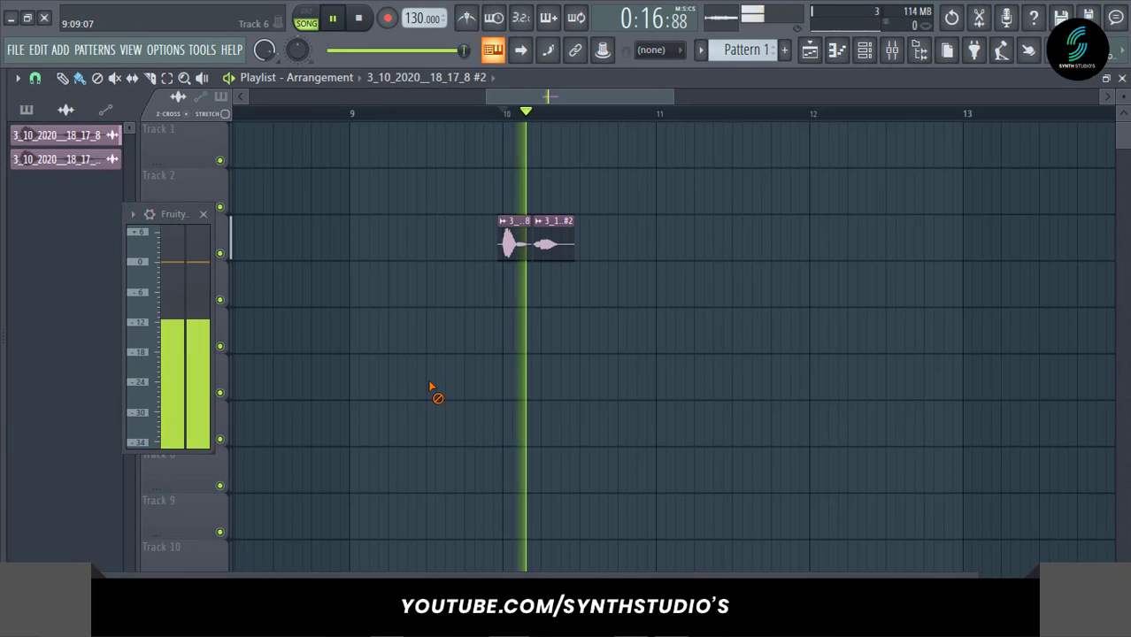
key("space")
double_click(511, 254)
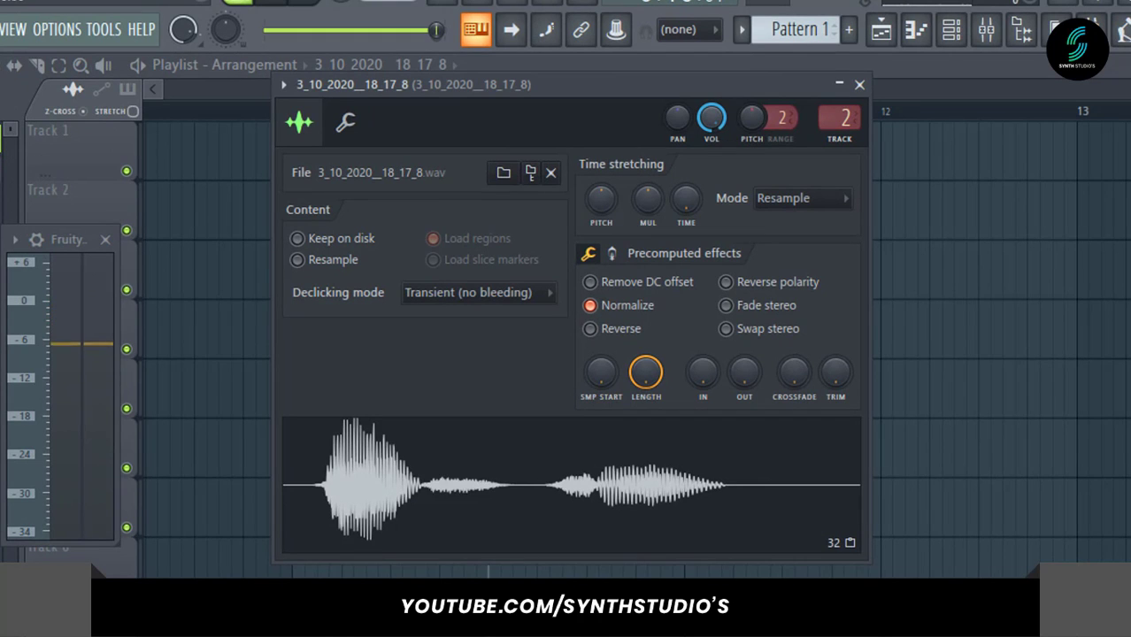
key("space")
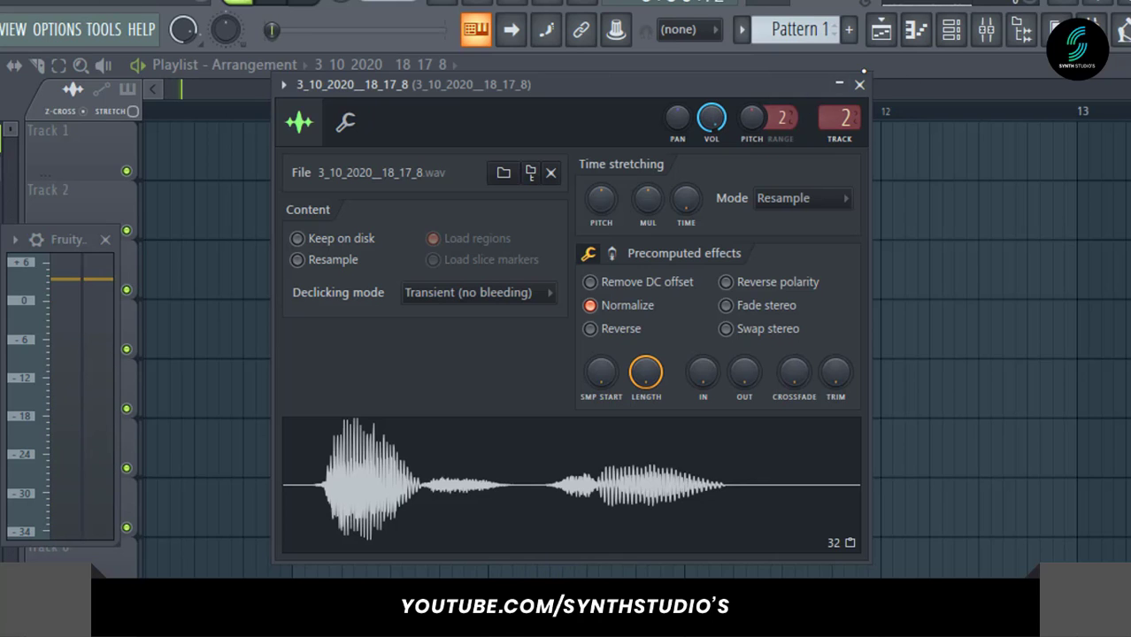
left_click(858, 84)
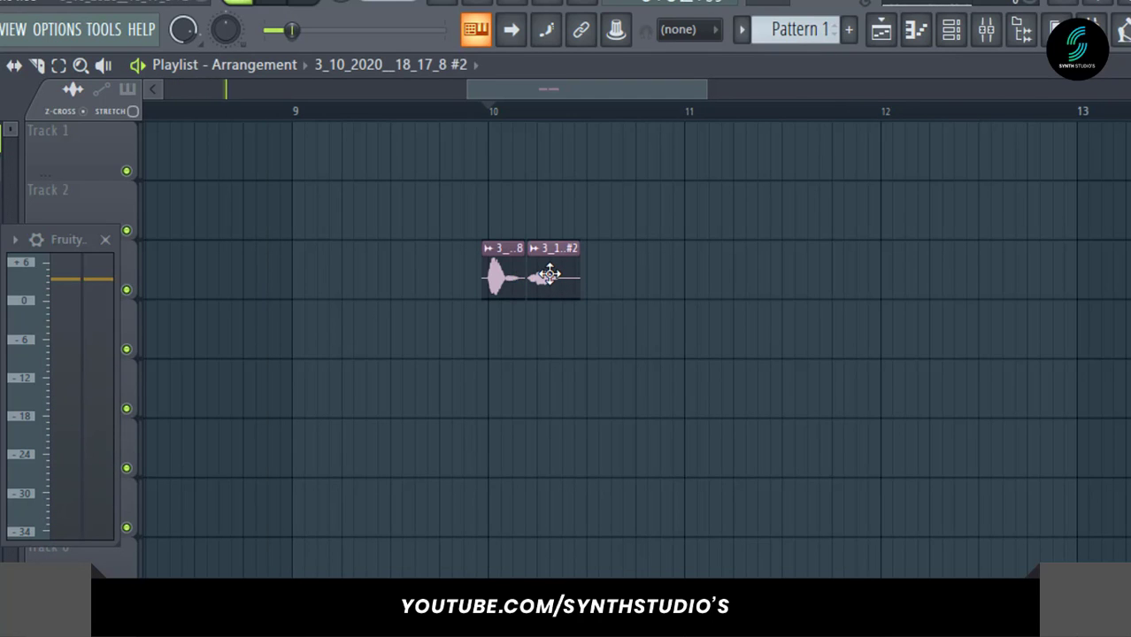
Raise the second clip's channel volume to maximum while checking its level on the dB meter during playback
double_click(549, 274)
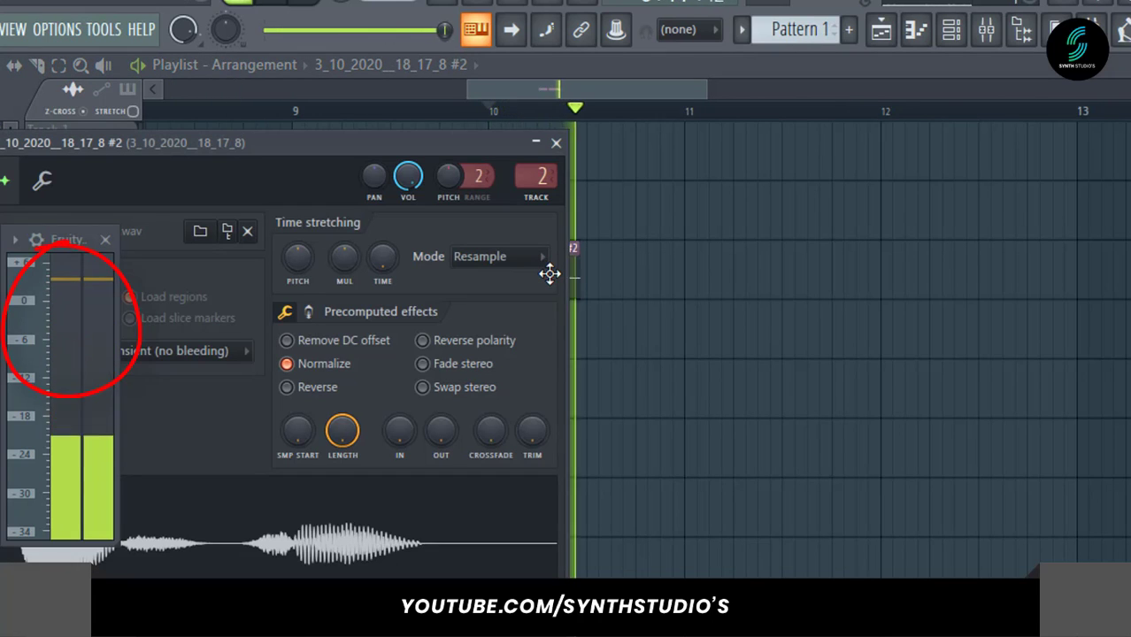
key("space")
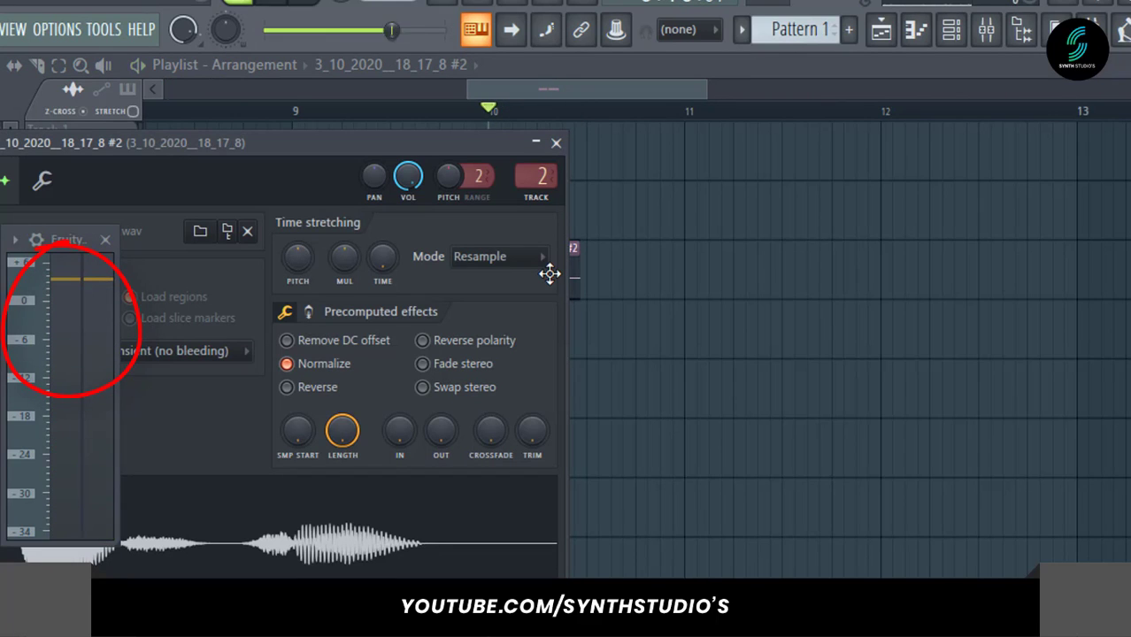
key("space")
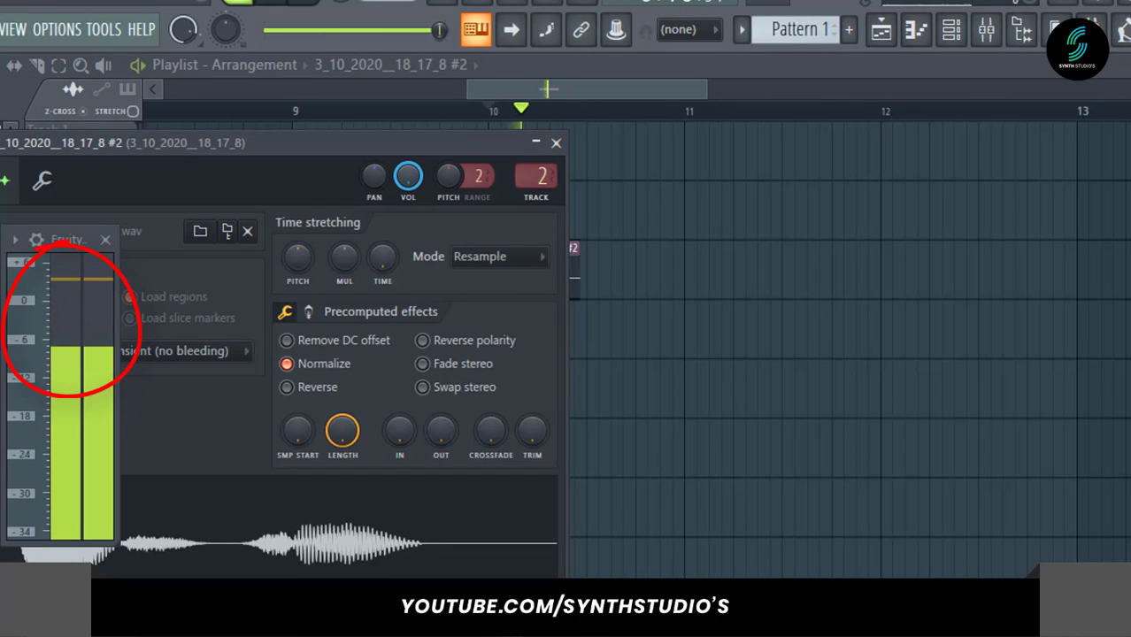
key("space")
left_click(556, 142)
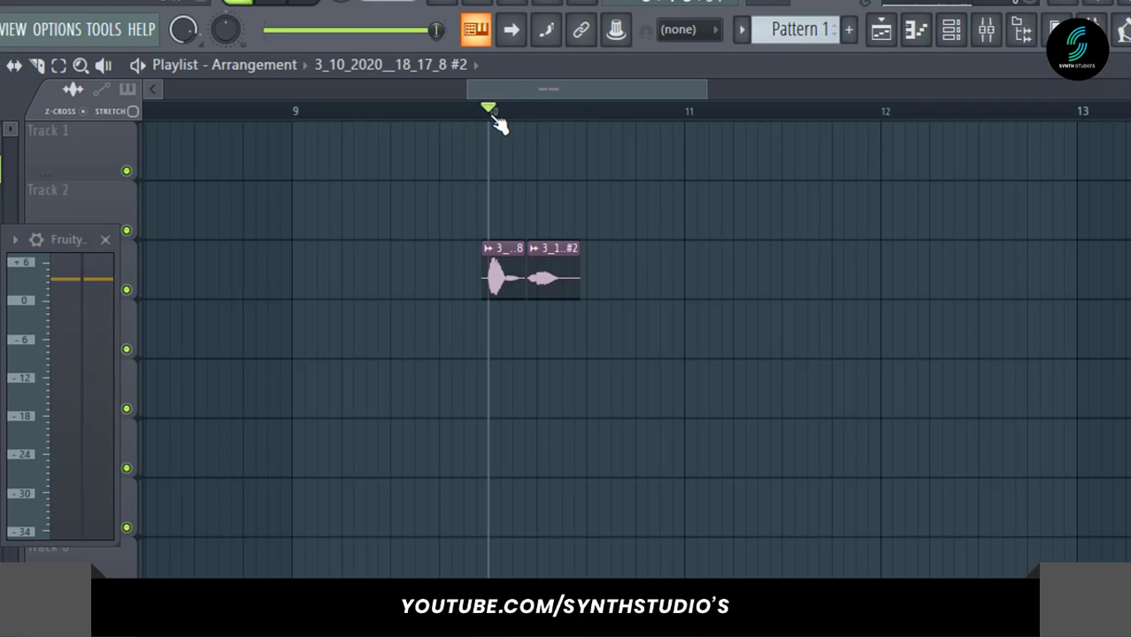
Select bar 10 for looped playback and lower the first clip's channel volume to match the second clip on the meter
left_click_drag(502, 117, 700, 141)
left_click(554, 392, "ctrl")
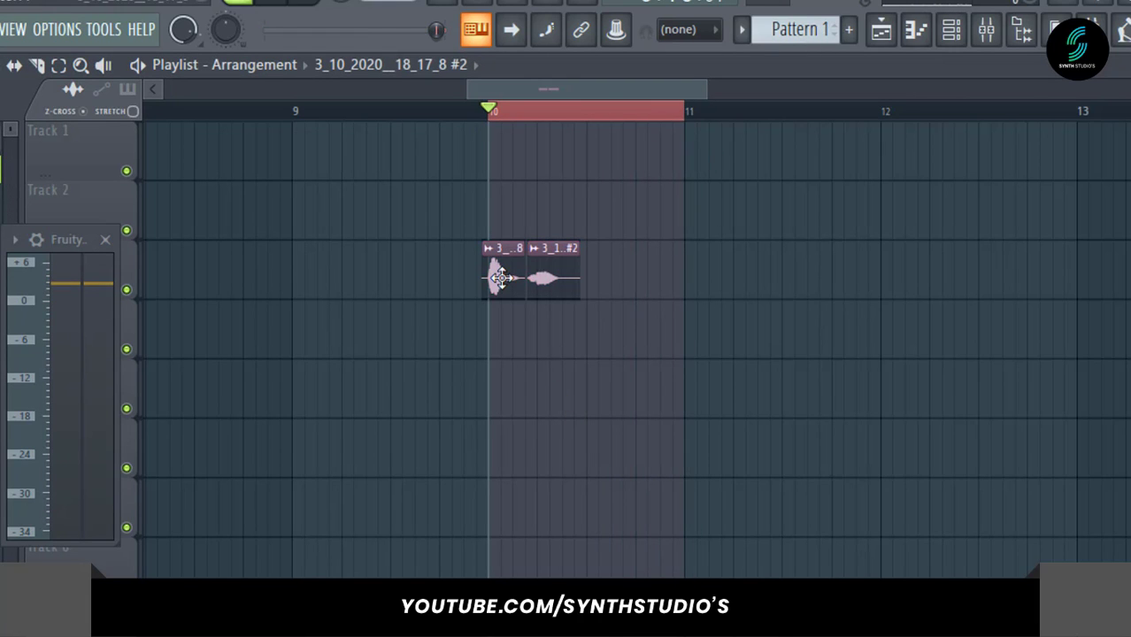
double_click(500, 278)
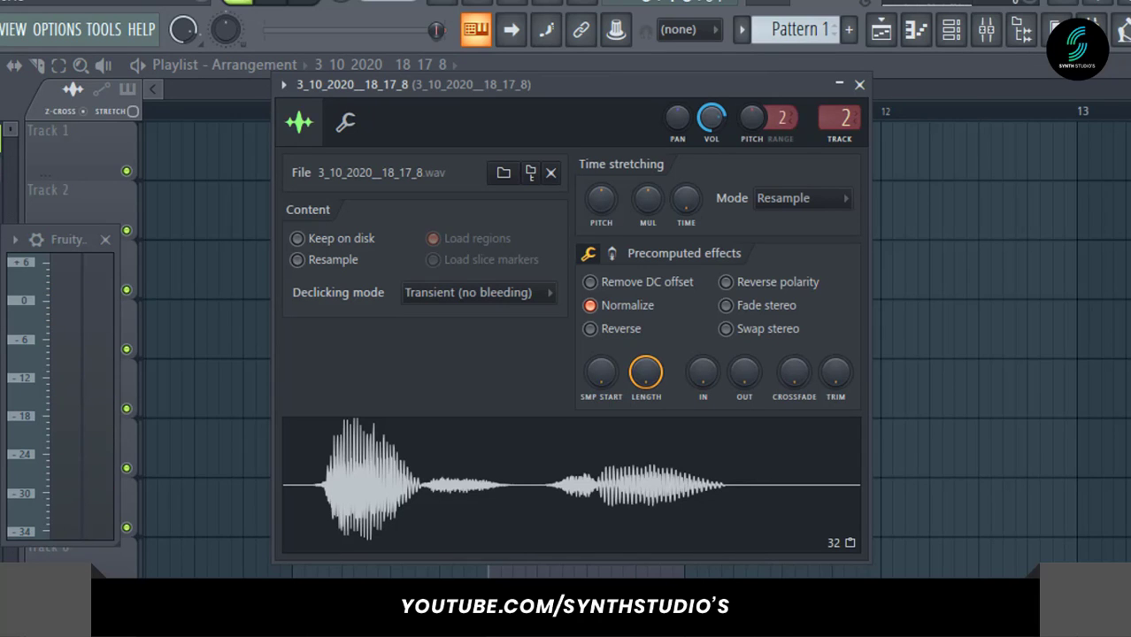
key("space")
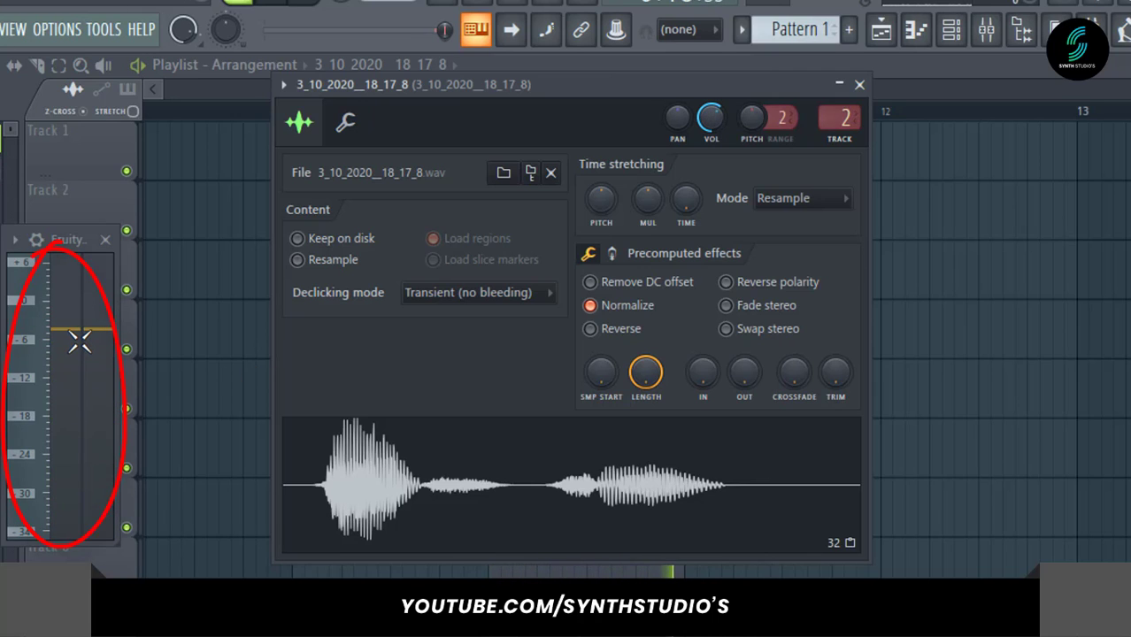
left_click(857, 85)
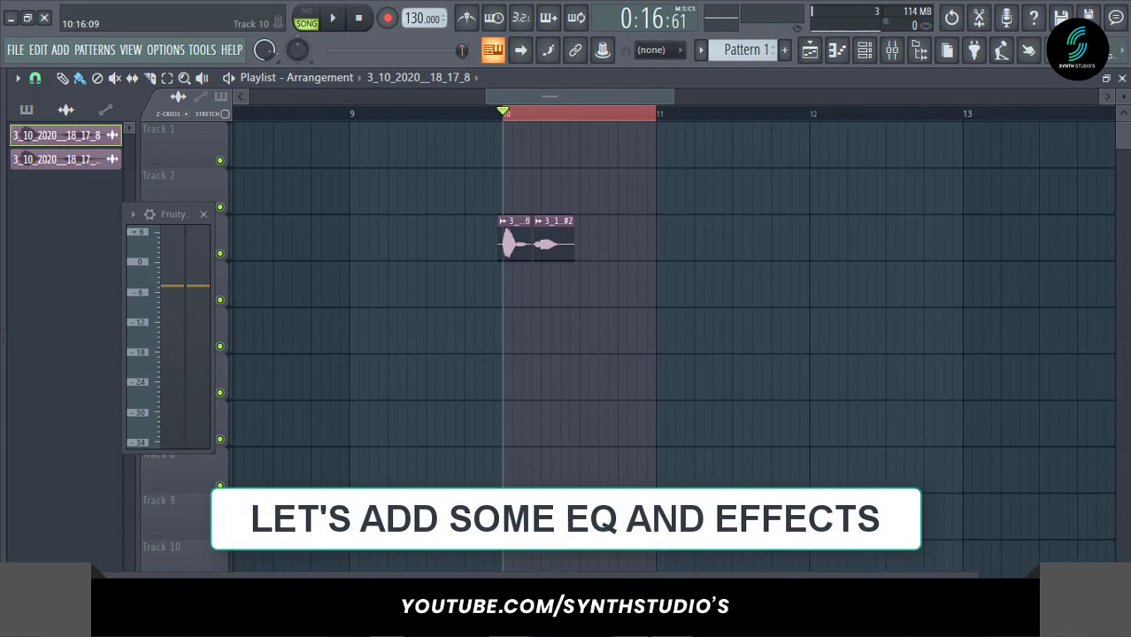
Add Fruity Parametric EQ 2 to the vocal's mixer track and load its 40Hz cut preset
left_click_drag(675, 588, 500, 487)
left_click(678, 558)
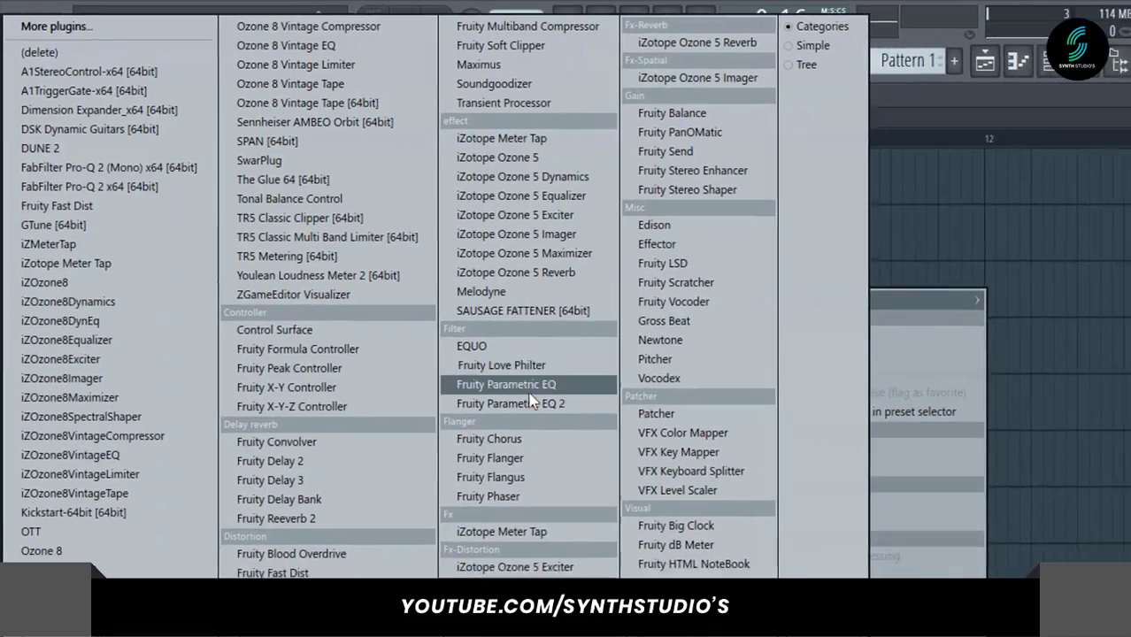
left_click(426, 333)
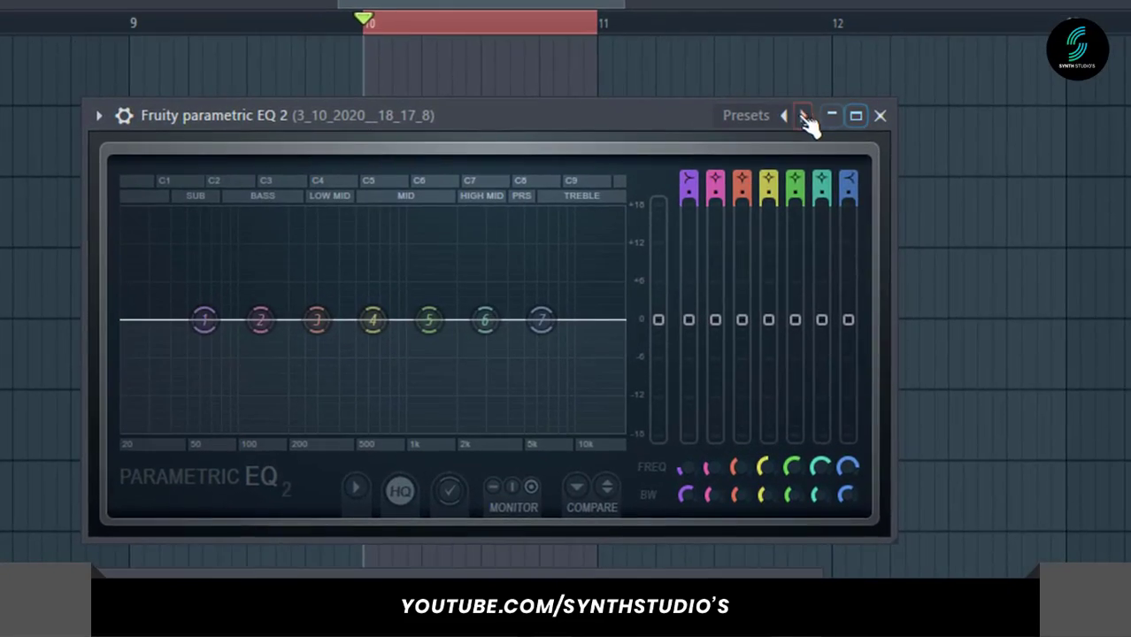
left_click(799, 128)
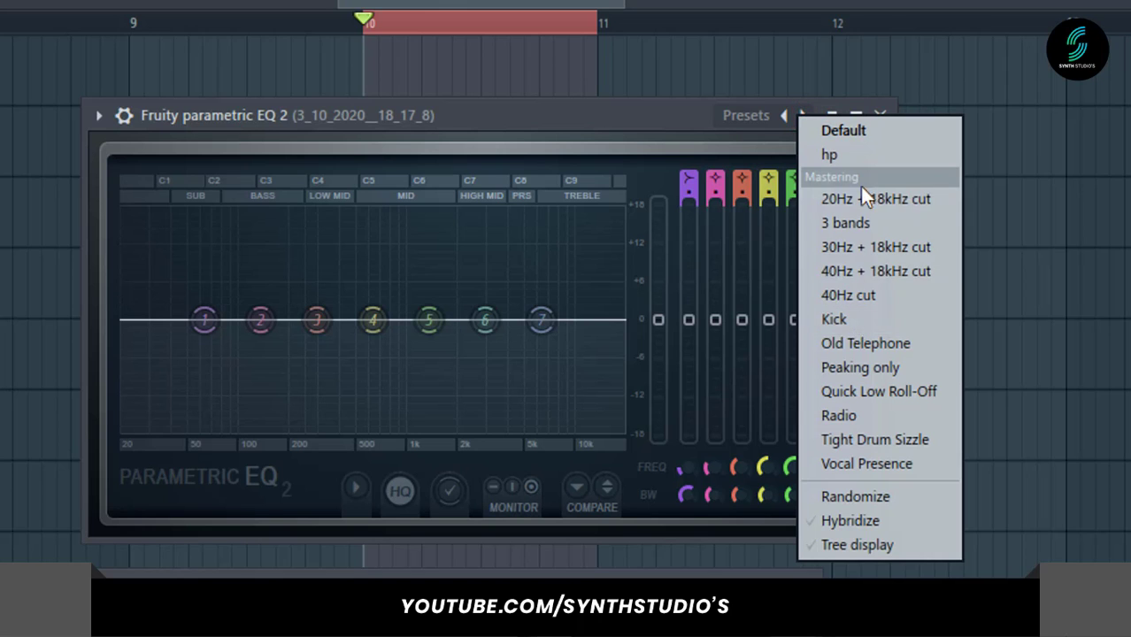
left_click(865, 296)
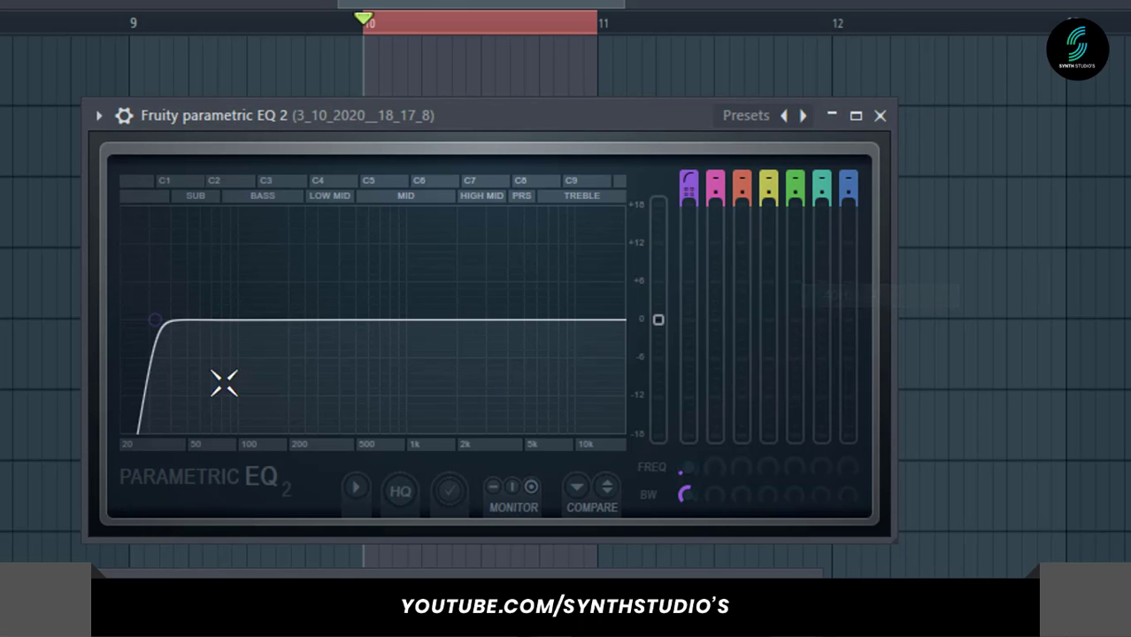
Raise the EQ's low-cut frequency to just above 100 Hz while listening to the looped vocal
key("space")
left_click_drag(156, 319, 260, 319)
key("space")
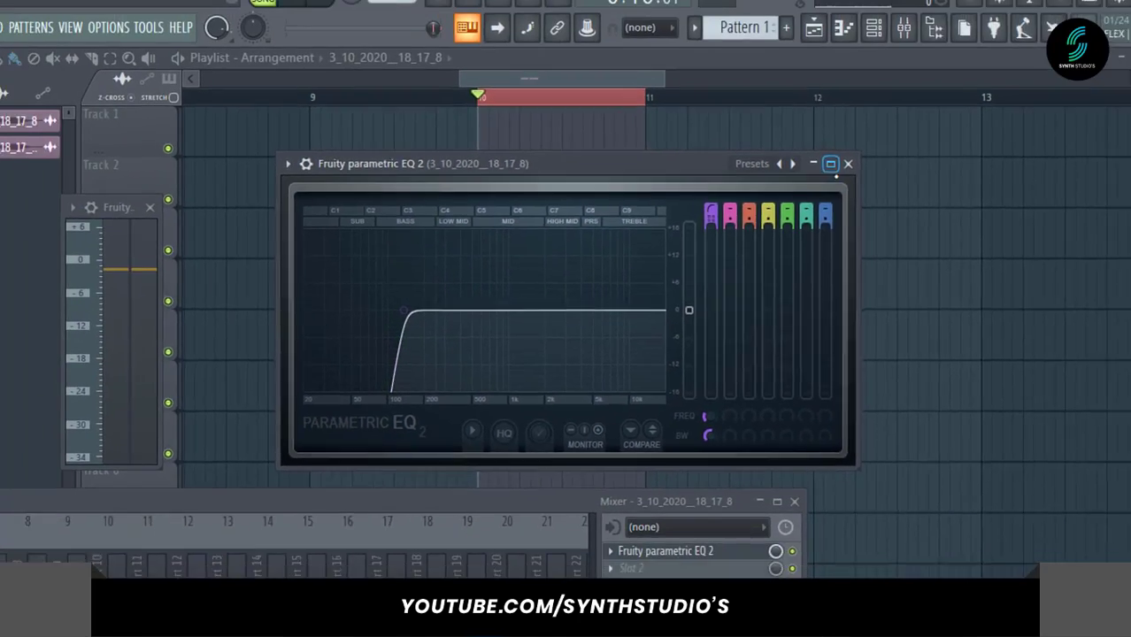
left_click(880, 115)
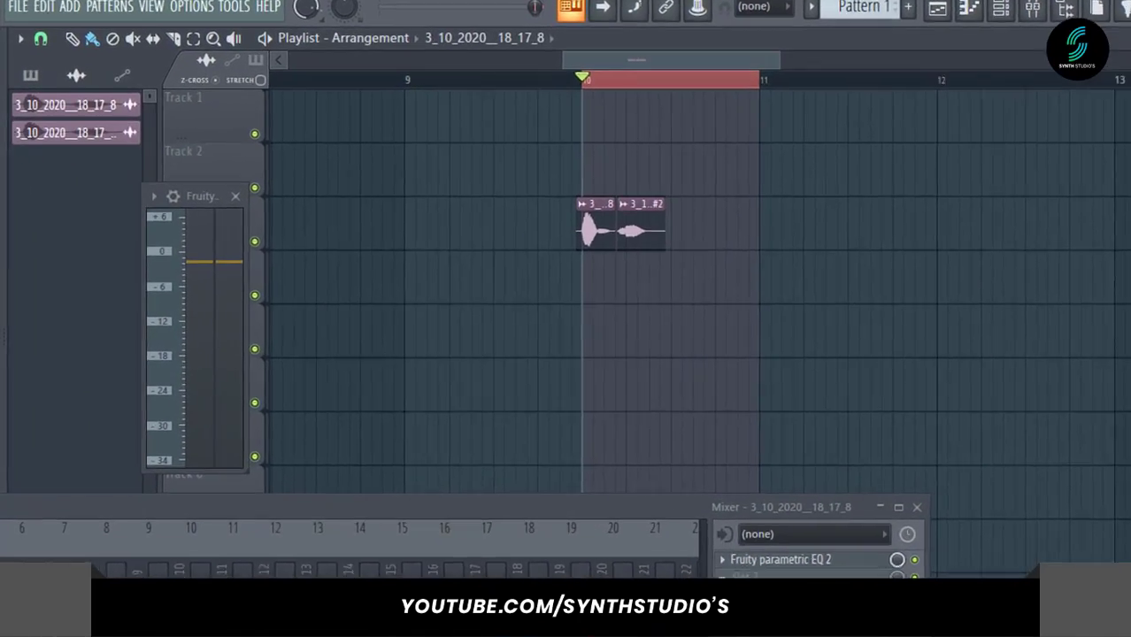
Add a second Fruity Parametric EQ 2 to the vocal's mixer track, load a preset that dips low mids and lifts treble, and audition it
left_click(643, 544)
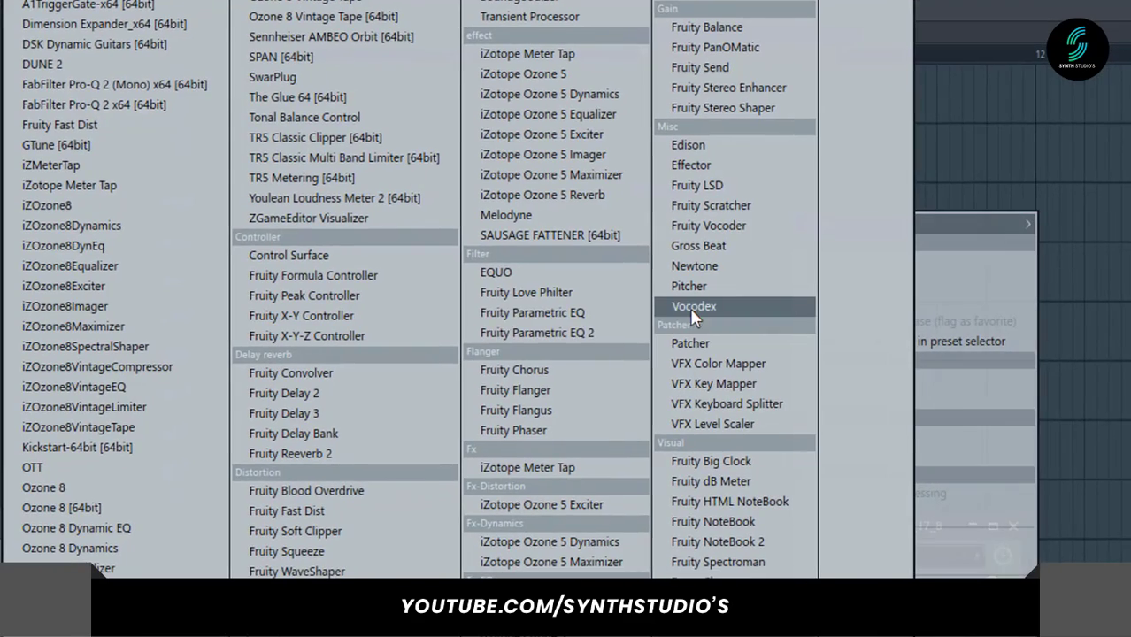
left_click(576, 332)
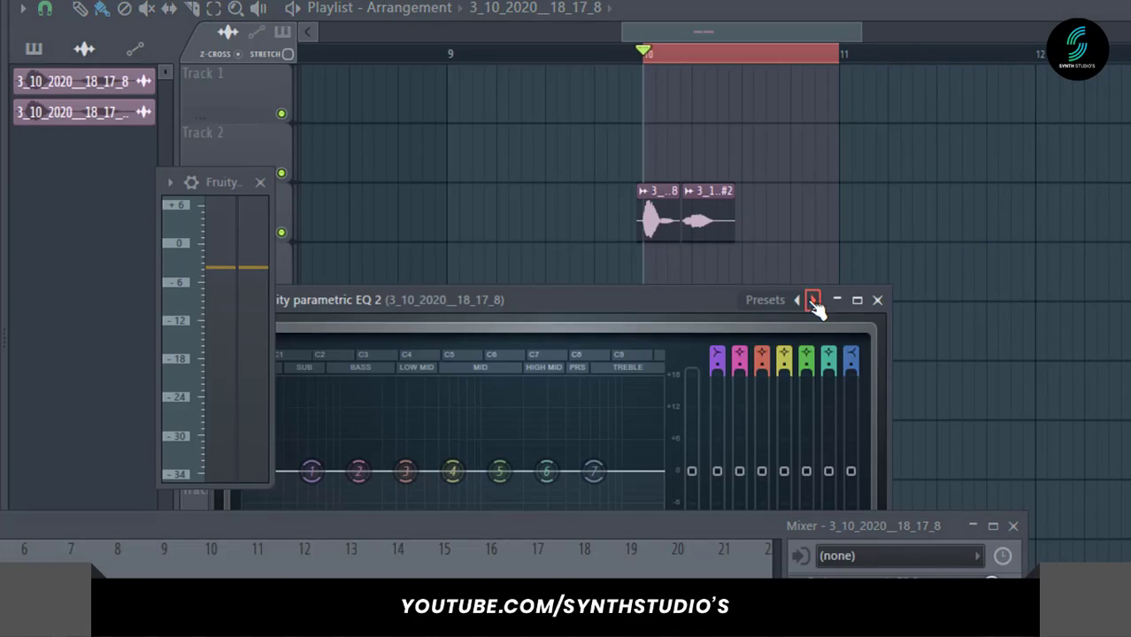
left_click(813, 301)
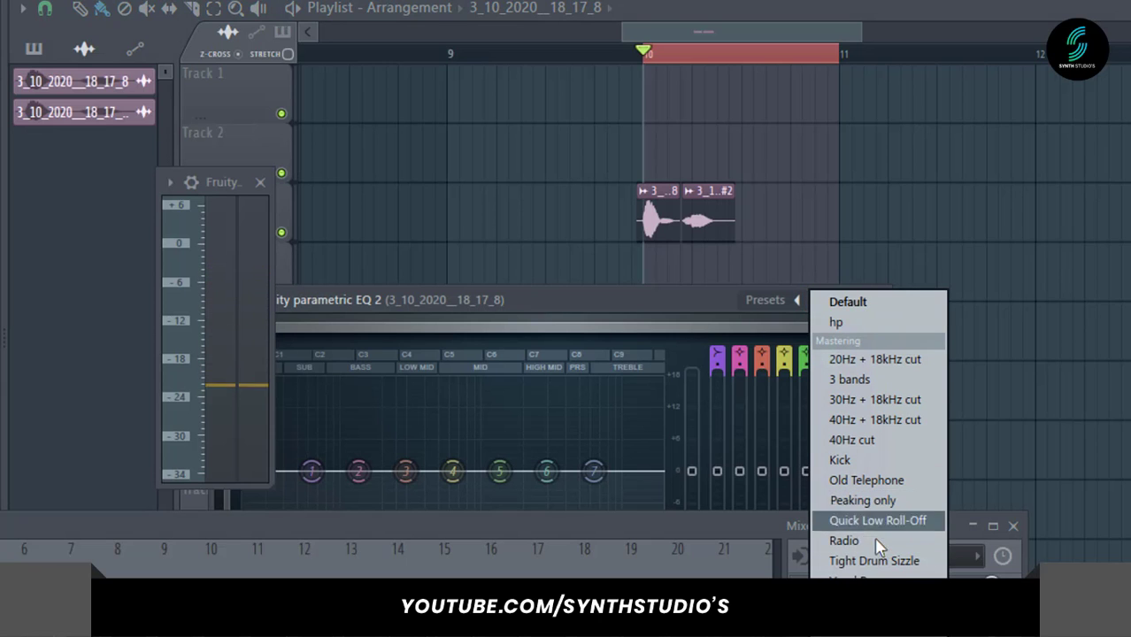
left_click(871, 561)
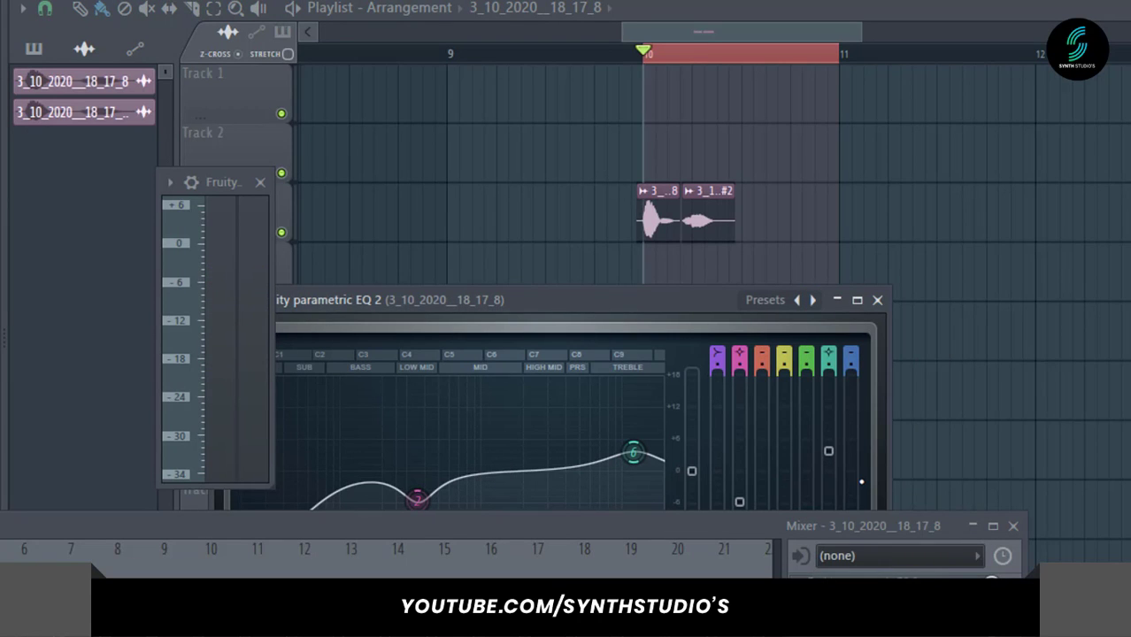
key("space")
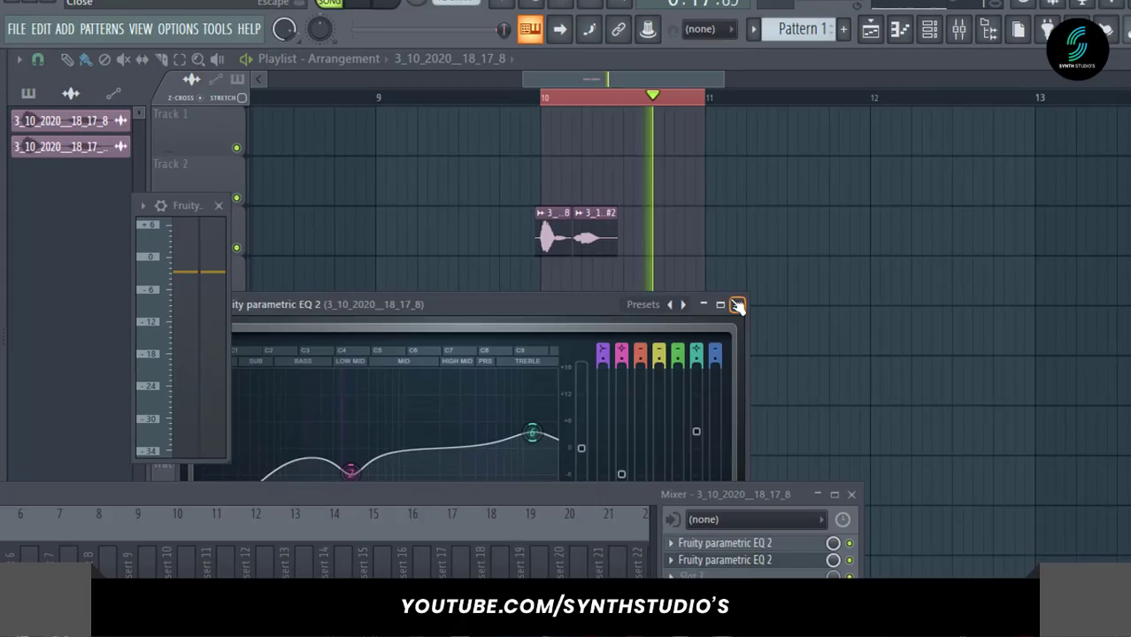
left_click(877, 300)
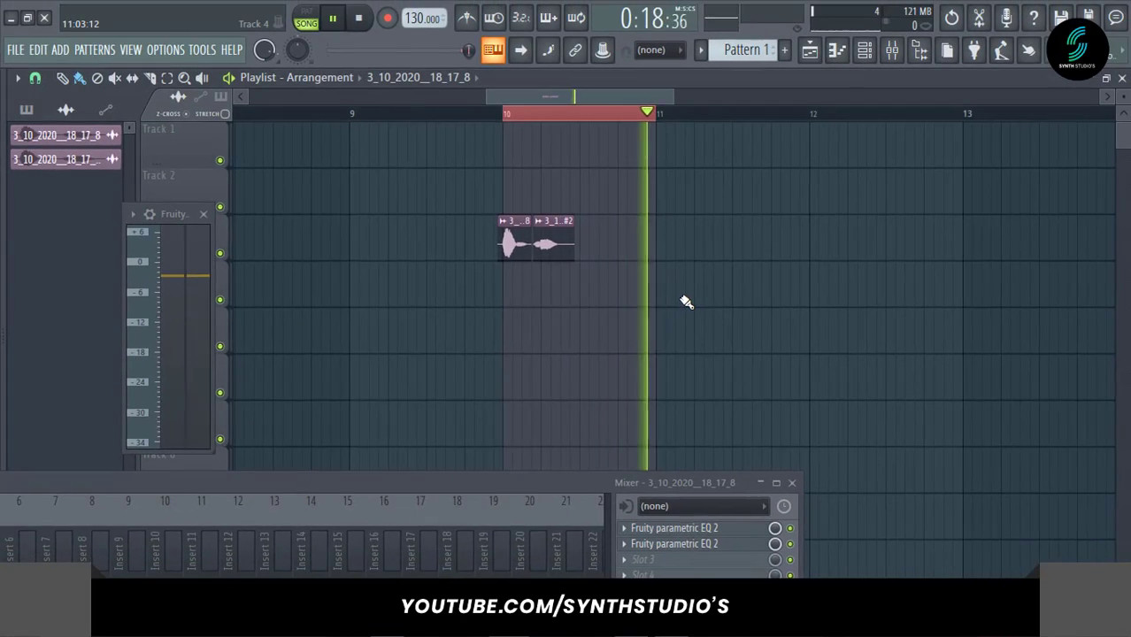
Add Fruity Compressor to the vocal's mixer track, load the preset with a -3.9 dB threshold and 1.8:1 ratio, and audition it
key("space")
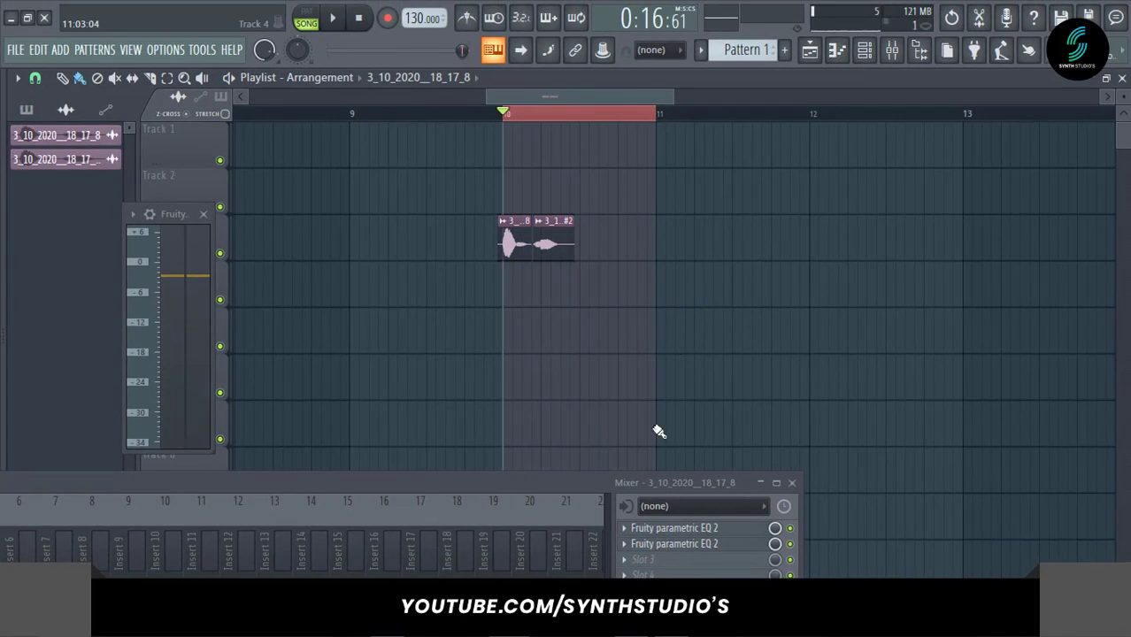
left_click(633, 570)
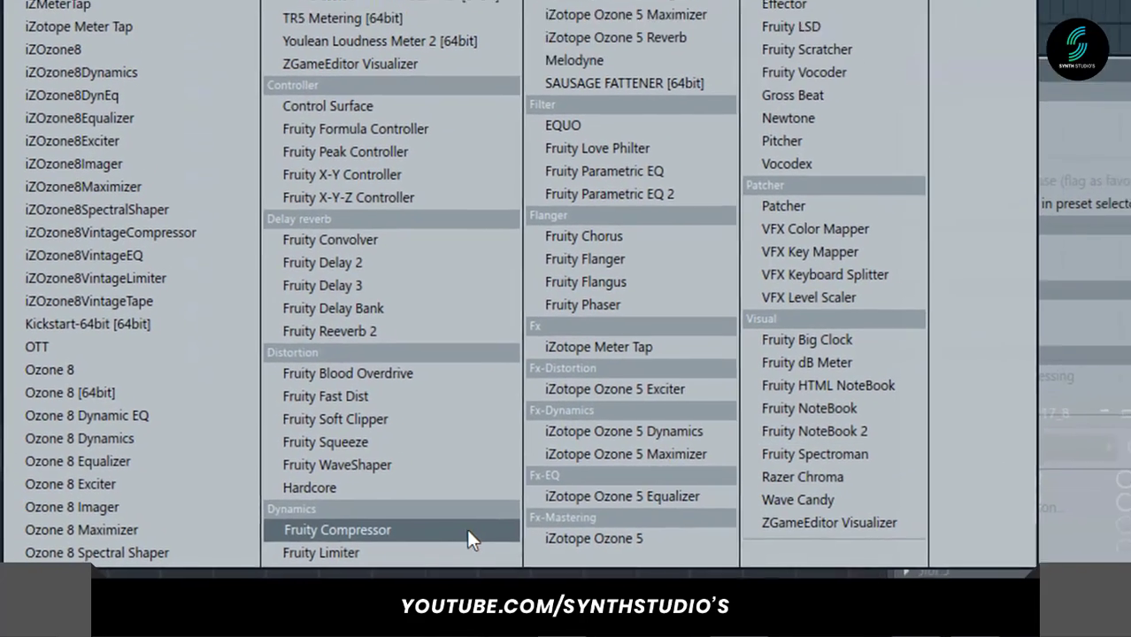
left_click(466, 529)
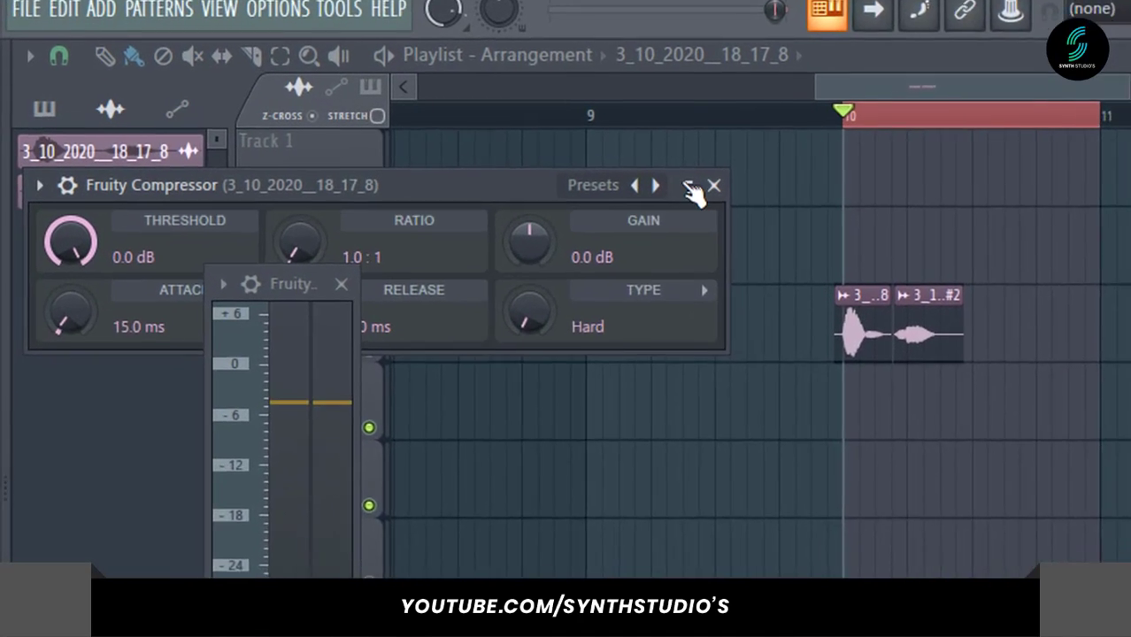
left_click(660, 188)
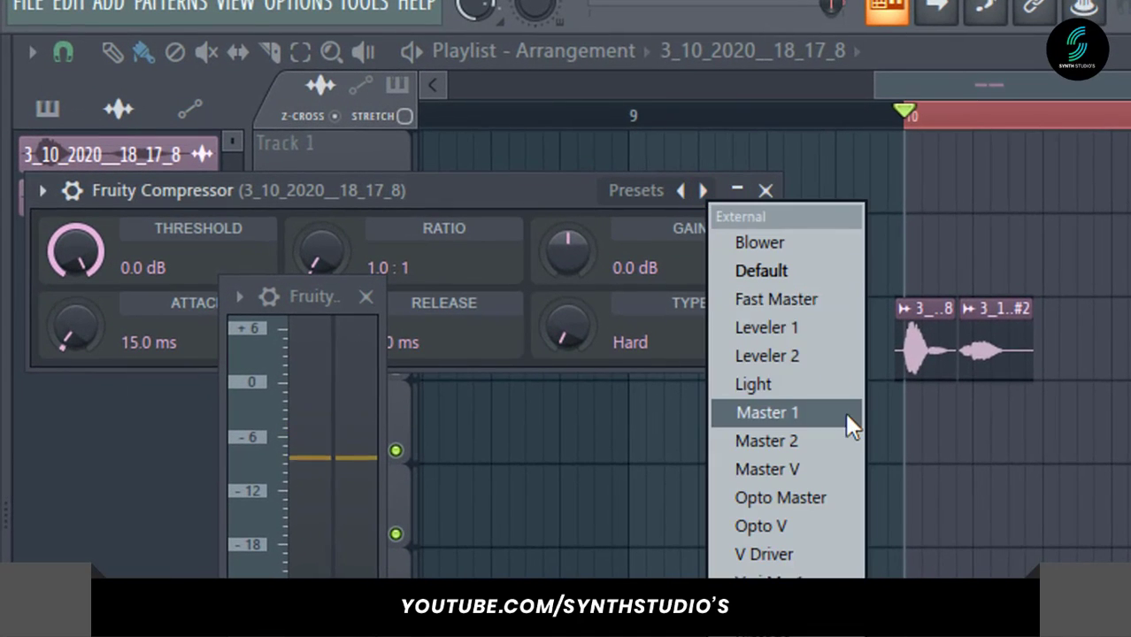
left_click(806, 301)
key("space")
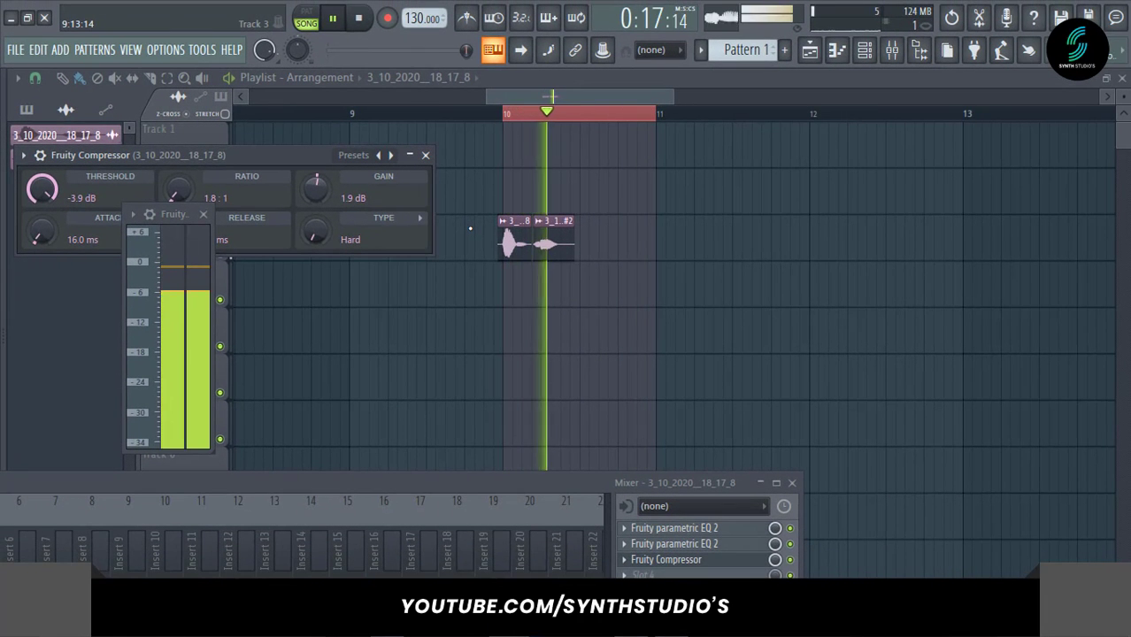
key("space")
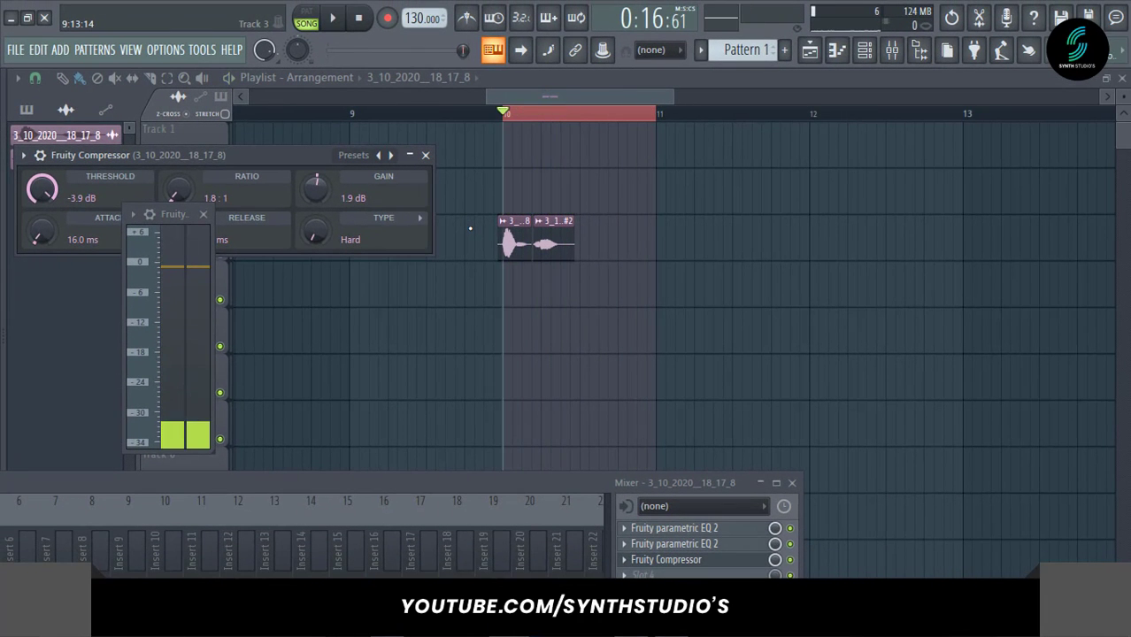
Lower the first clip's channel volume while comparing both words on the level meter, then replay the loop
double_click(521, 240)
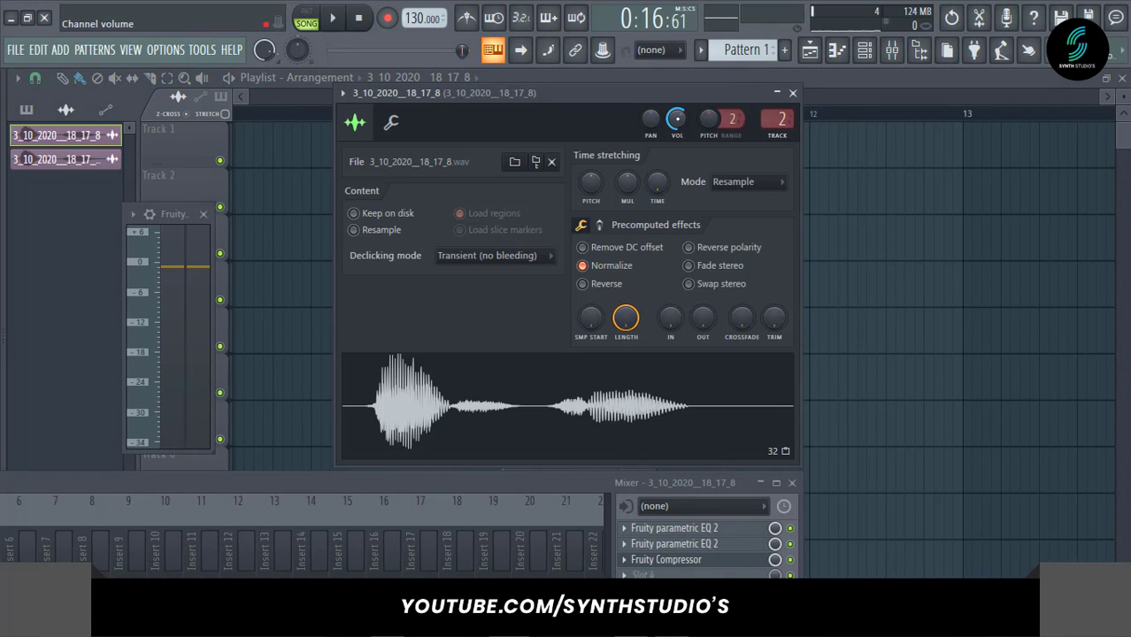
key("space")
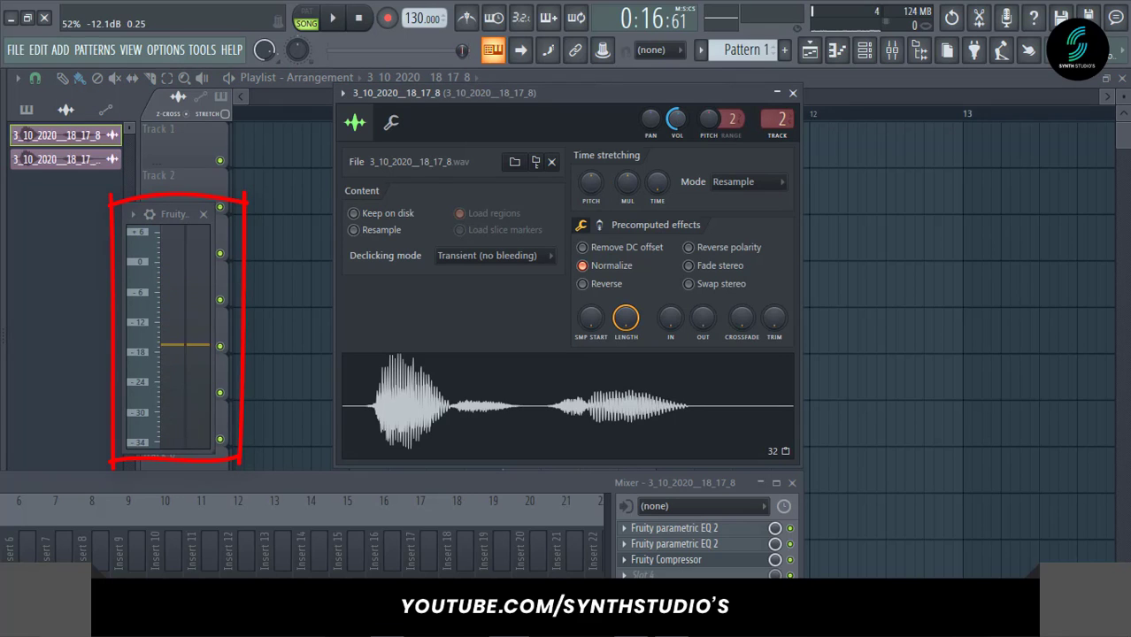
key("space")
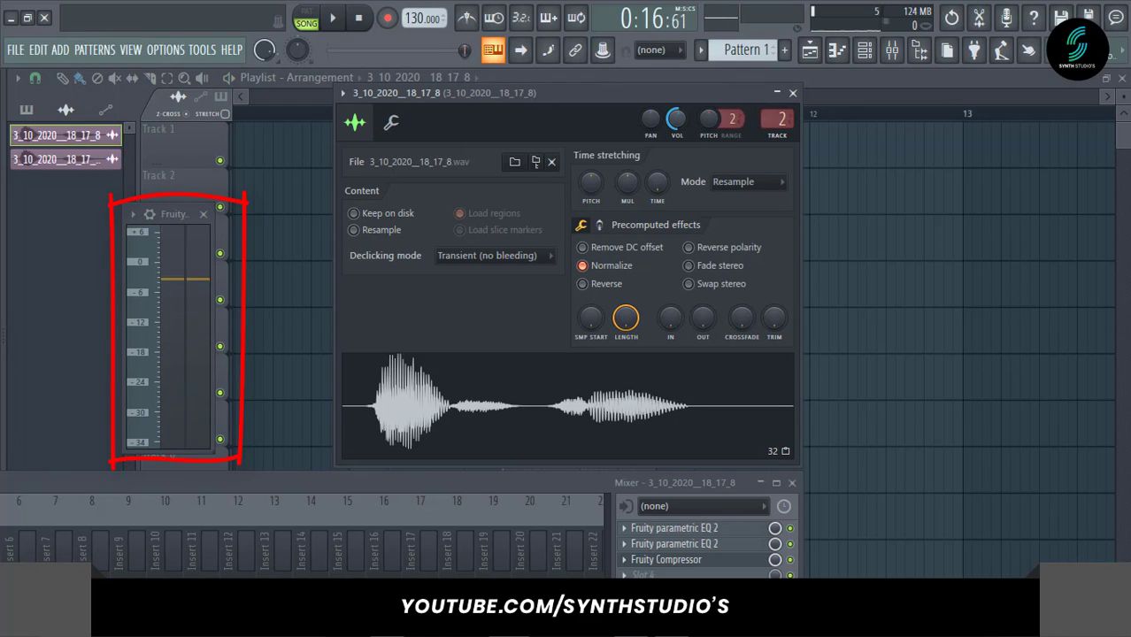
key("space")
key("space")
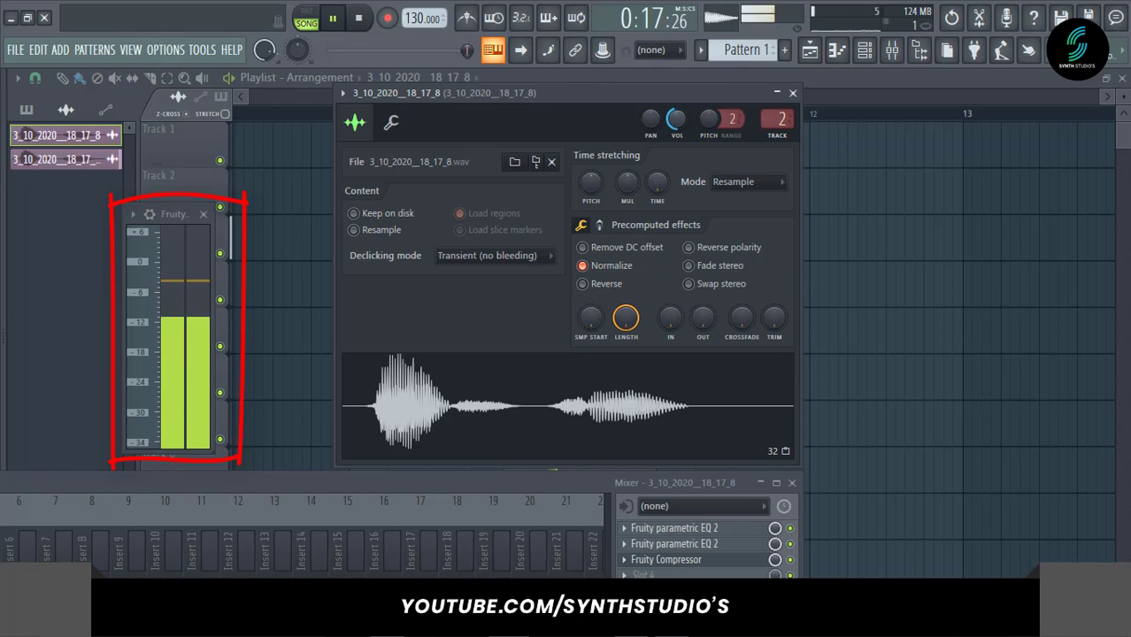
left_click(695, 250)
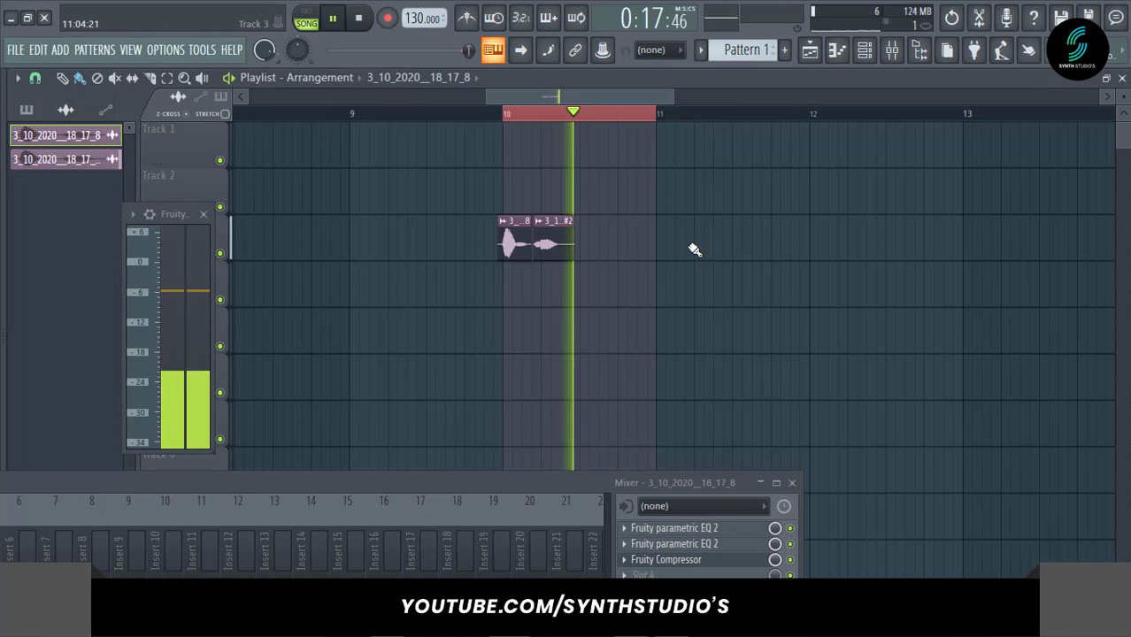
key("space")
key("space")
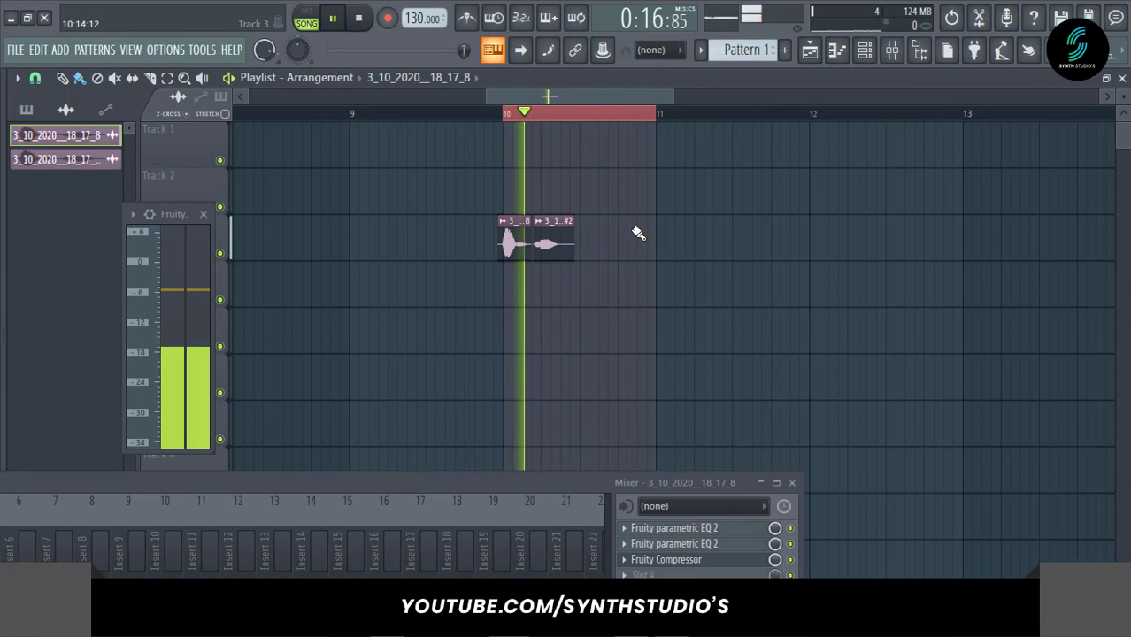
key("space")
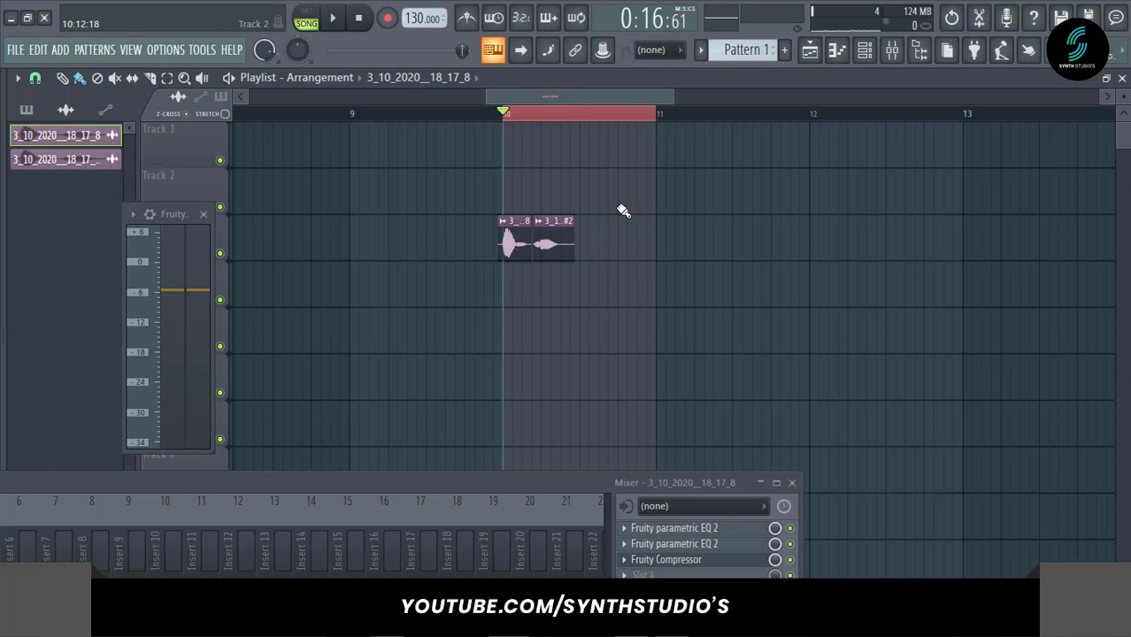
Fine-tune the first clip's channel volume against the level meter and close its channel settings
double_click(521, 237)
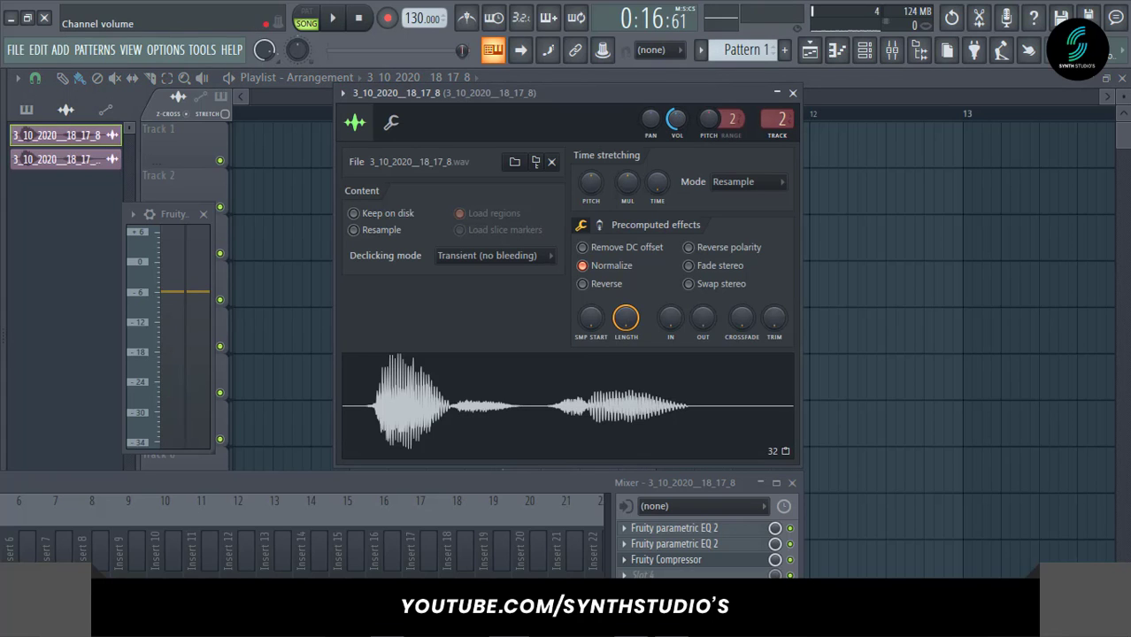
key("space")
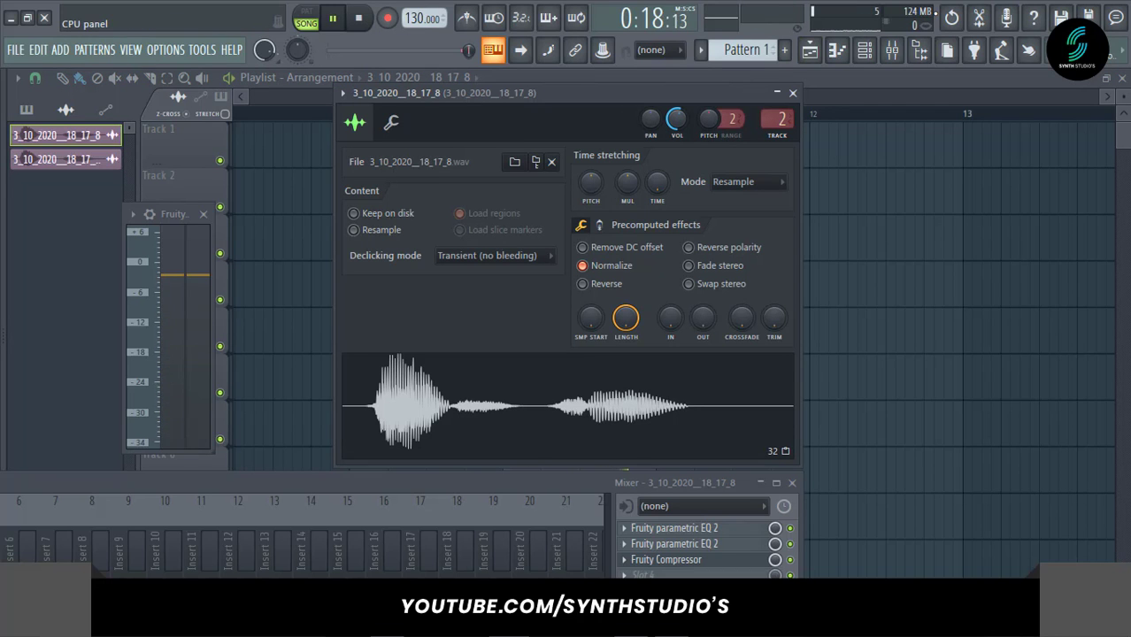
left_click(792, 92)
key("space")
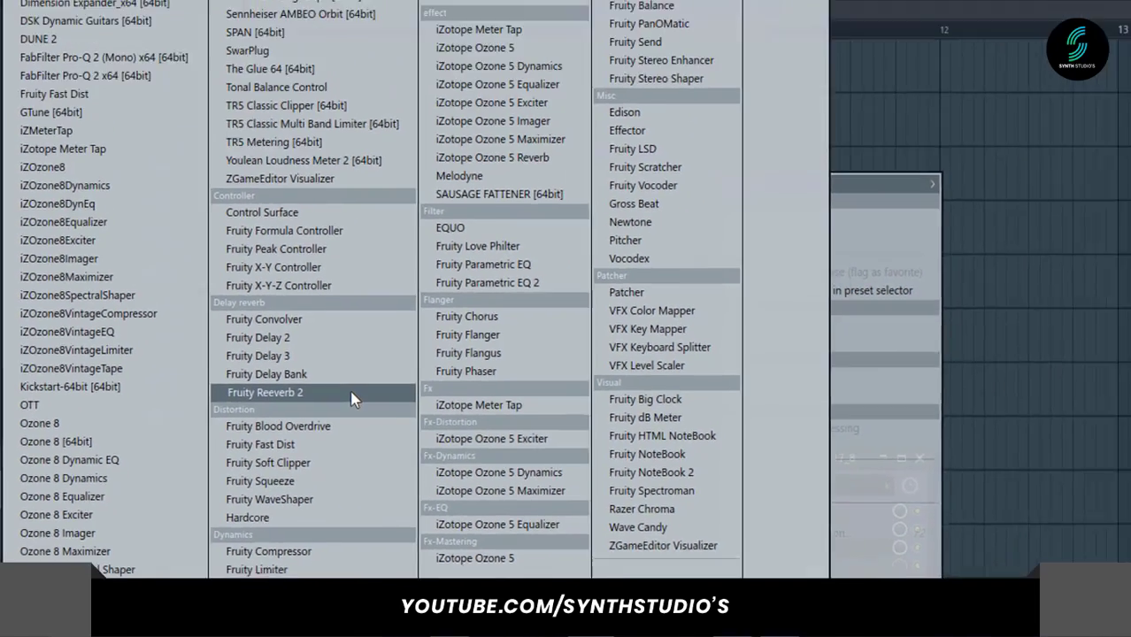
Add Fruity Reeverb 2 to the vocal's mixer track and lower its early reflections and wet levels during playback
left_click(412, 348)
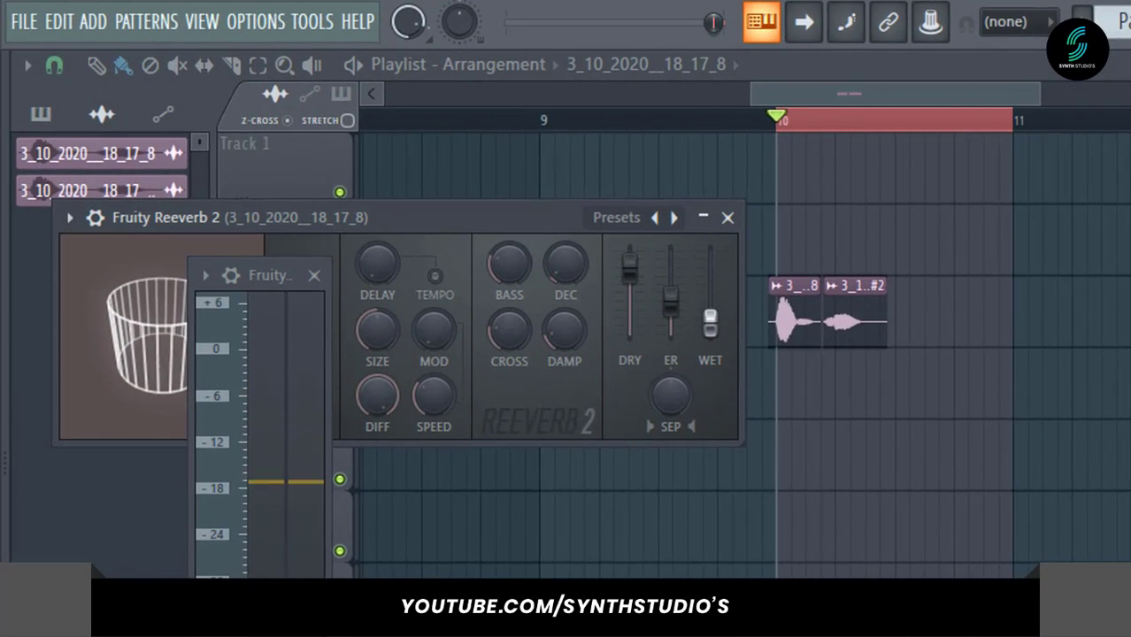
key("space")
left_click_drag(672, 305, 711, 334)
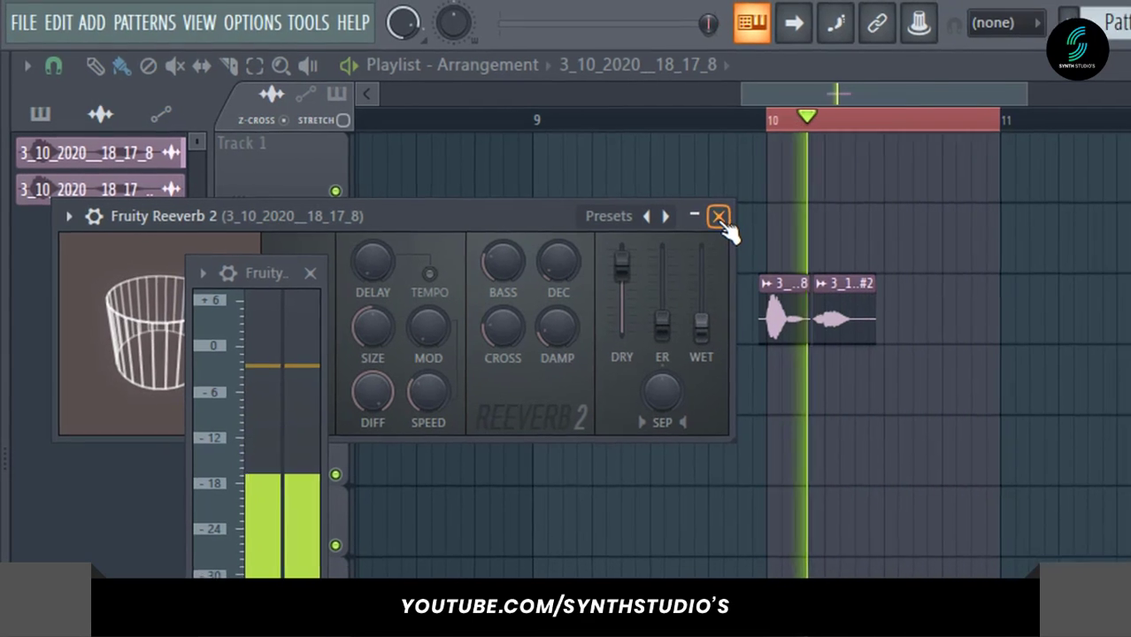
left_click(719, 218)
Add Fruity Delay 2 to the vocal's mixer track and move its window over the empty playlist area
left_click(625, 590)
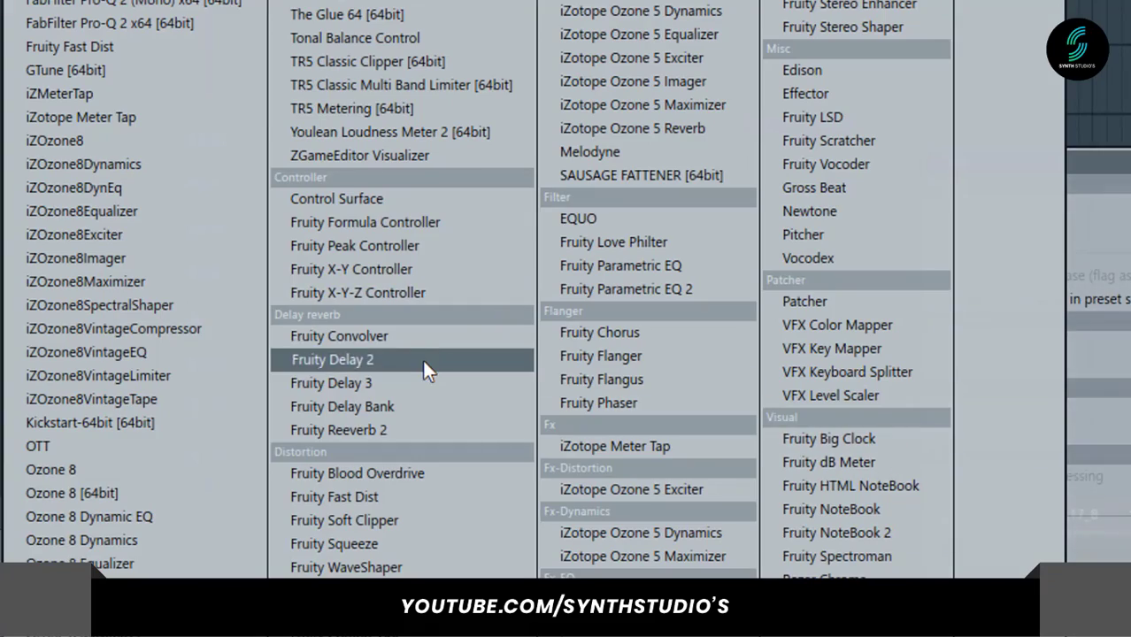
left_click(424, 363)
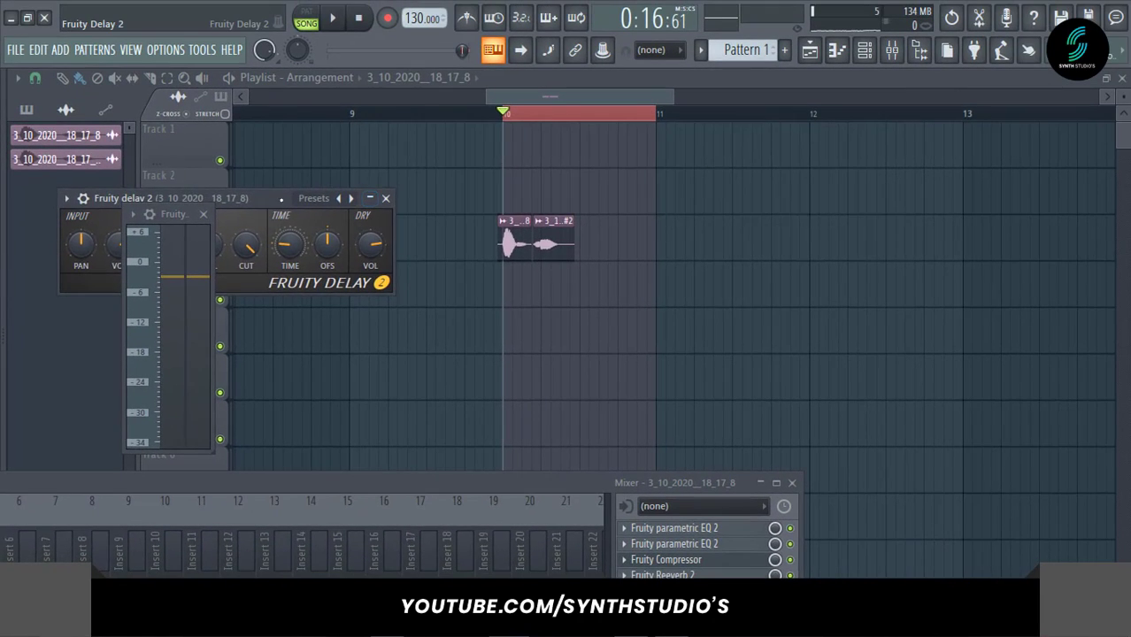
left_click_drag(265, 197, 770, 176)
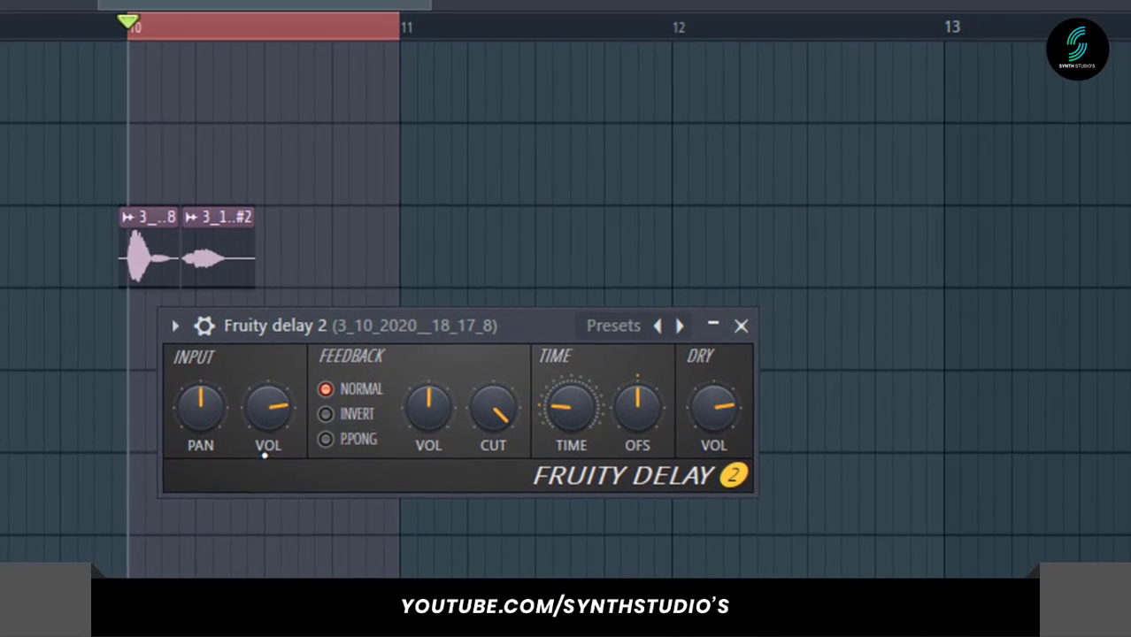
Set the delay's time knob to its midpoint, lower its input volume and switch its feedback mode to ping-pong
right_click(578, 401)
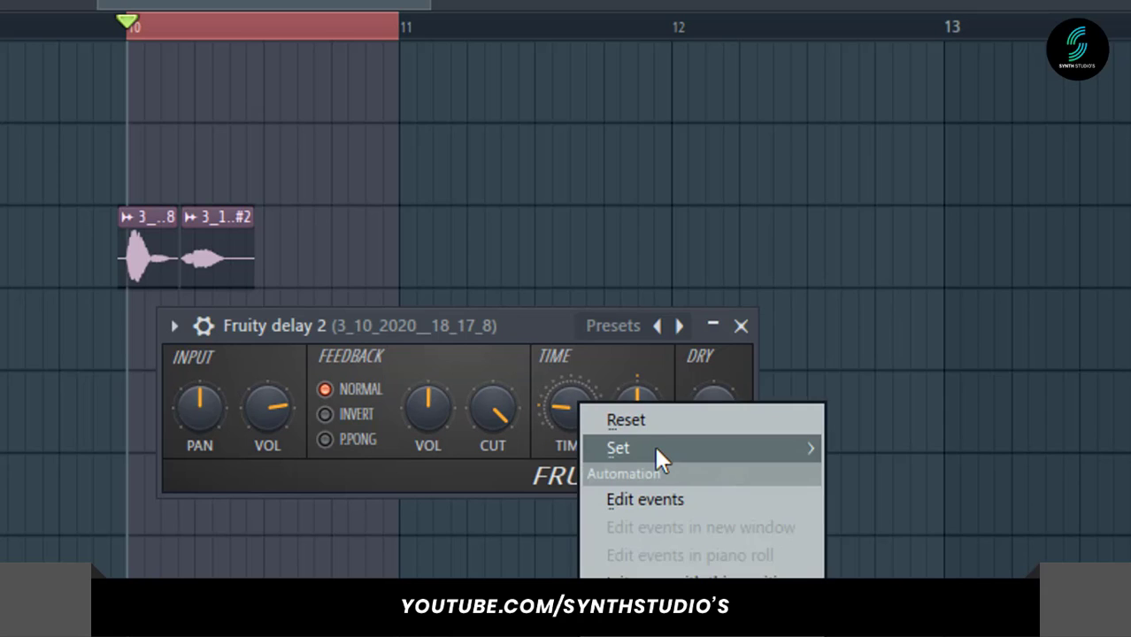
mouse_move(654, 443)
left_click(864, 569)
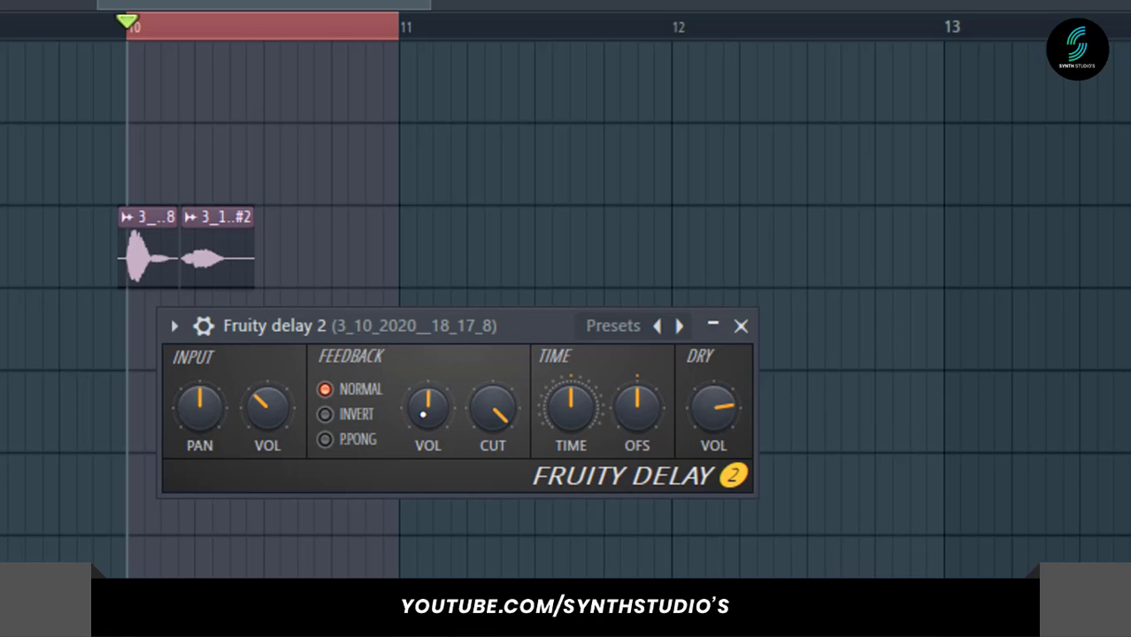
left_click(324, 438)
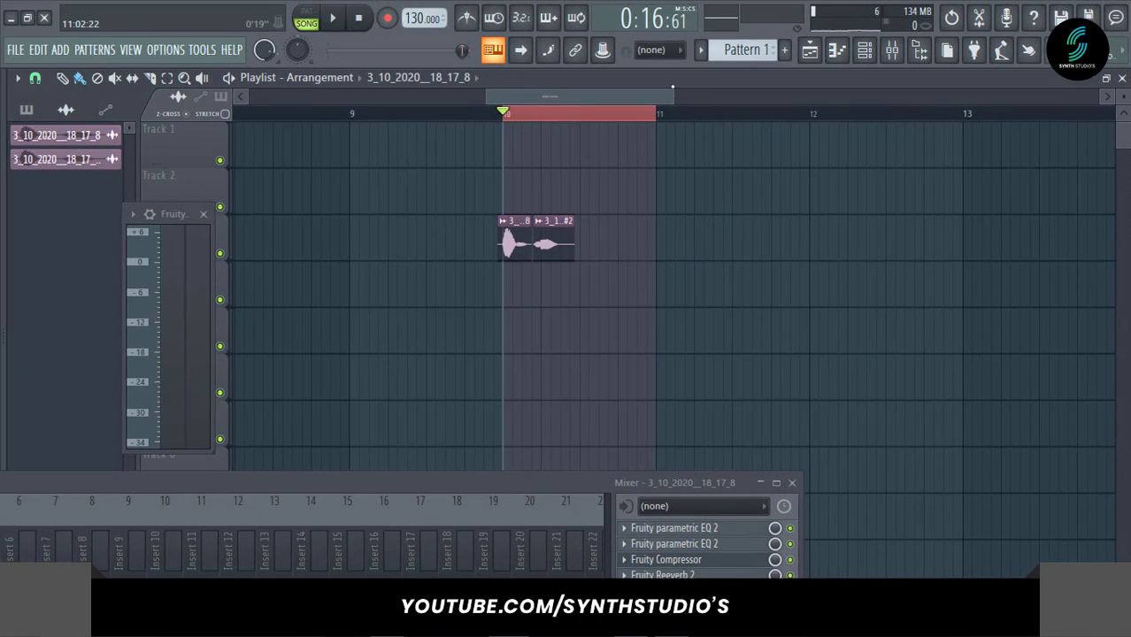
Extend the looped selection from bar 10 to bar 13, play it, and turn down Fruity Reeverb 2's mix level
left_click_drag(673, 90, 775, 95)
left_click_drag(512, 125, 763, 127)
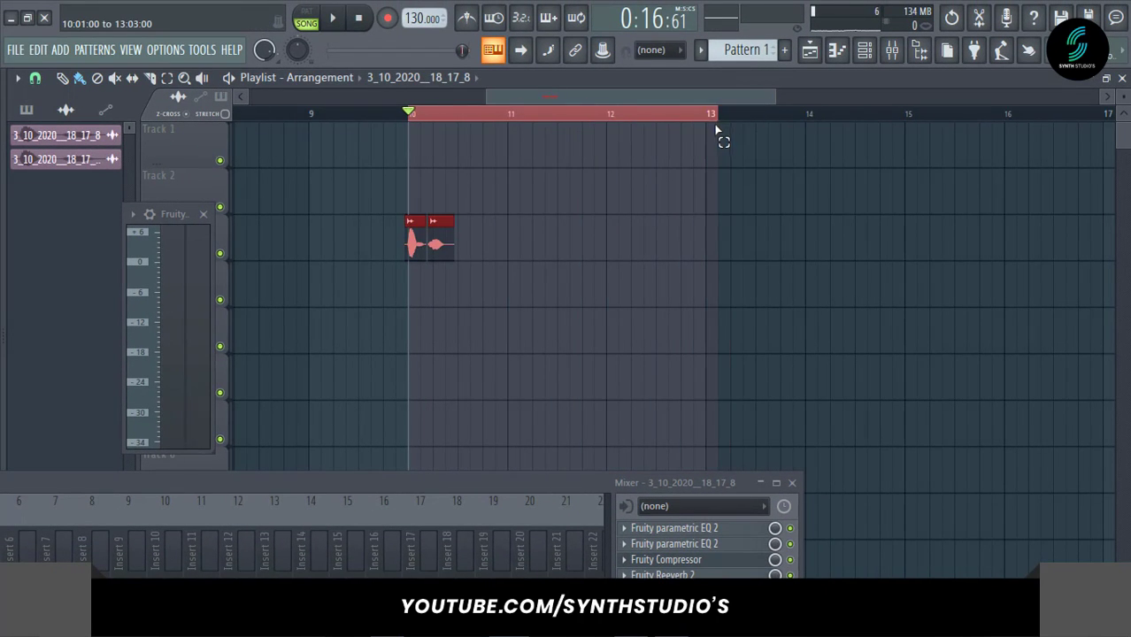
key("space")
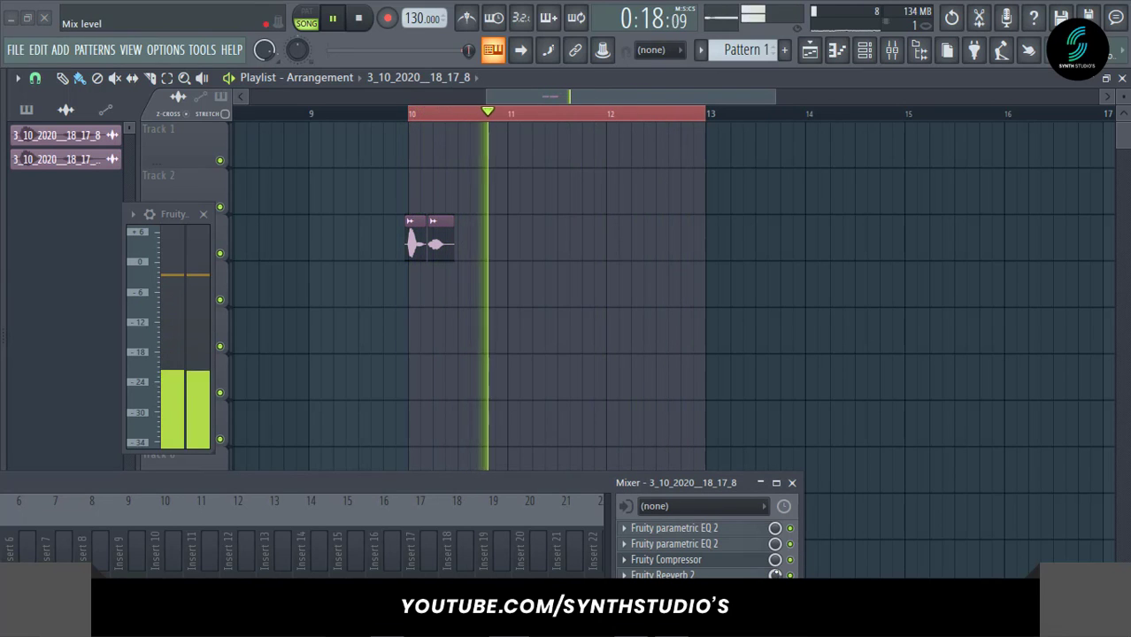
Move the mixer up to reveal its empty slots, add Soundgoodizer in slot 7, and place its window clear of the clips
left_click_drag(697, 484, 746, 373)
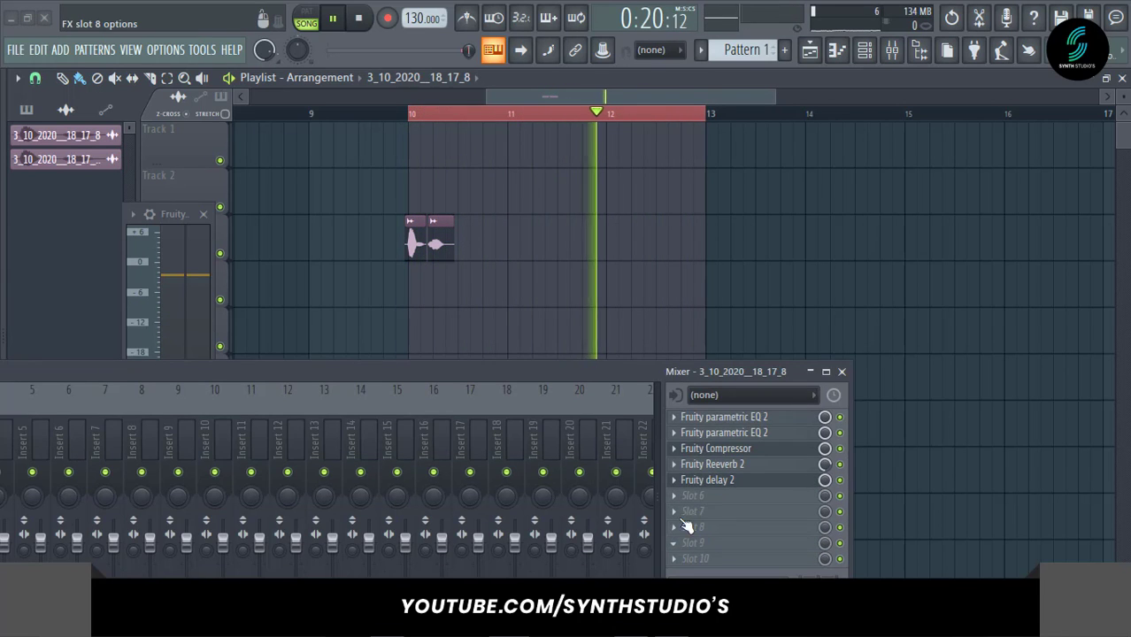
left_click(684, 513)
left_click(921, 217)
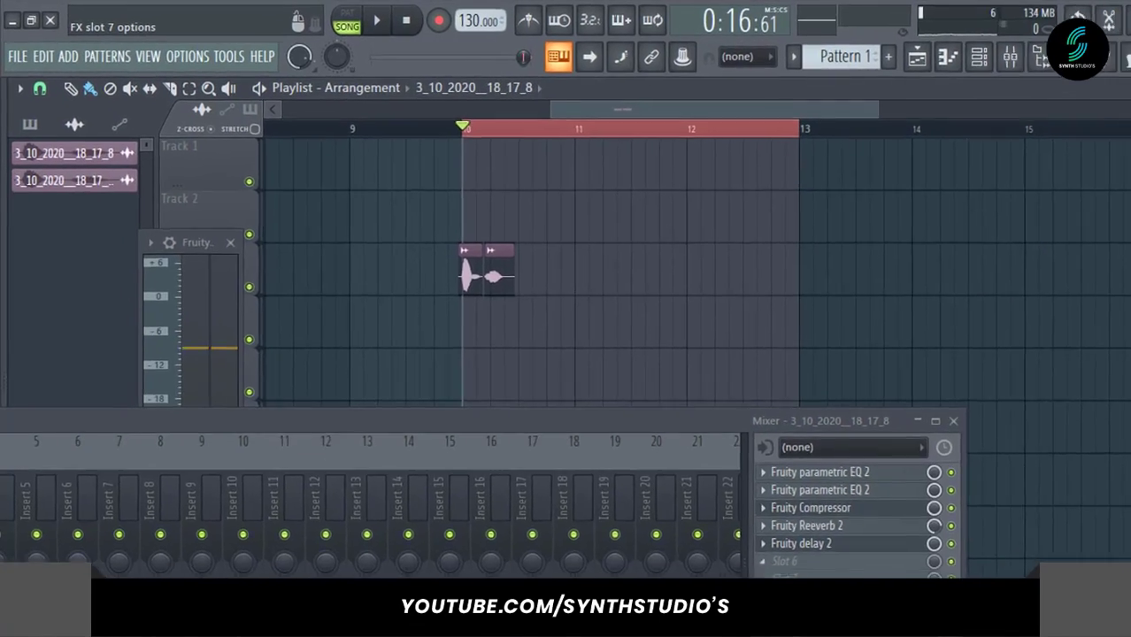
left_click(708, 495)
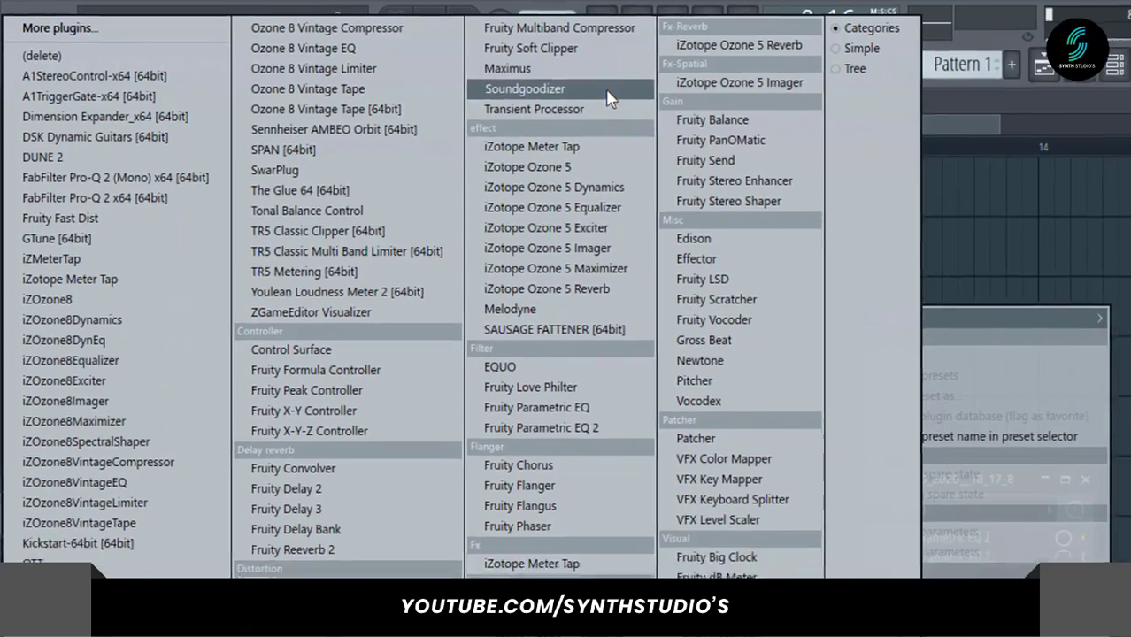
left_click(567, 93)
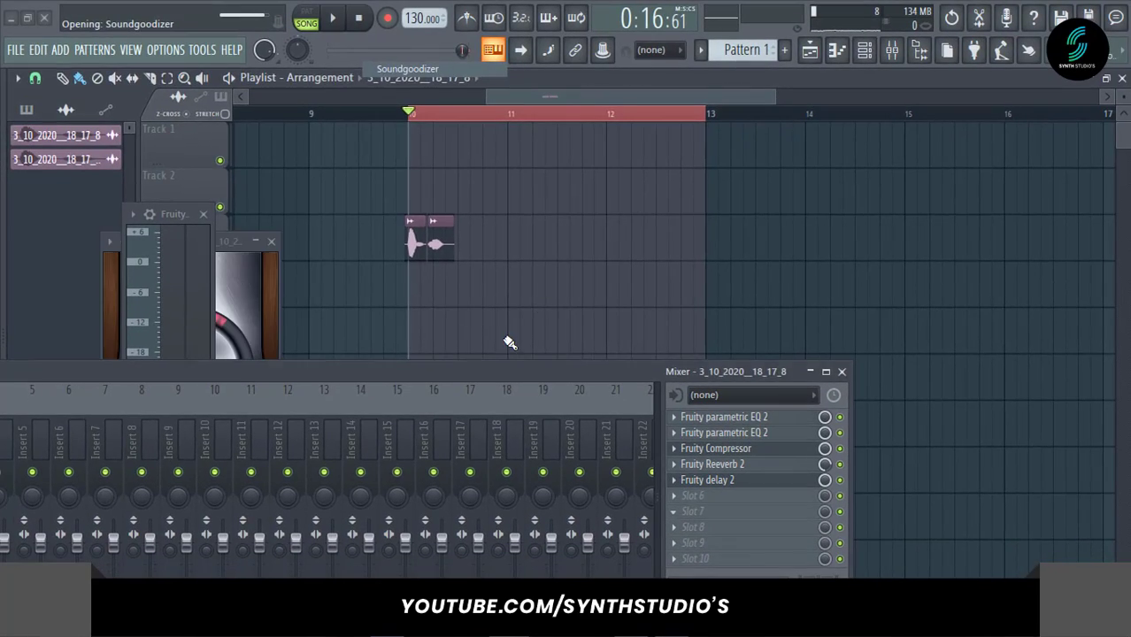
left_click_drag(237, 248, 680, 132)
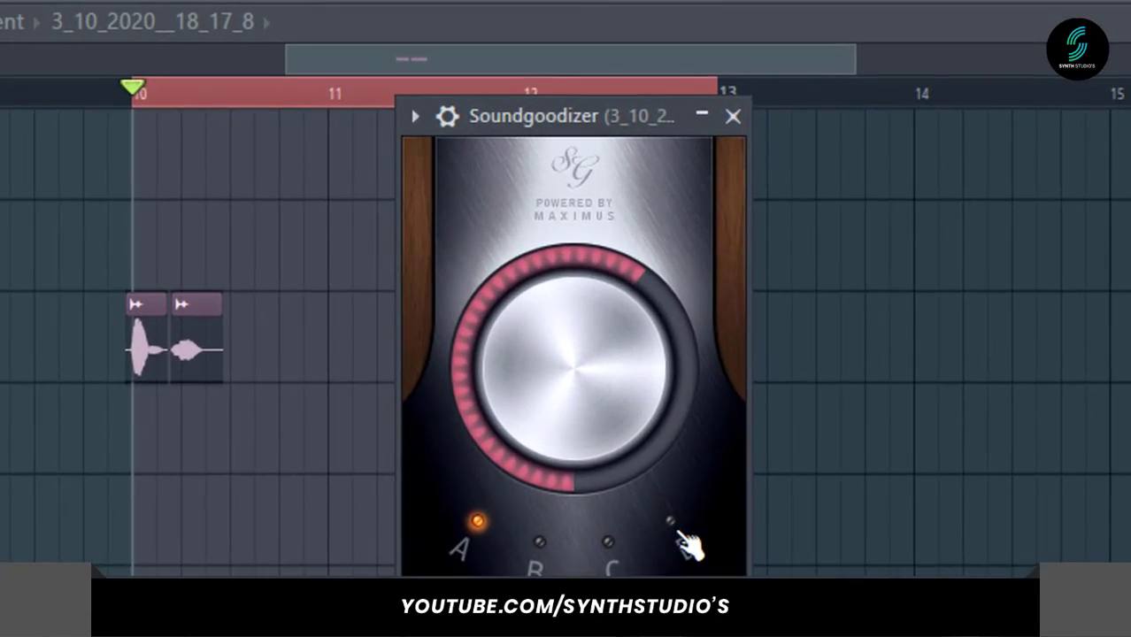
Switch Soundgoodizer to mode D and reduce its amount while auditioning the vocal, then close it and stop playback
left_click(687, 543)
key("space")
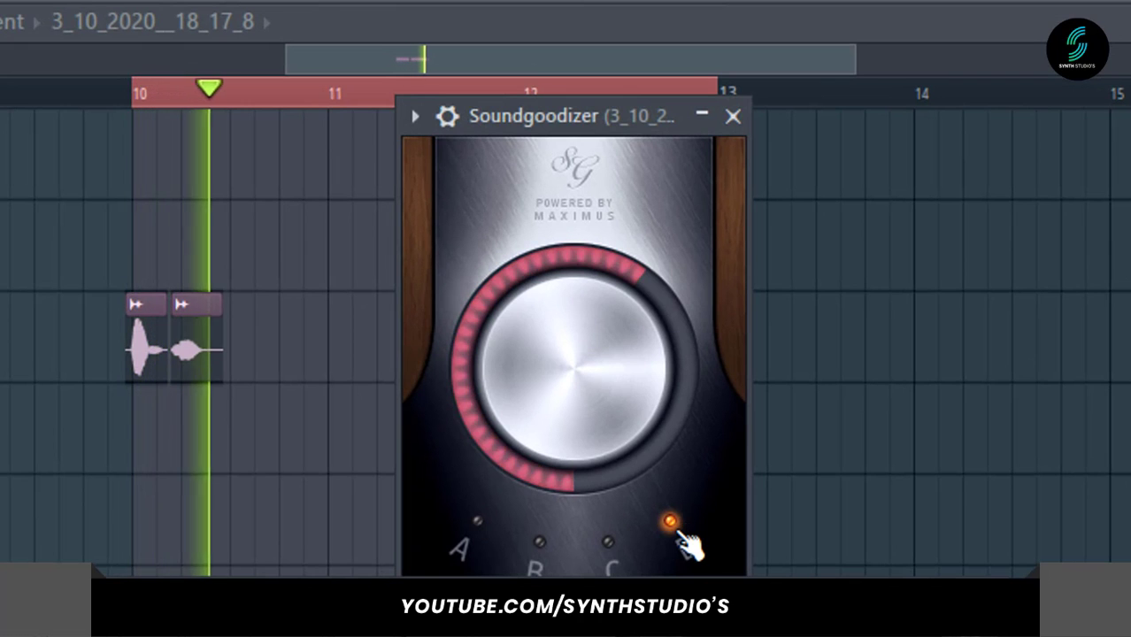
key("space")
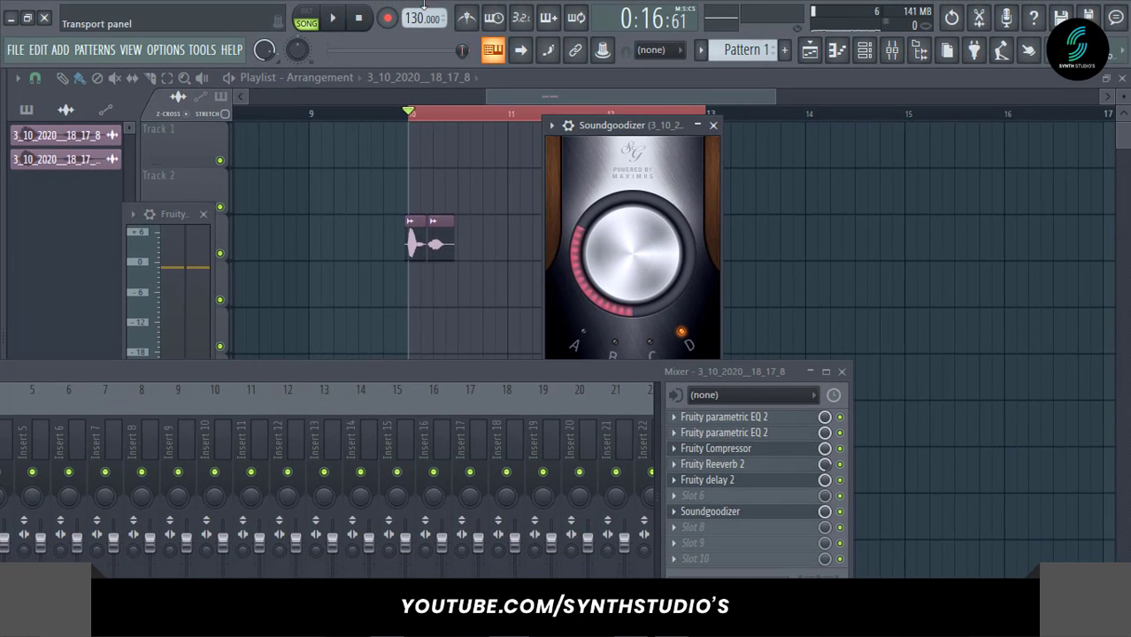
key("space")
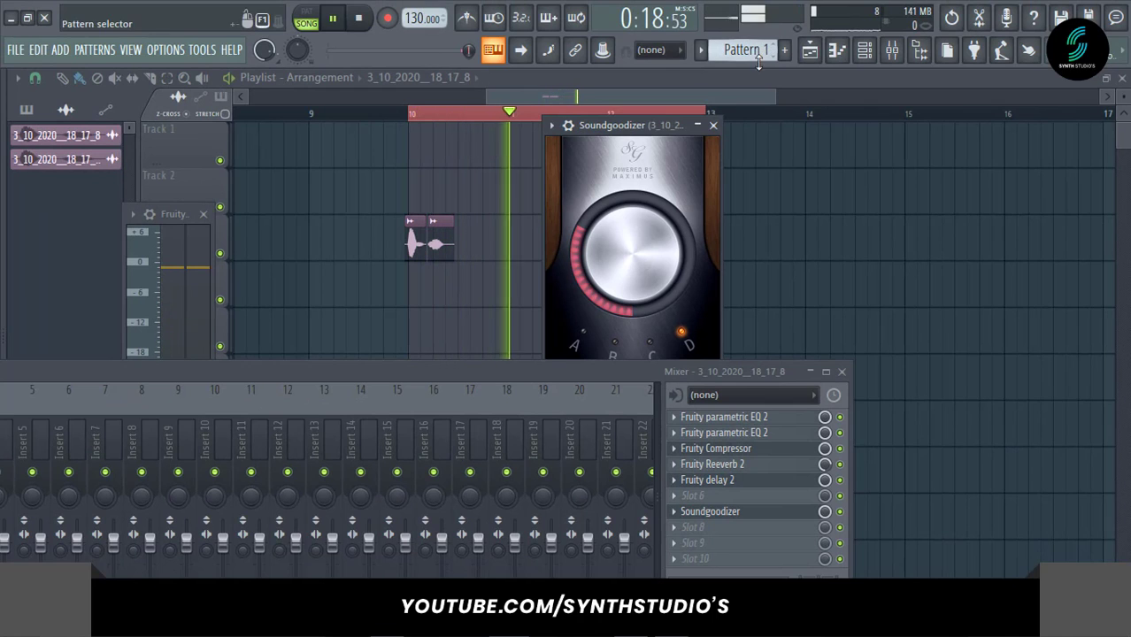
left_click(715, 126)
key("space")
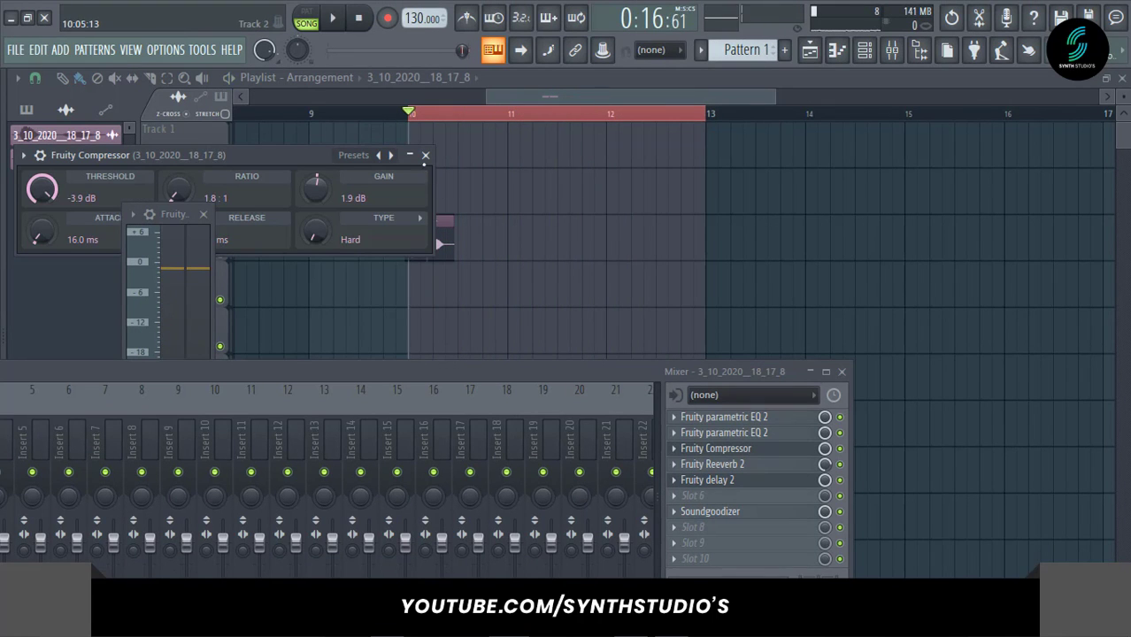
Close the Fruity Compressor and Fruity delay 2 windows and move the mixer so that its Master track is in view
left_click(425, 155)
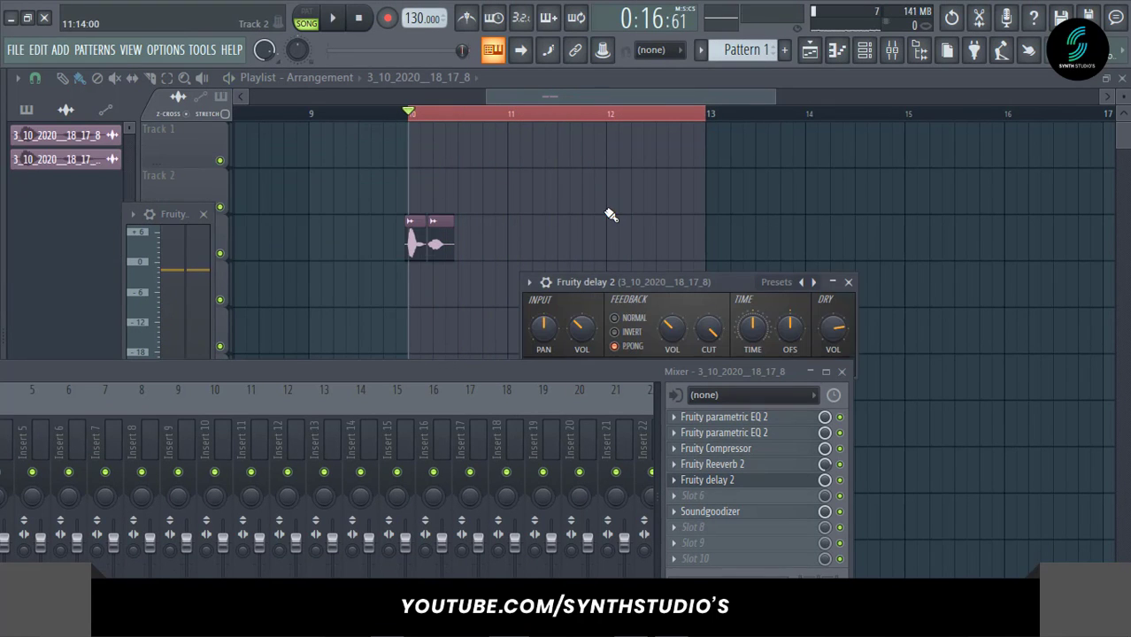
left_click(848, 282)
left_click_drag(531, 370, 860, 255)
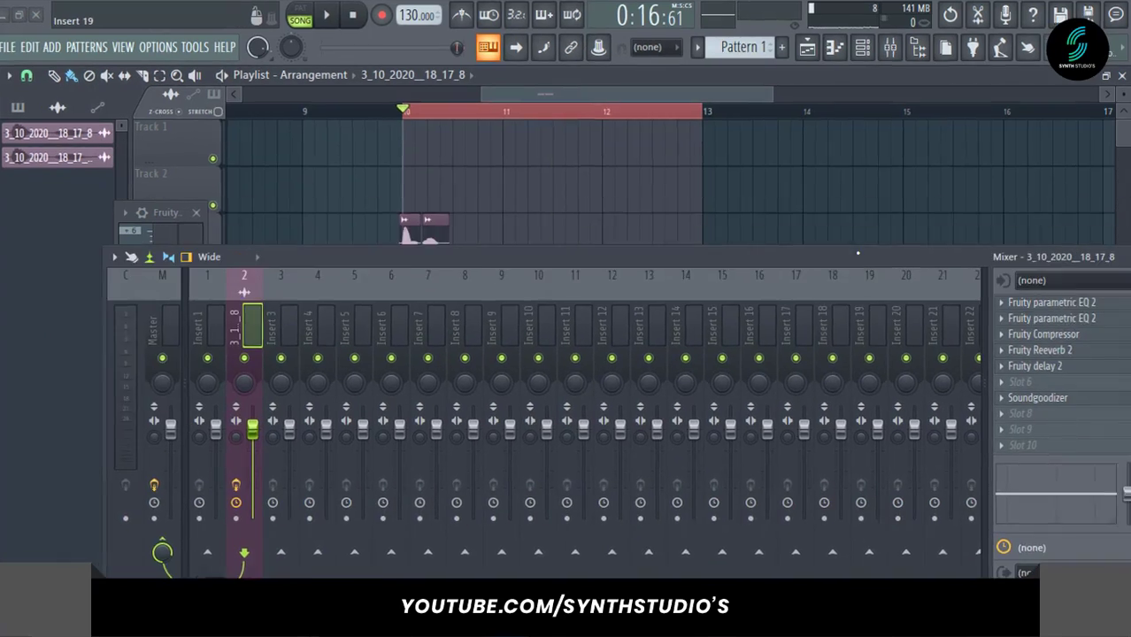
Add Maximus to slot 10 of the Master track and arrange the mixer and Maximus windows so the plugin is fully visible
left_click(169, 324)
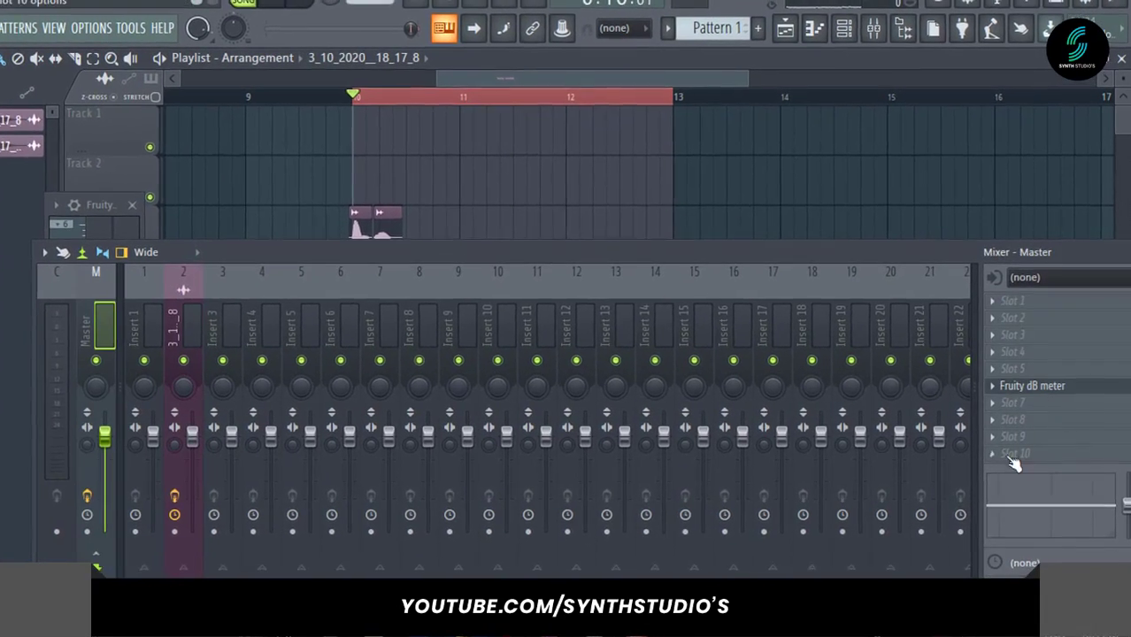
left_click(993, 448)
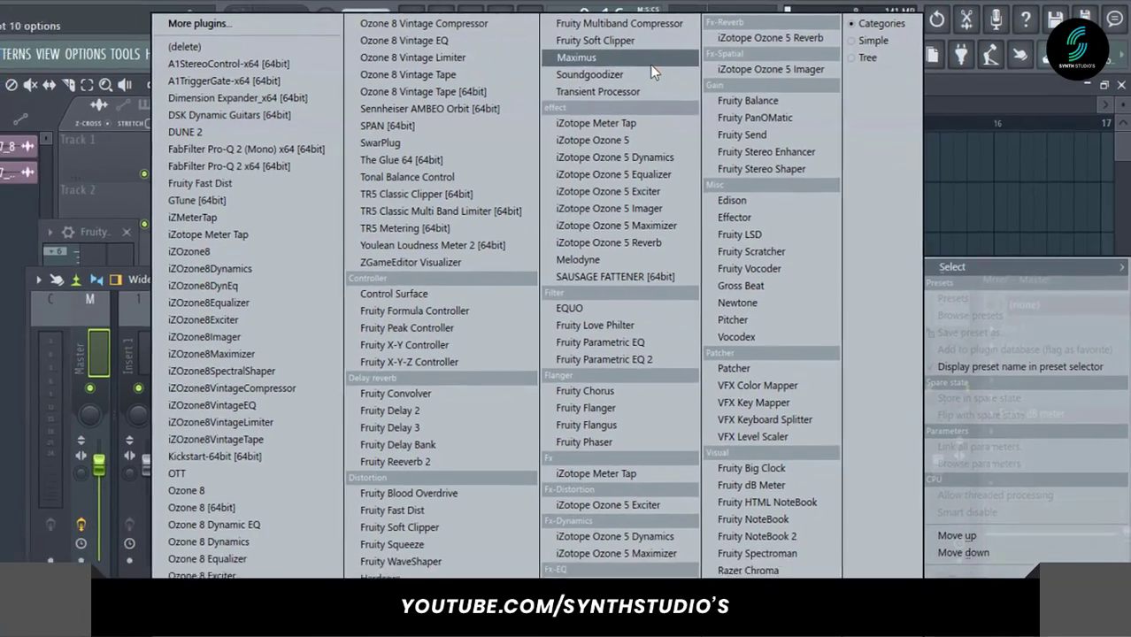
left_click(556, 60)
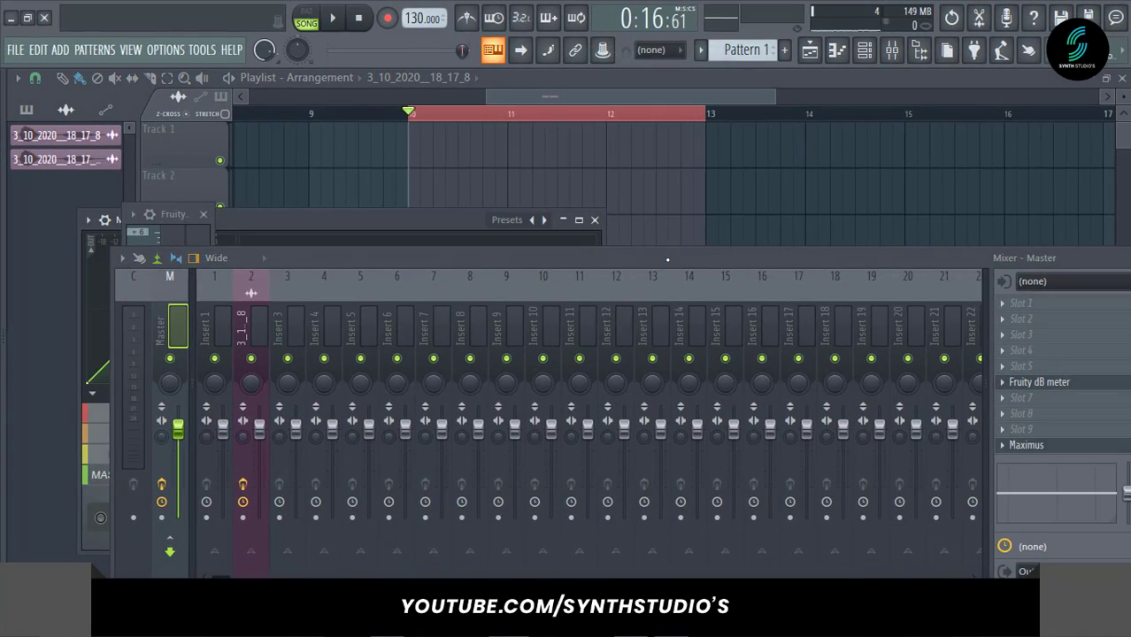
left_click_drag(669, 258, 457, 530)
left_click_drag(444, 222, 675, 177)
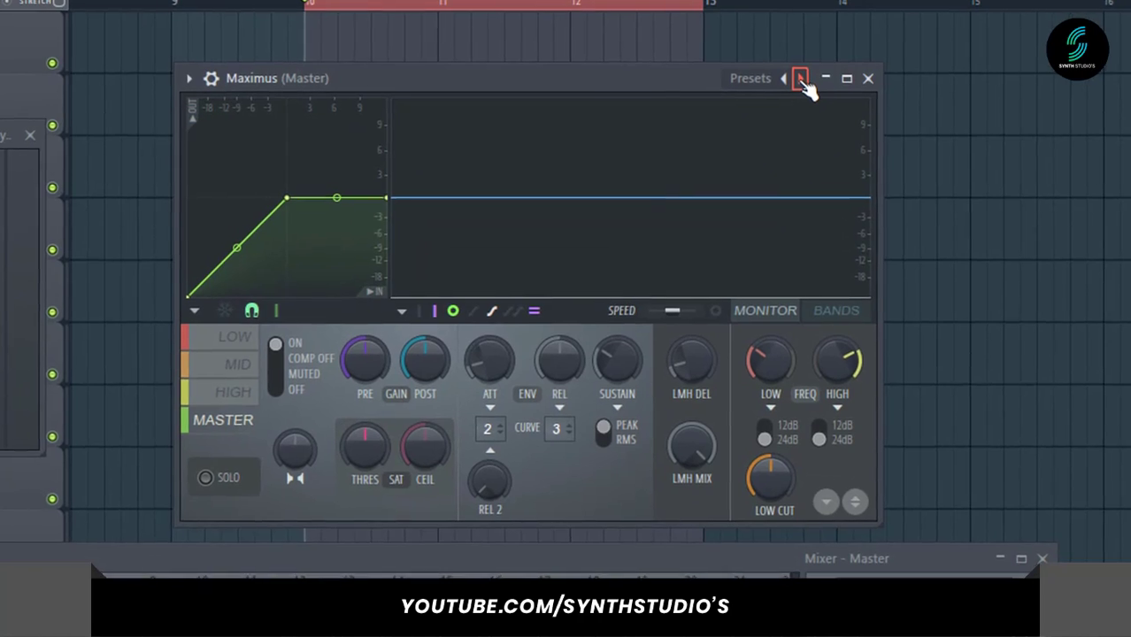
Load the Clear master preset in Maximus, audition the vocal twice through it, and close the plugin
left_click(803, 80)
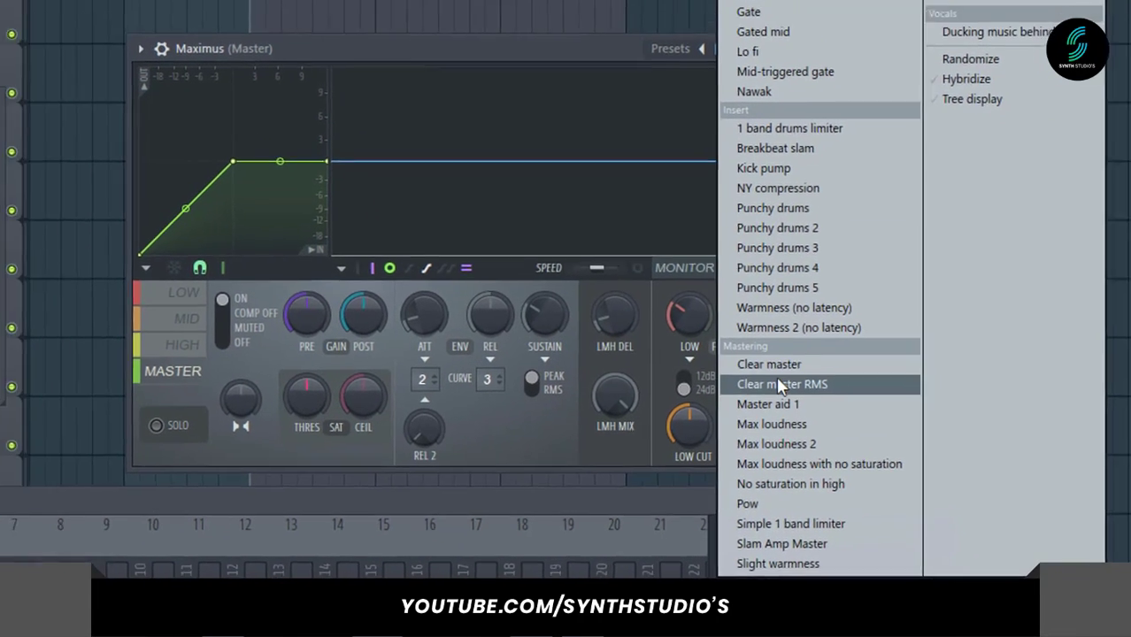
left_click(768, 369)
key("space")
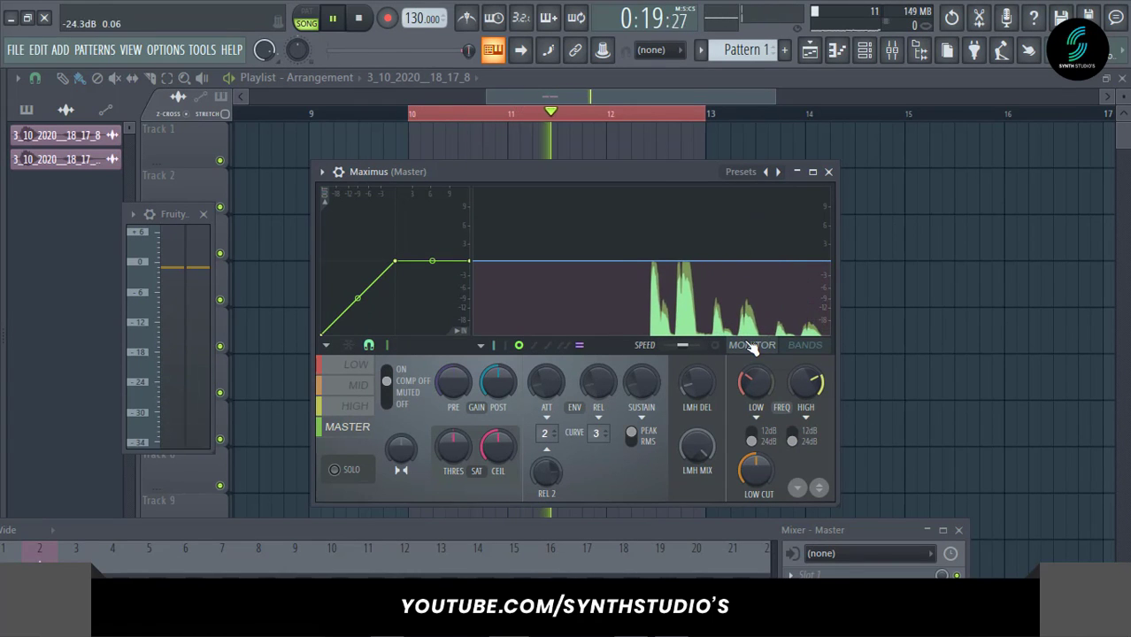
key("space")
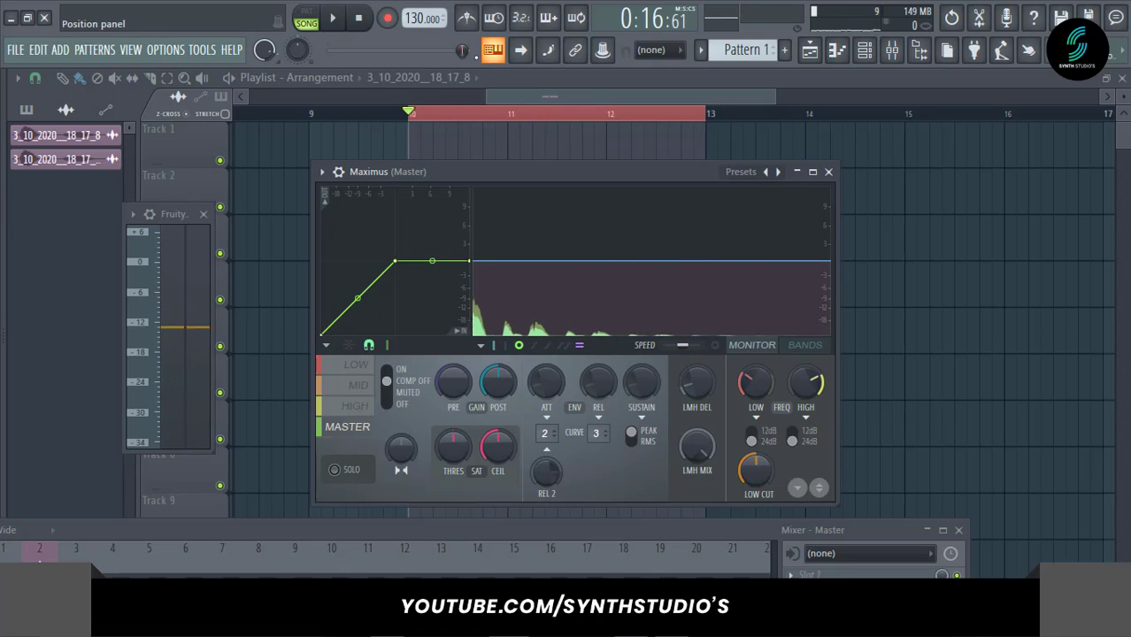
key("space")
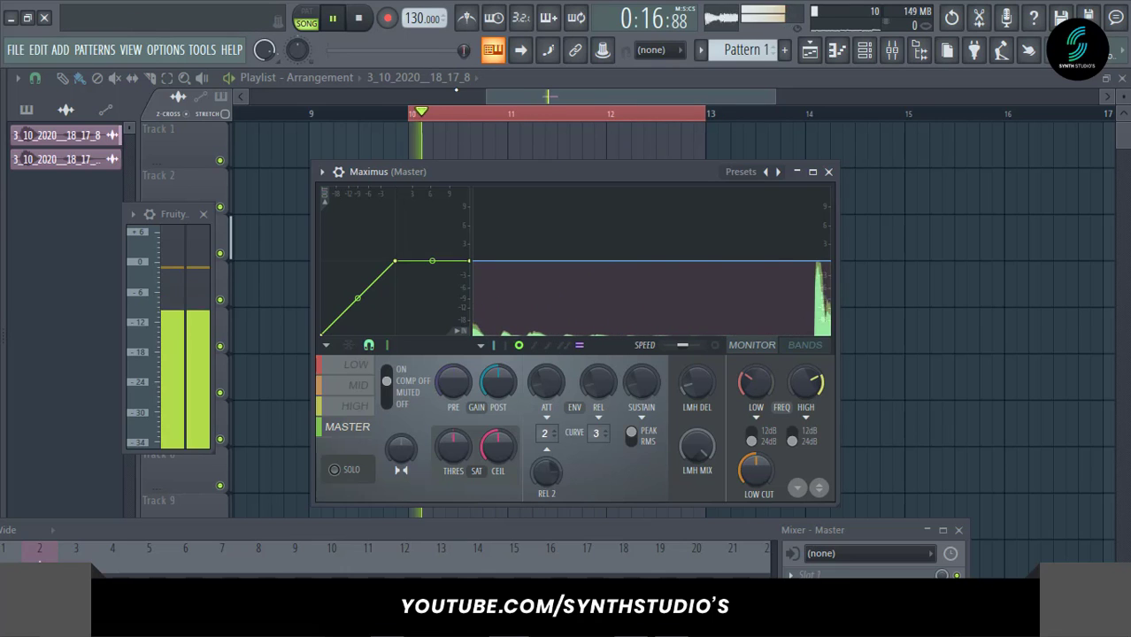
left_click(370, 18)
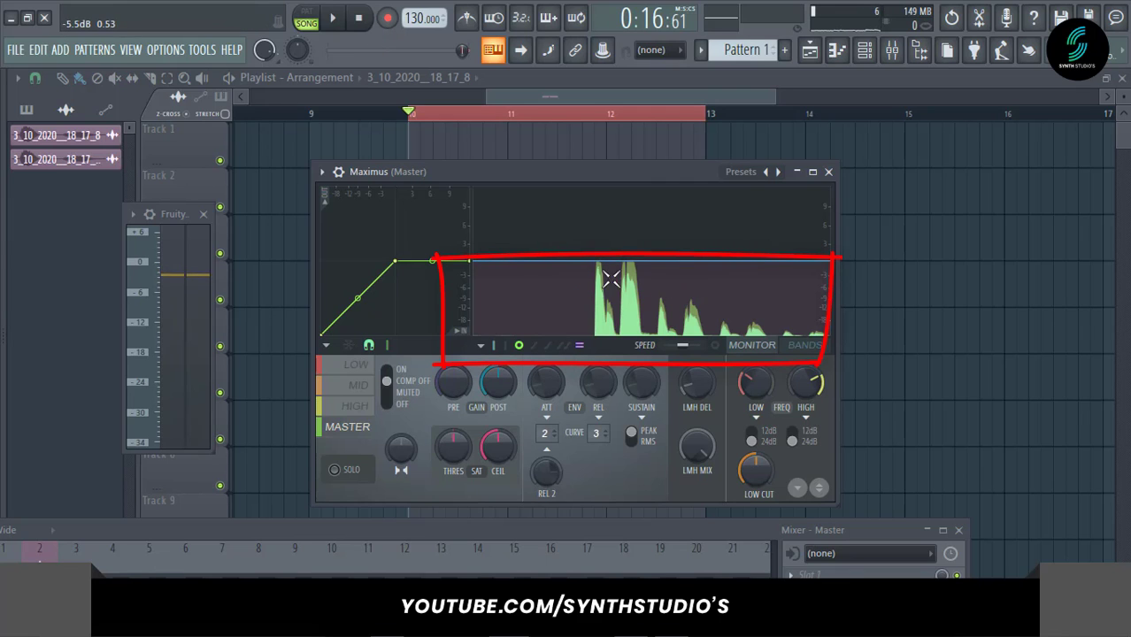
left_click(828, 172)
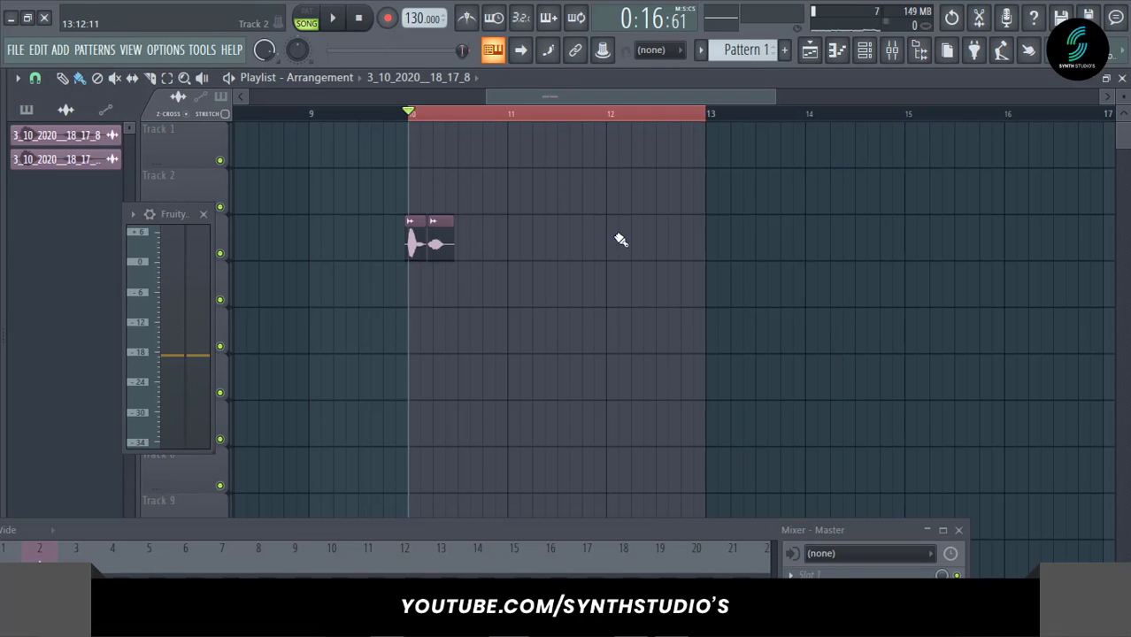
Set the first vocal clip's channel volume to 60% and audition the looped selection
double_click(412, 231)
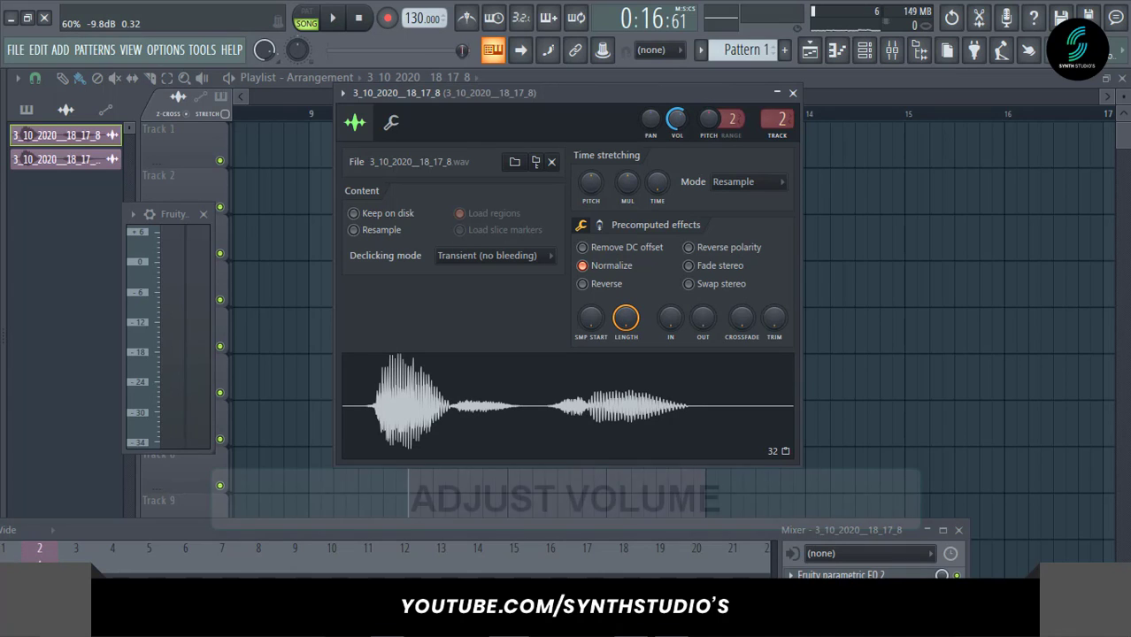
key("space")
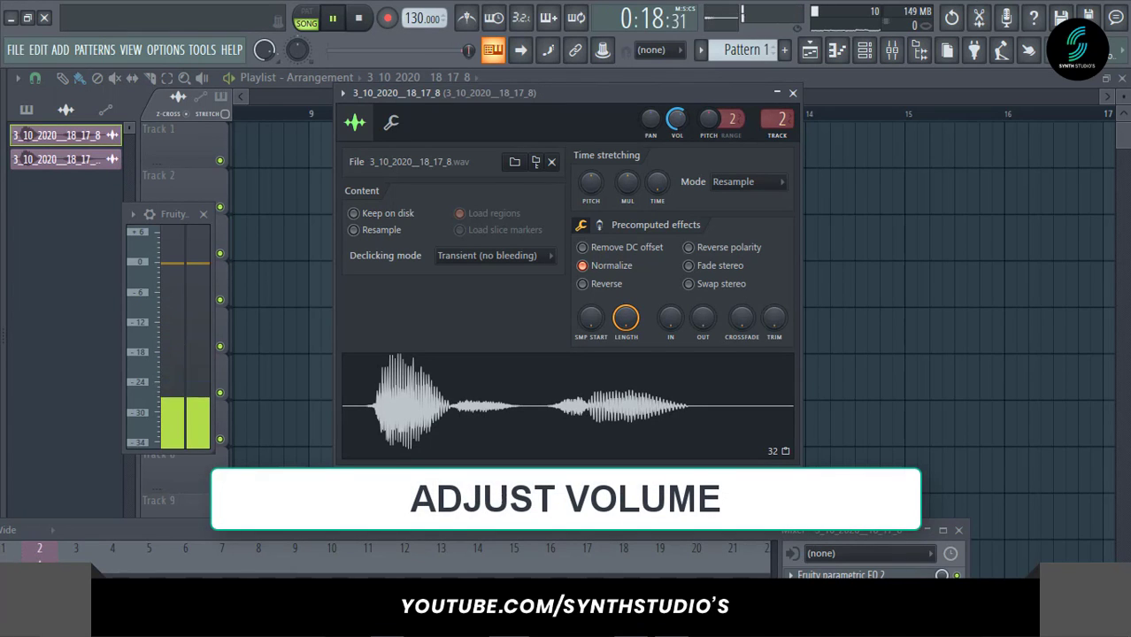
key("space")
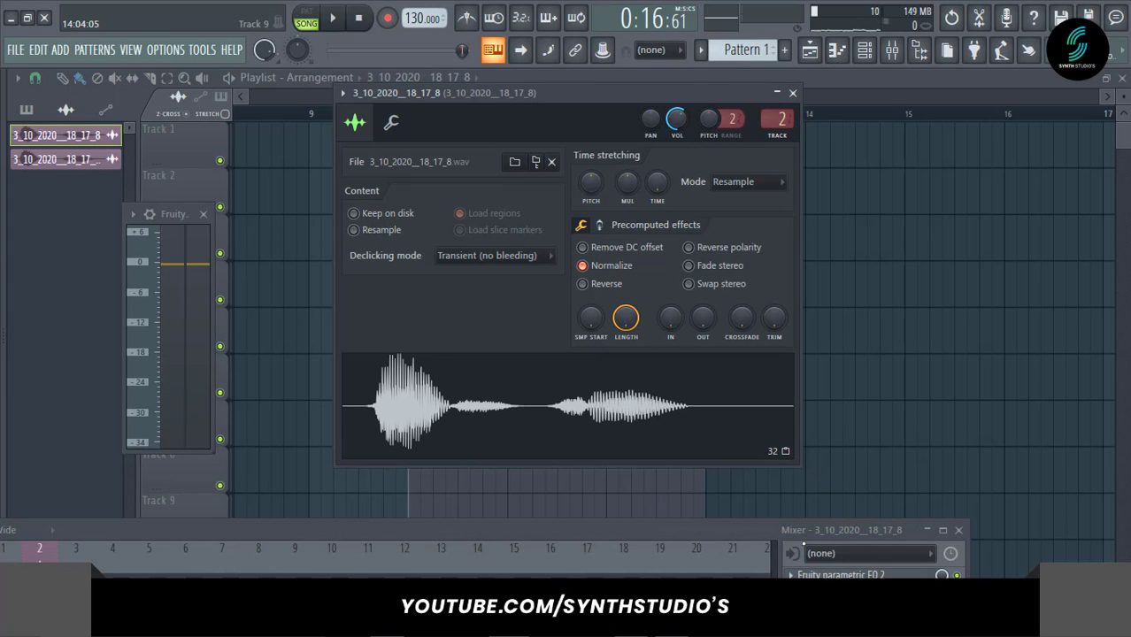
Switch off Fruity delay 2 on the vocal's mixer track, replay the vocal to check it, and close the channel settings
left_click_drag(830, 530, 759, 372)
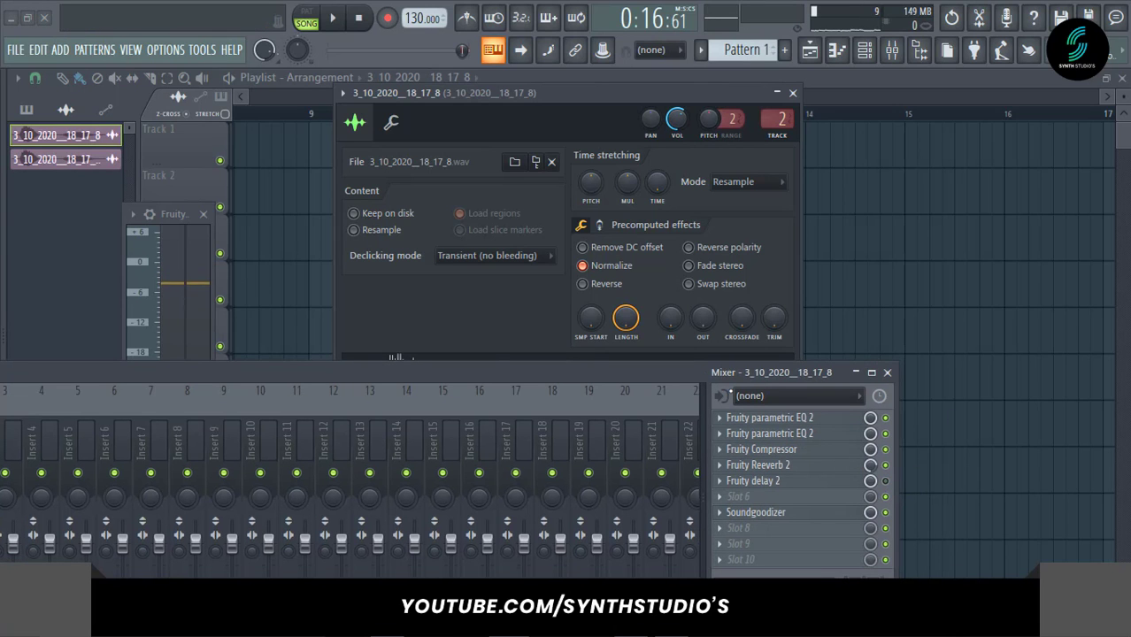
left_click_drag(670, 383, 621, 501)
key("space")
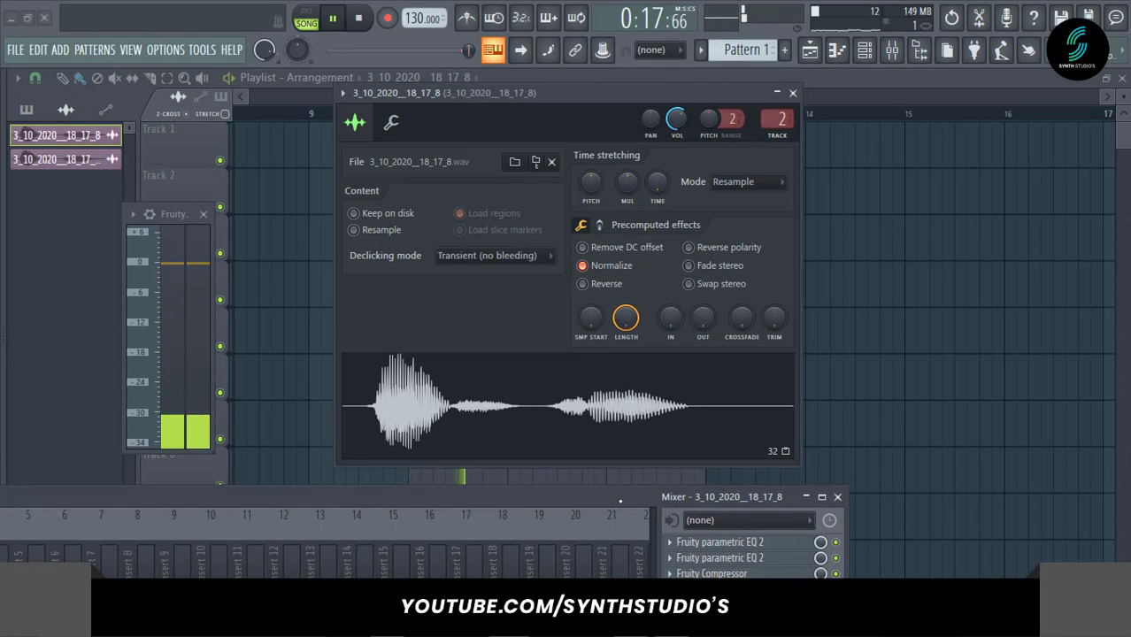
key("space")
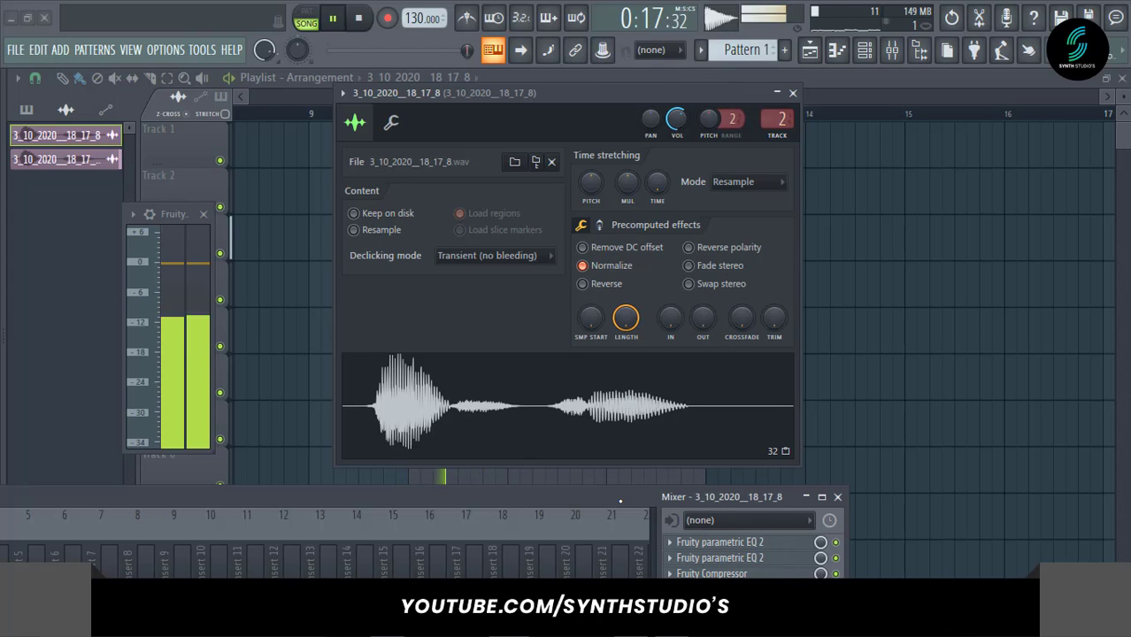
key("space")
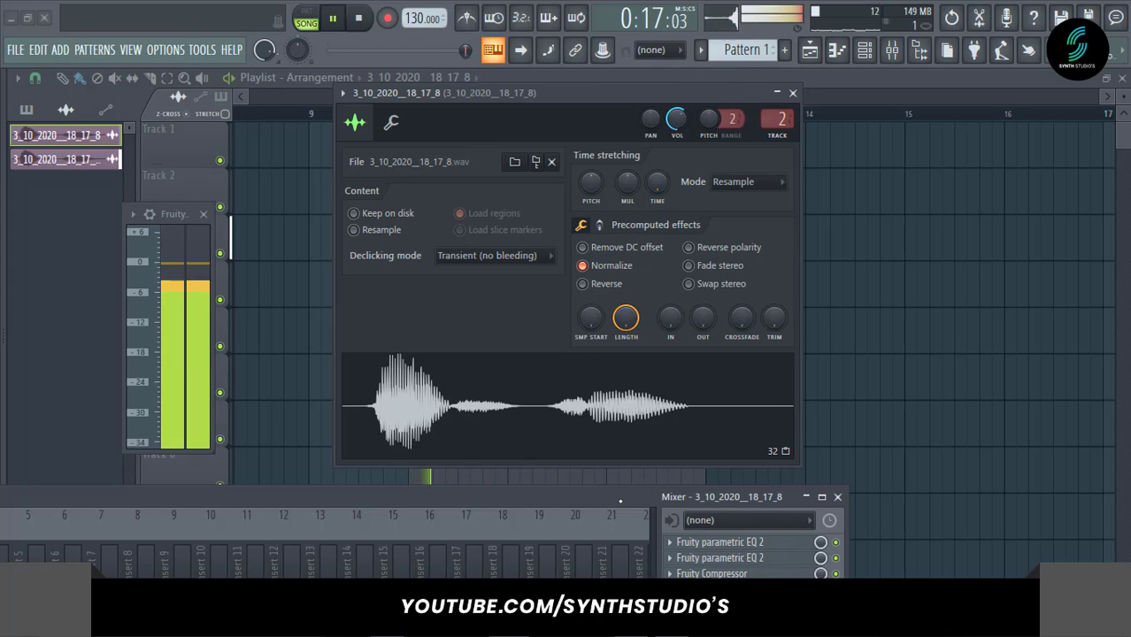
key("space")
left_click(793, 92)
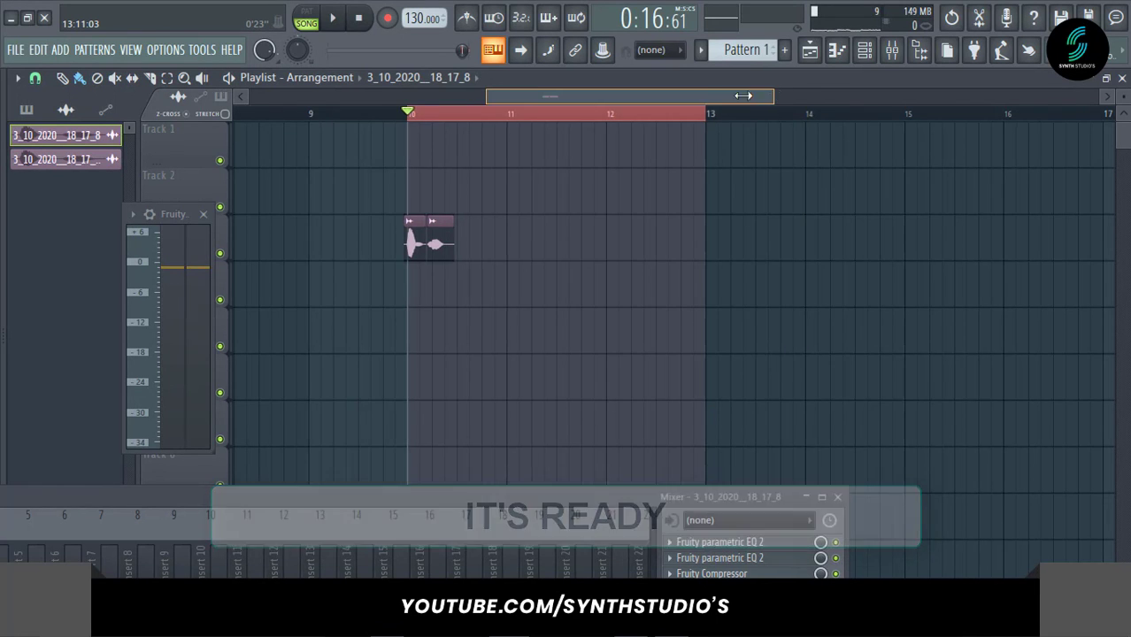
Export the selected bars as a wave file named "dj tag" on the Desktop and start the render
left_click_drag(774, 96, 678, 115)
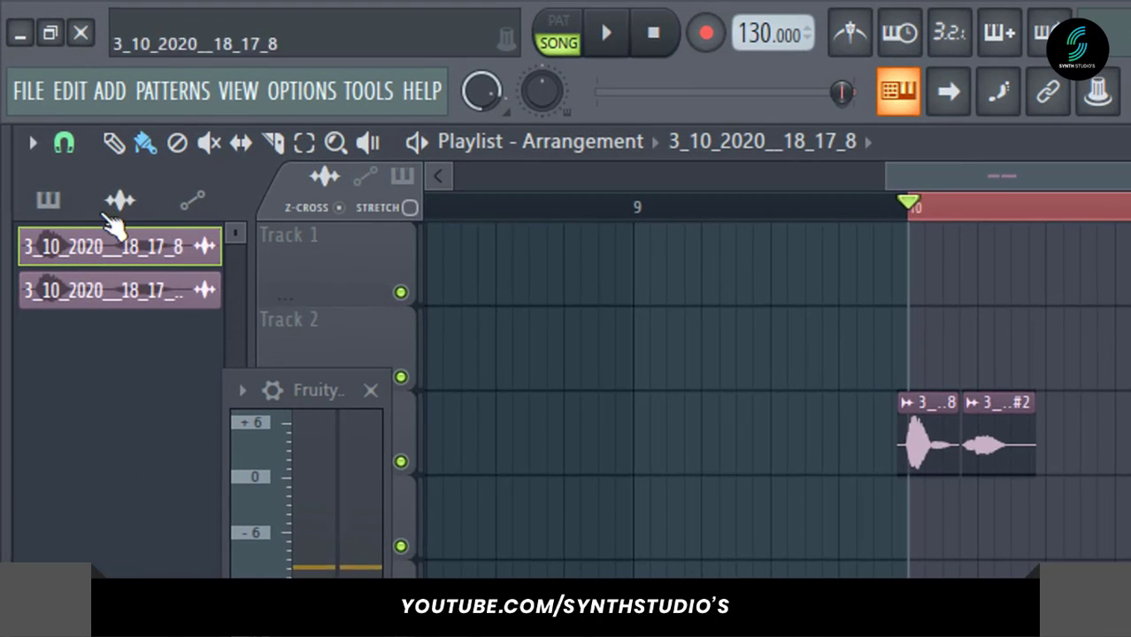
left_click(32, 96)
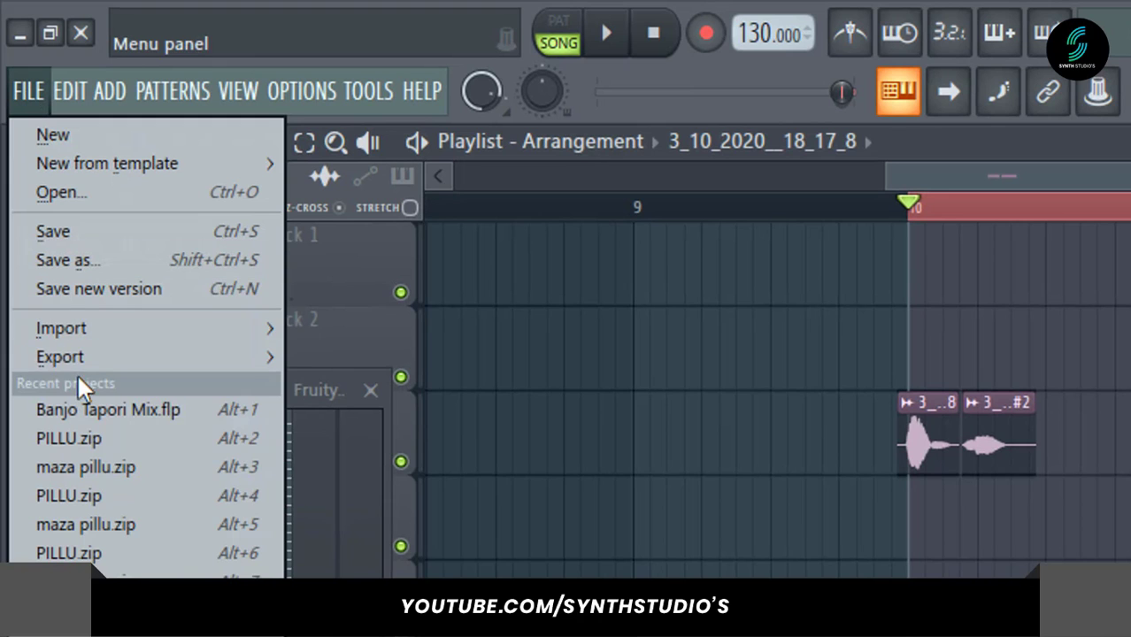
mouse_move(76, 357)
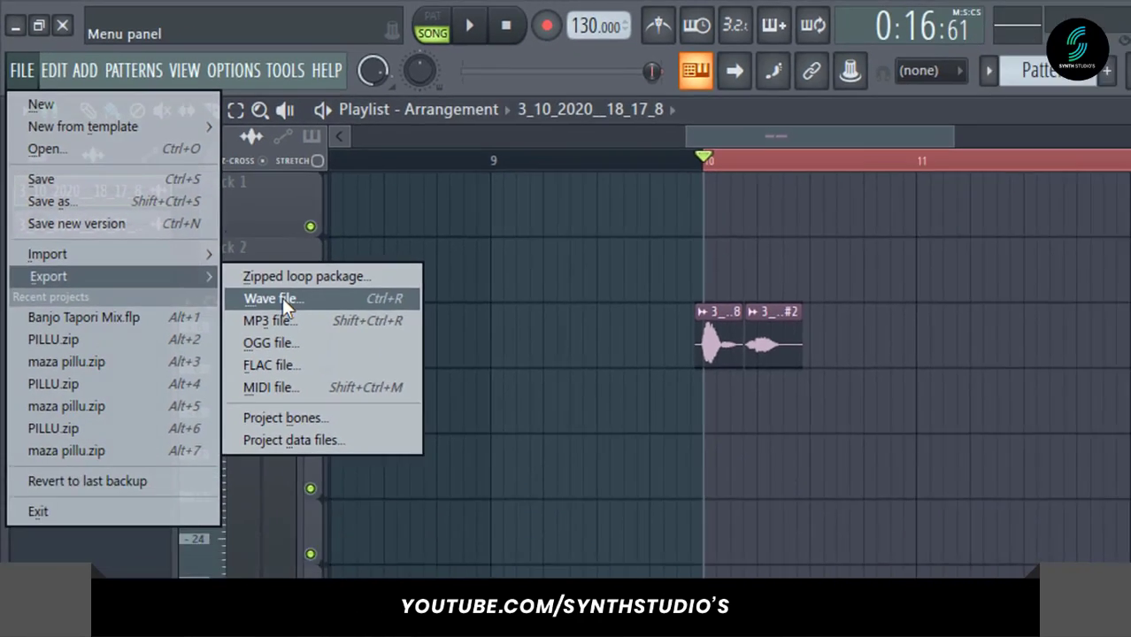
left_click(352, 385)
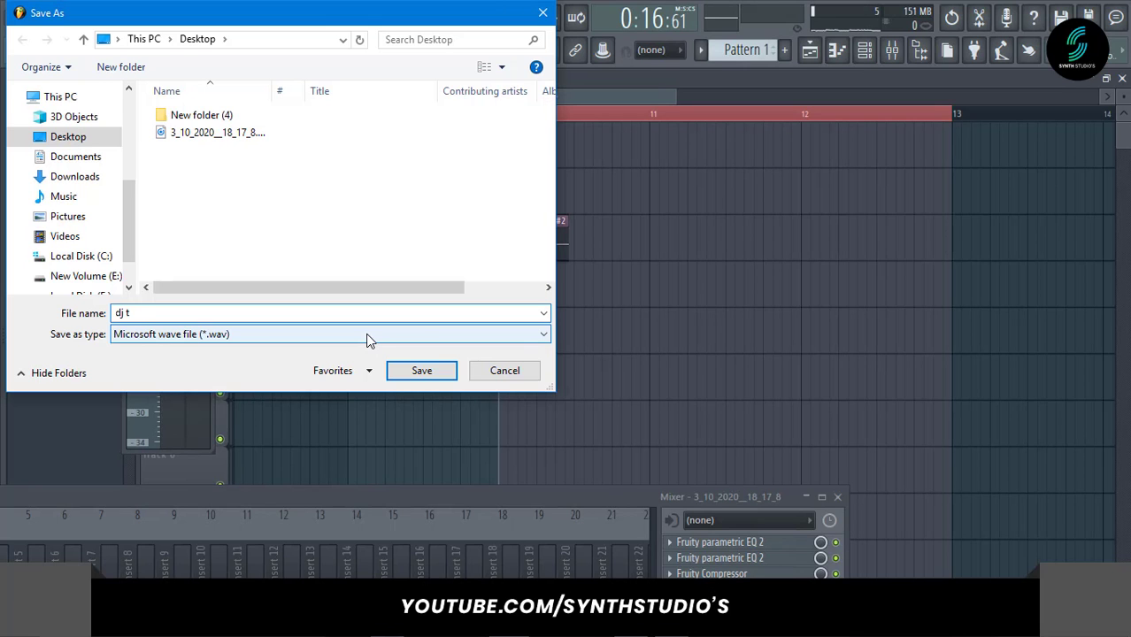
key("Return")
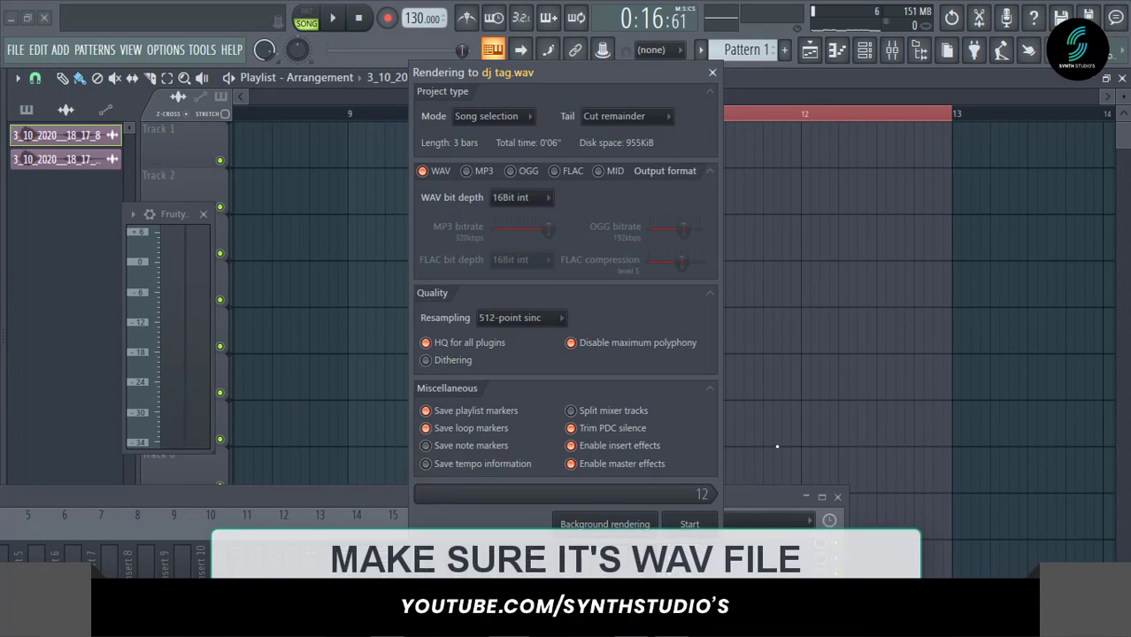
left_click(689, 523)
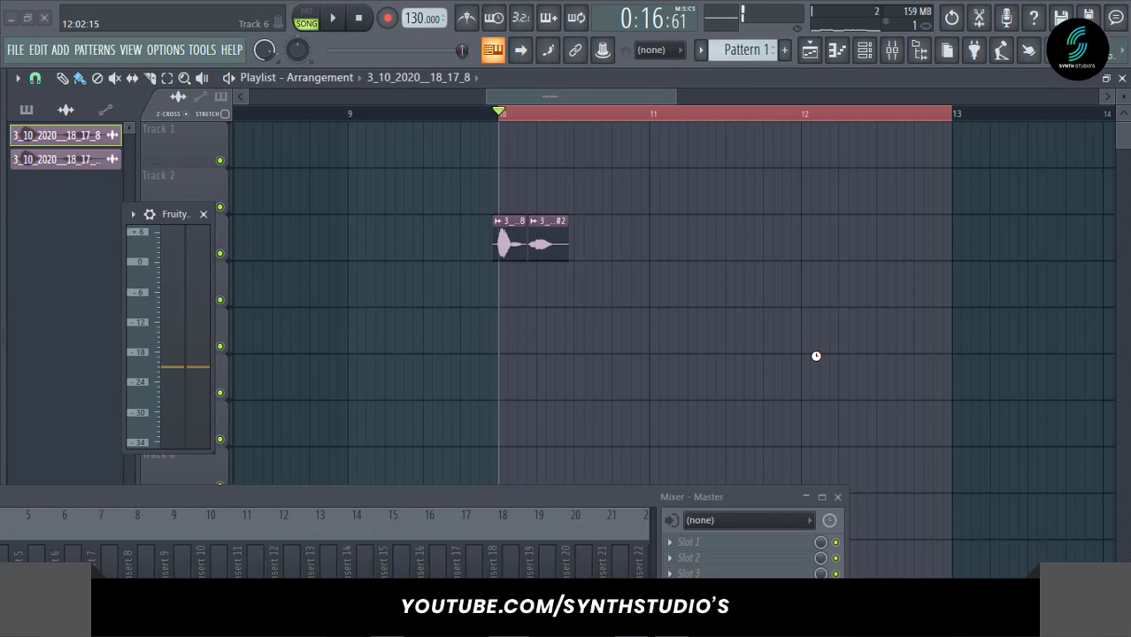
Bring the rendered dj tag file from the desktop onto Track 5 at bar 10 and mute Track 3 with the original clips
key("super+d")
left_click_drag(27, 255, 498, 332)
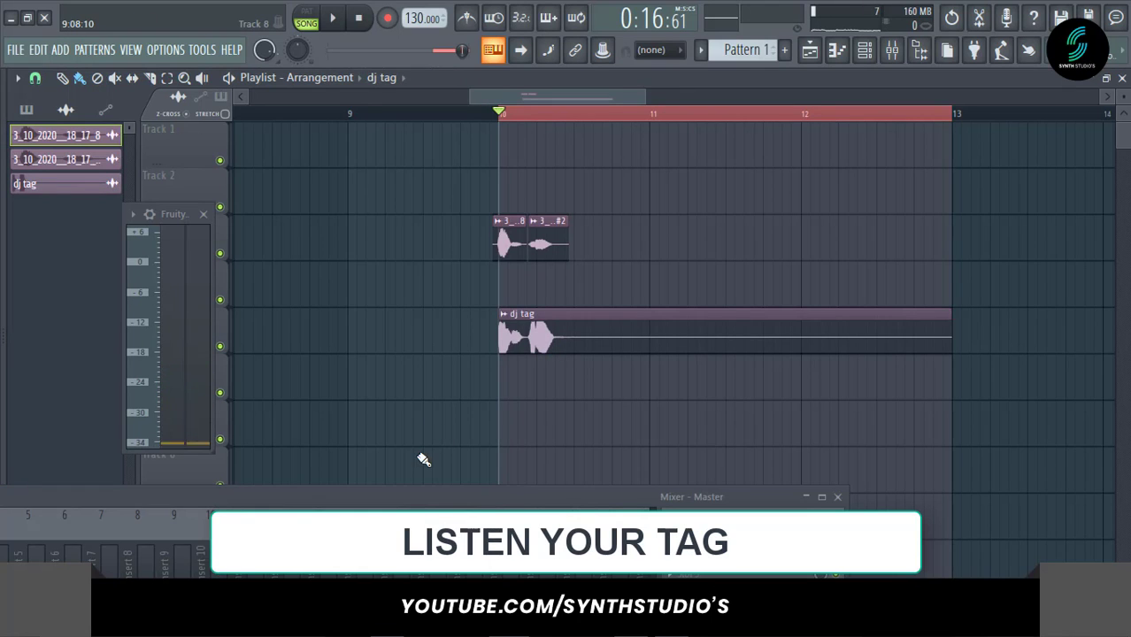
left_click(221, 253)
Play the rendered dj tag clip on its own and examine its waveform up close
key("space")
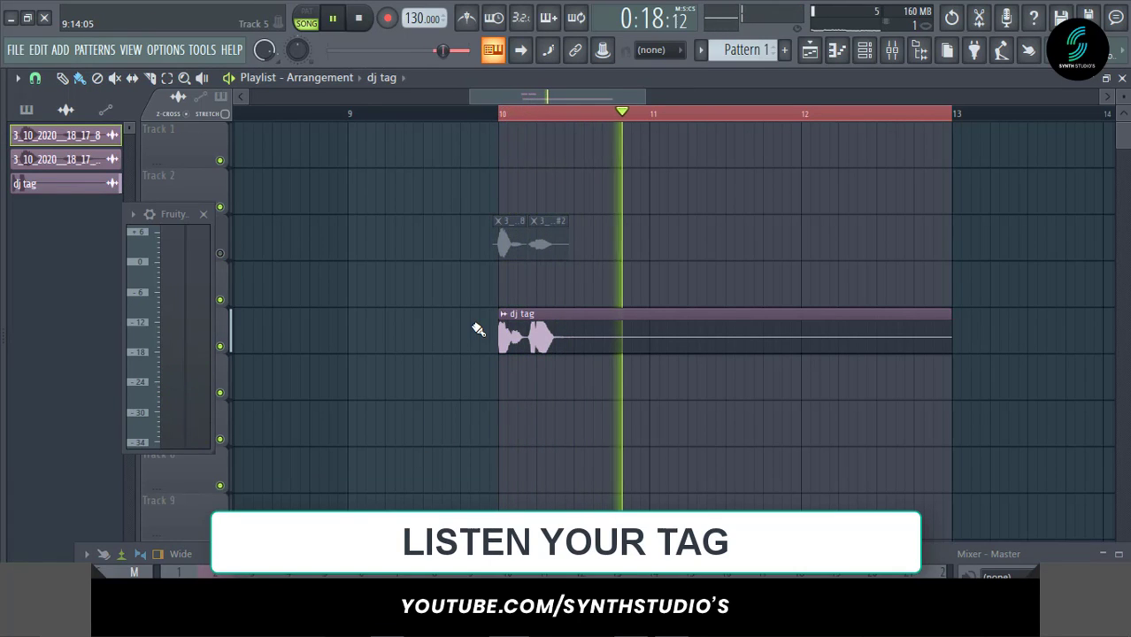
key("space")
key("space")
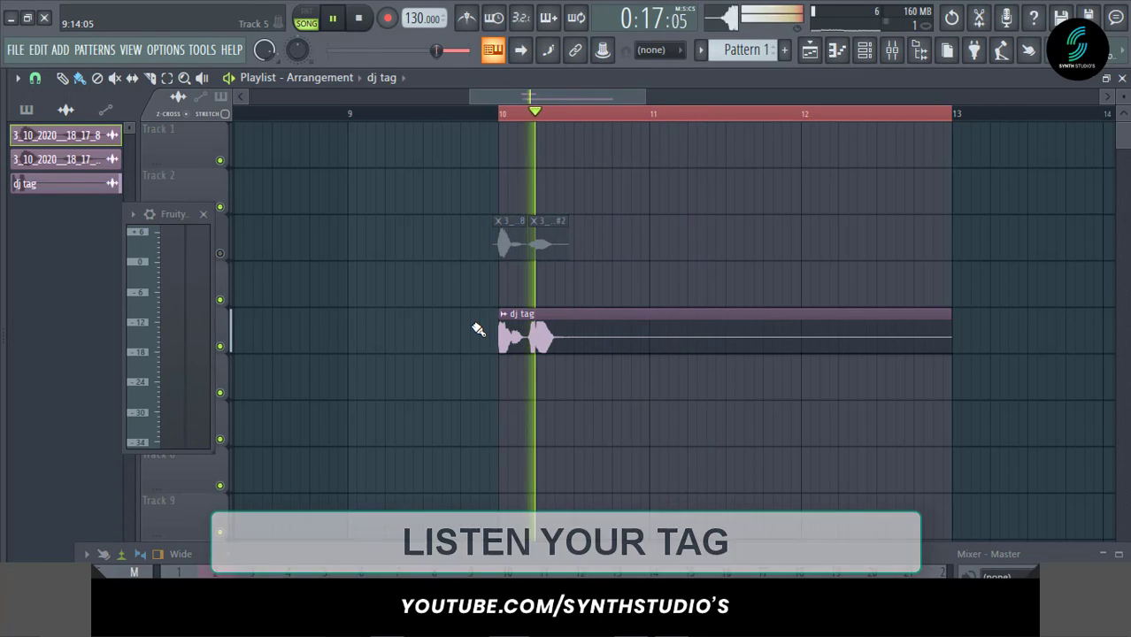
key("space")
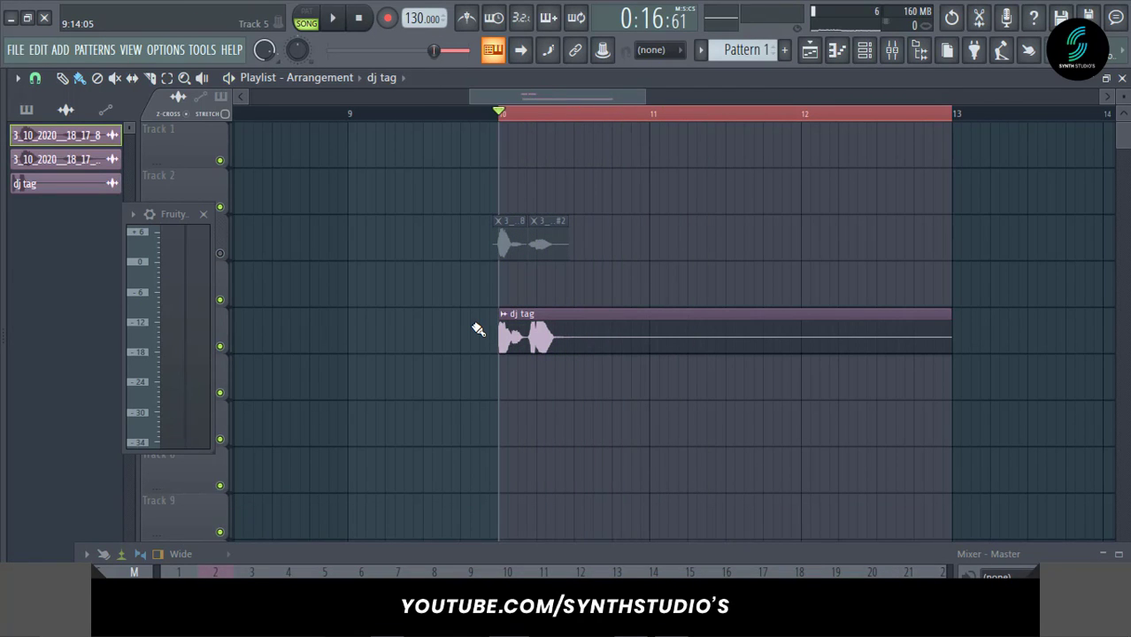
scroll(478, 329, "up", 5)
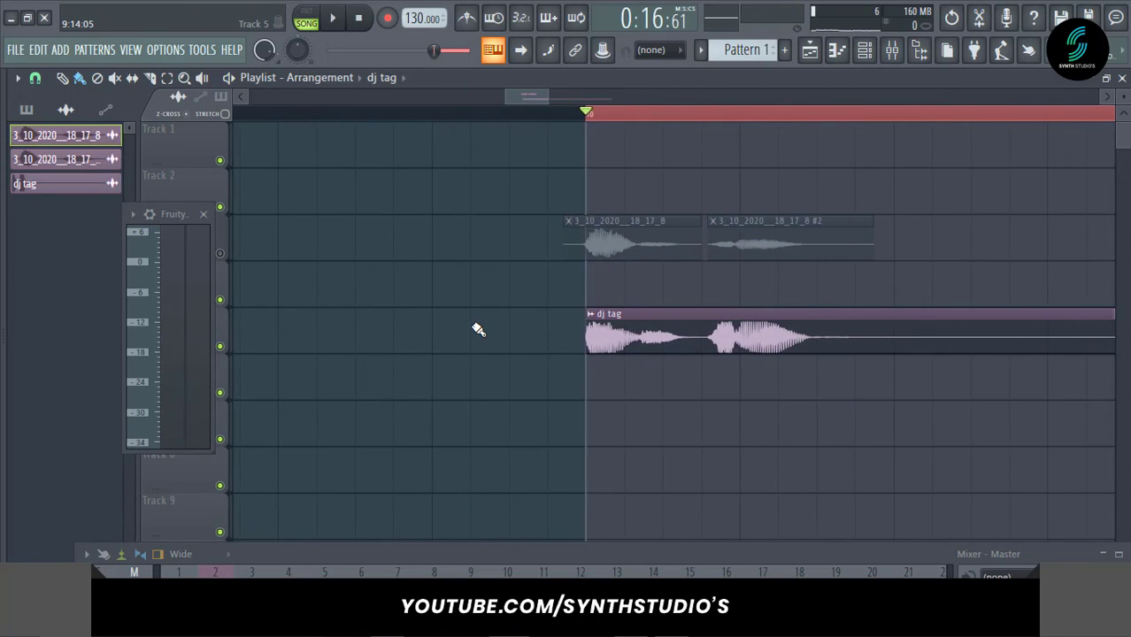
scroll(478, 329, "down", 5)
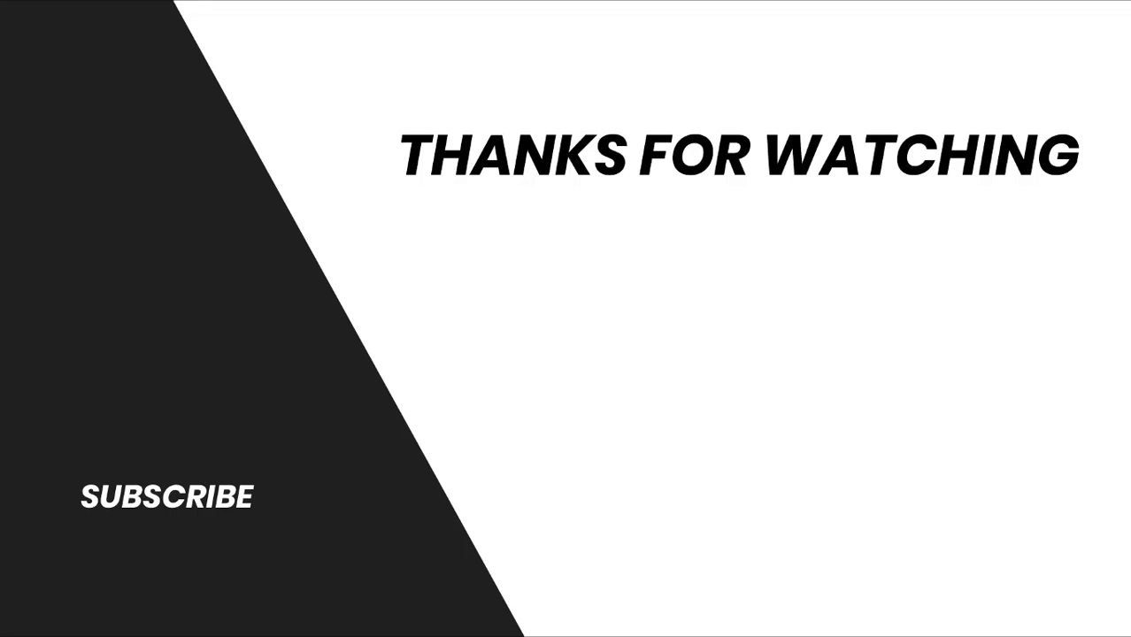